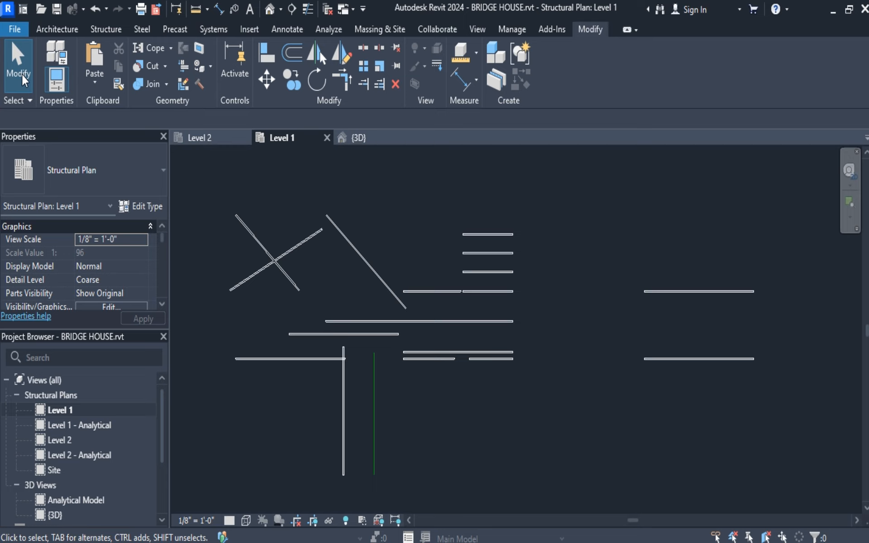
left_click(479, 235)
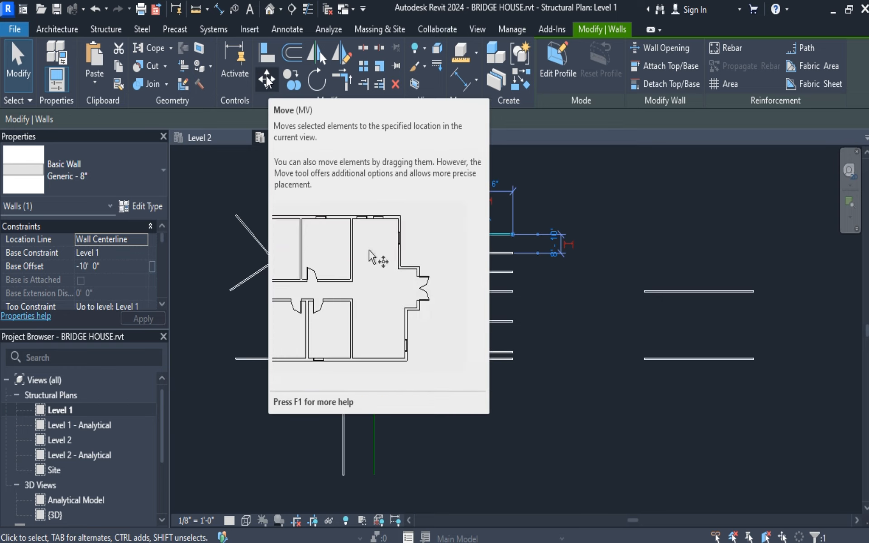
left_click(267, 78)
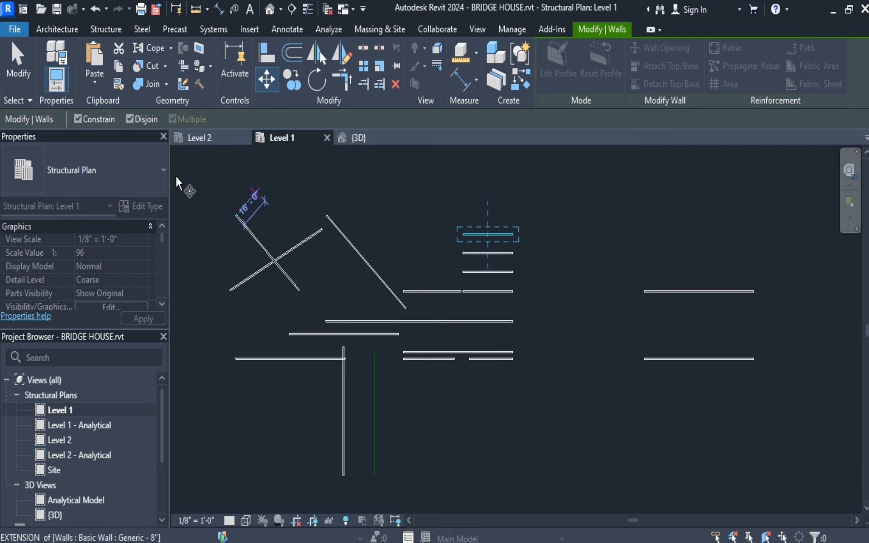
key("Escape")
key("Escape")
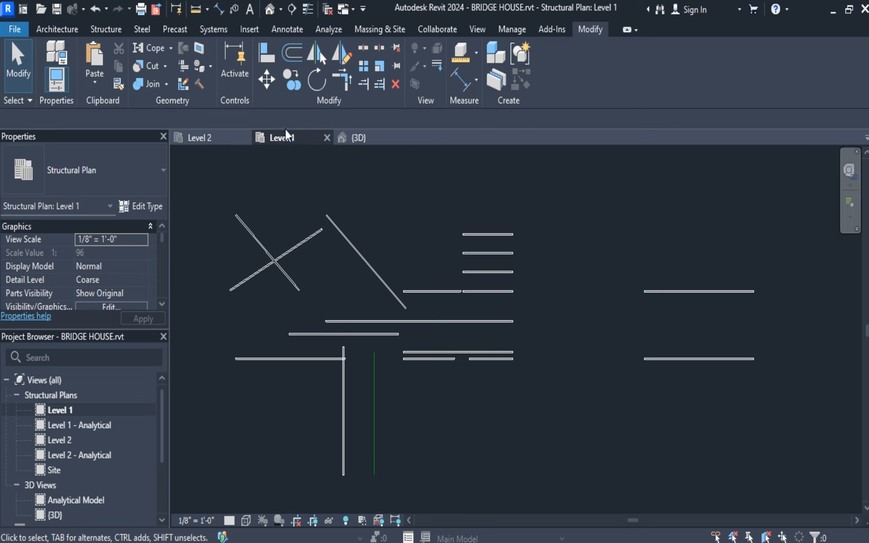
left_click(266, 80)
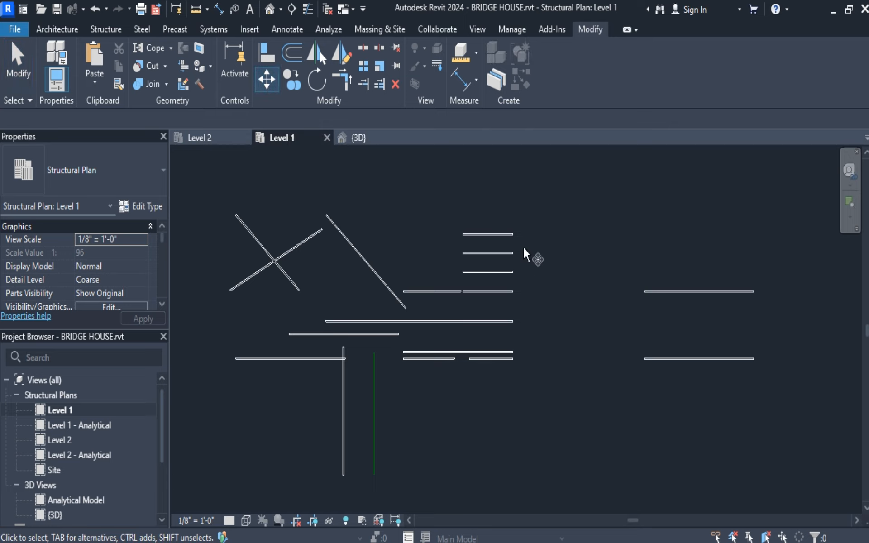
left_click(490, 235)
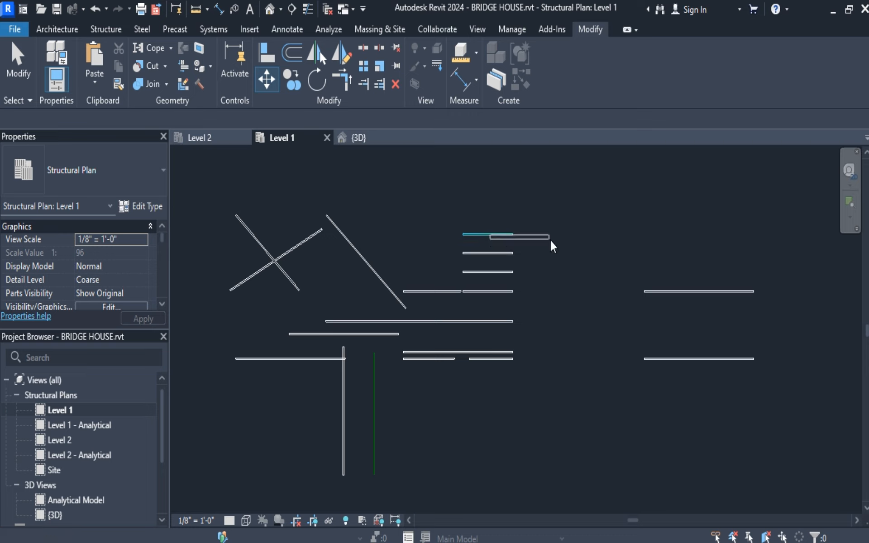
left_click(18, 61)
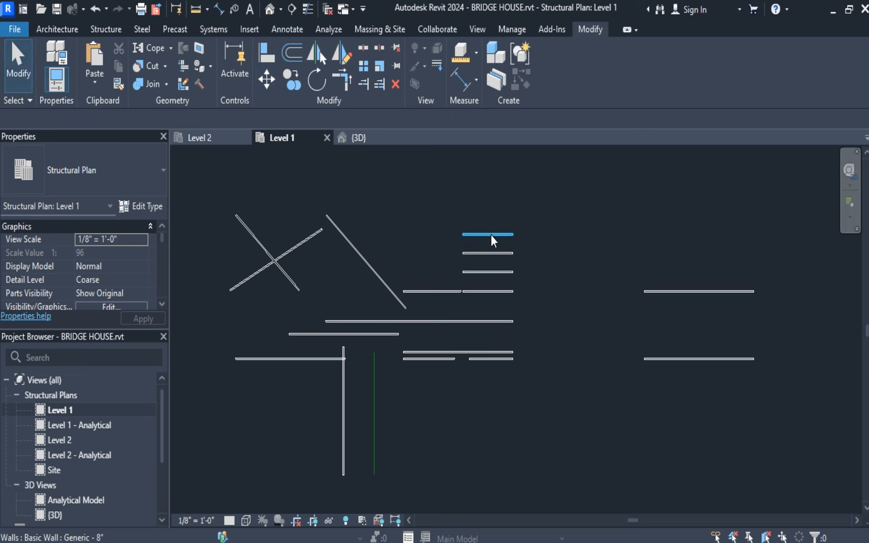
Move the topmost short horizontal wall 75 feet horizontally to the right.
left_click(493, 233)
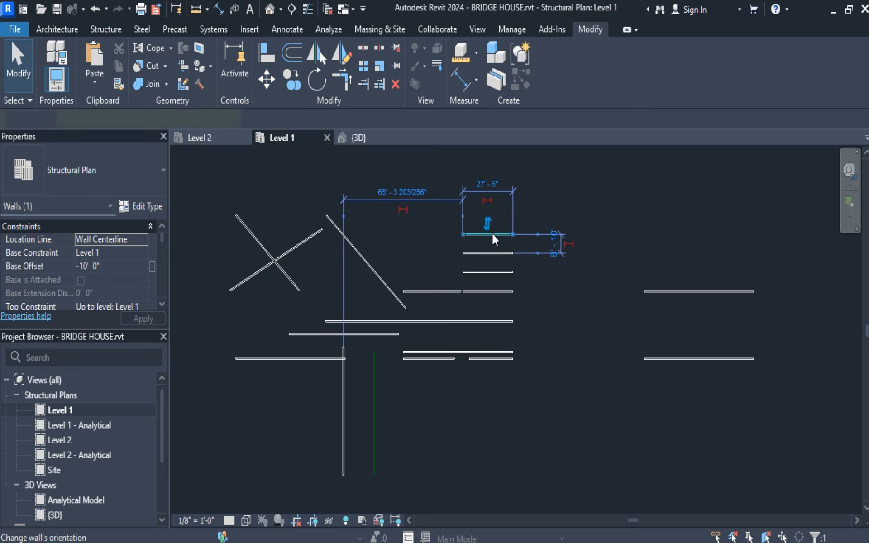
left_click(266, 80)
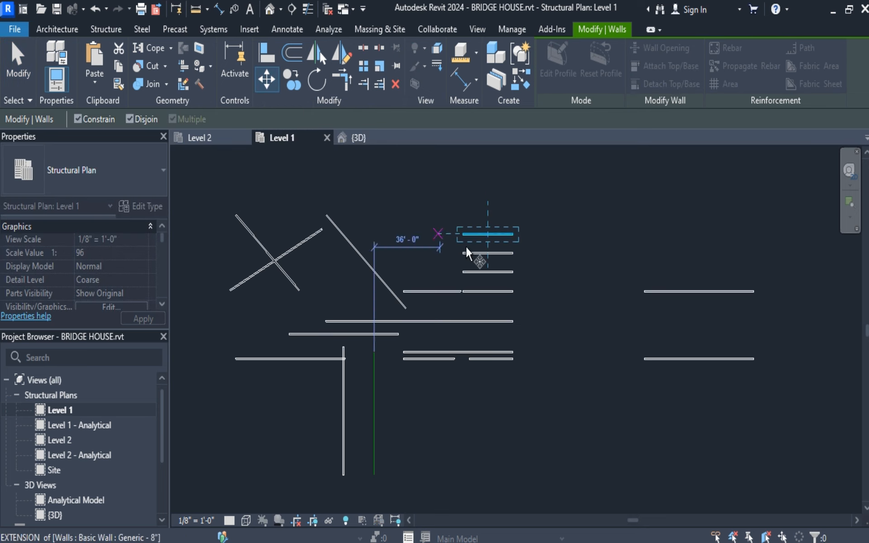
left_click(487, 234)
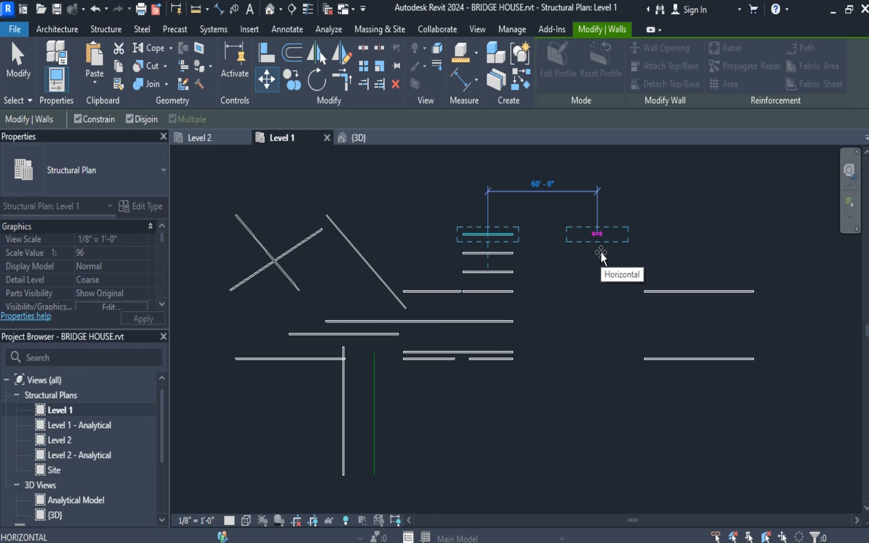
type("75")
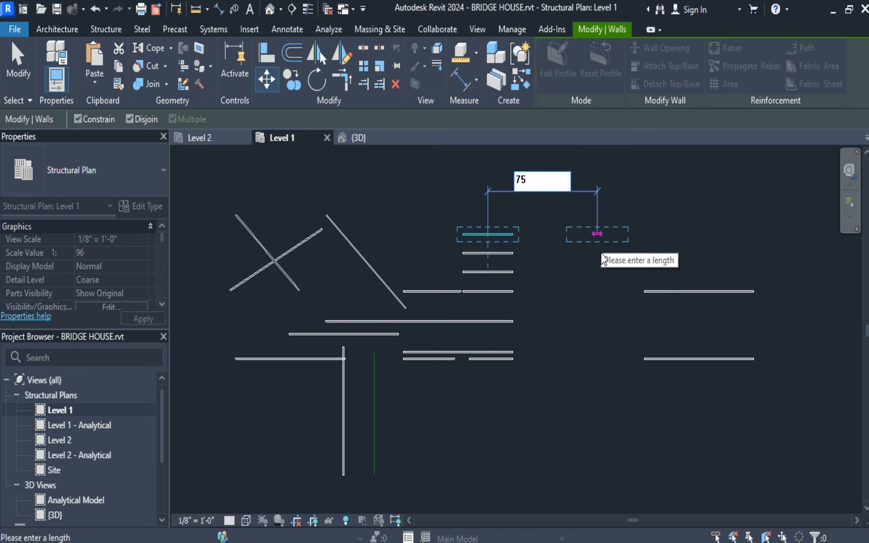
key("Return")
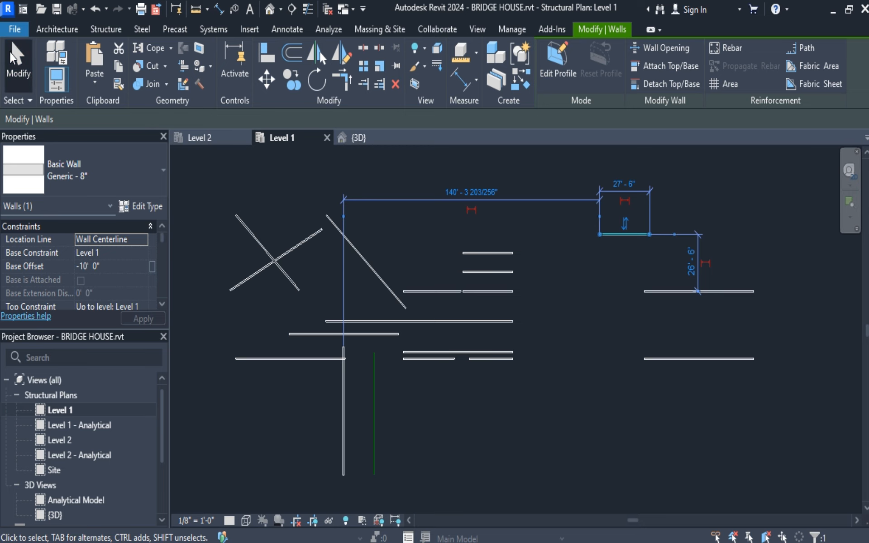
left_click(18, 64)
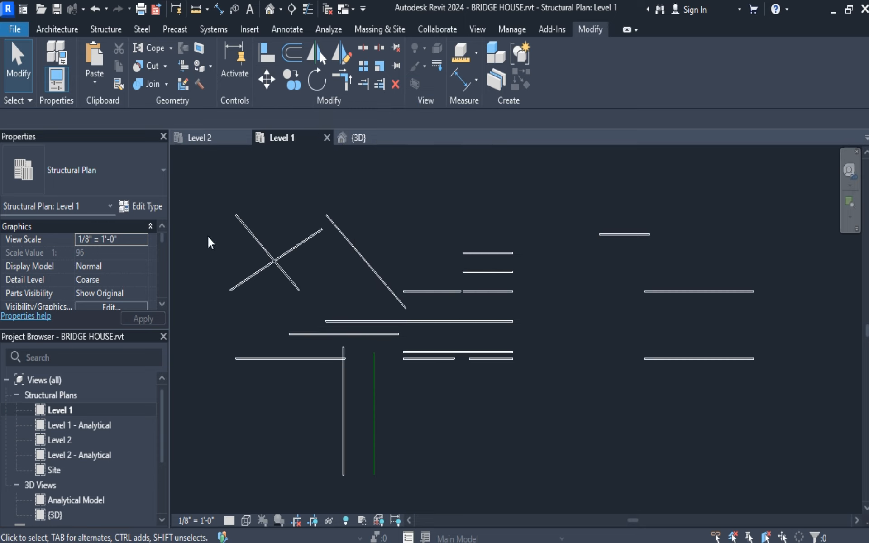
left_click(477, 250)
left_click(266, 81)
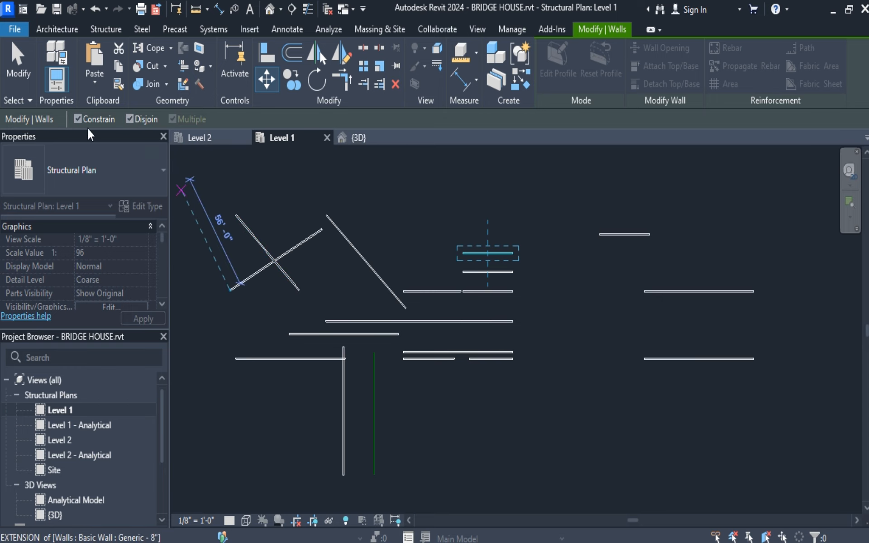
left_click(26, 64)
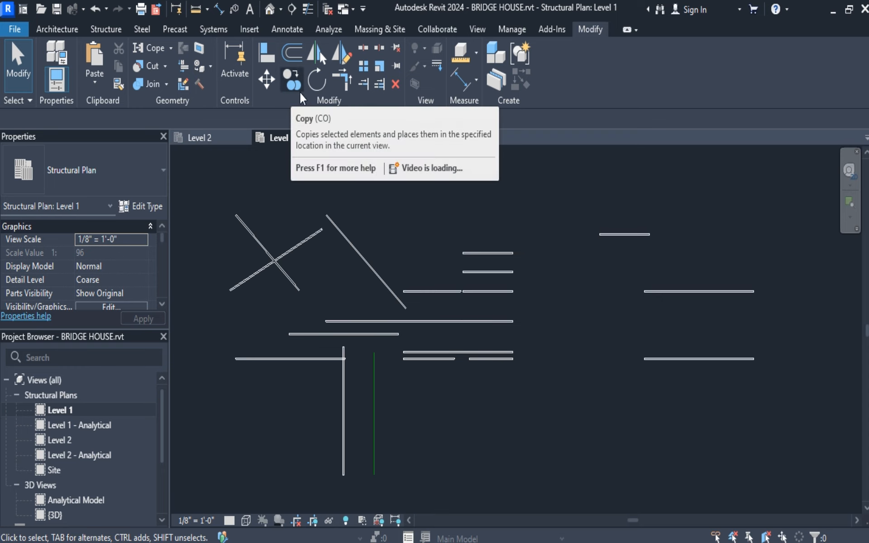
Copy the upper wall of the remaining short stack about 19 feet straight up as a single copy, with Multiple off and Constrain on.
left_click(481, 252)
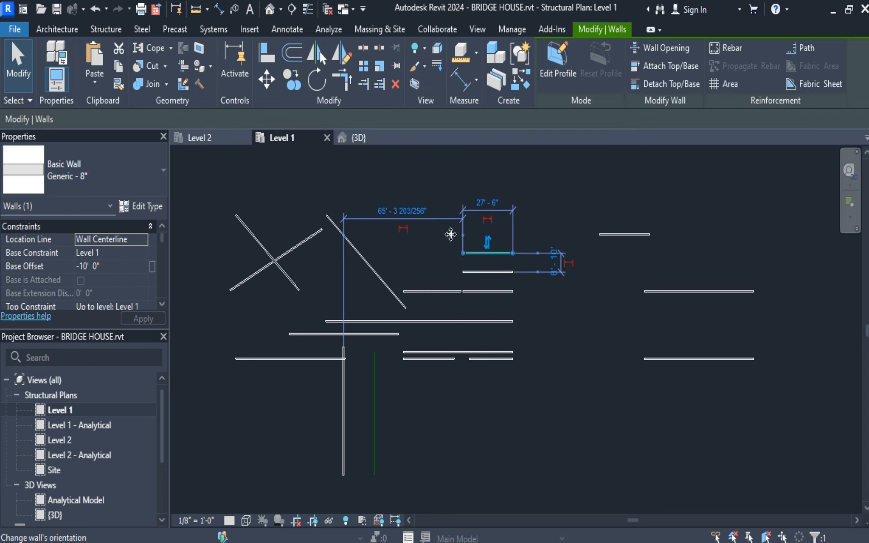
left_click(290, 78)
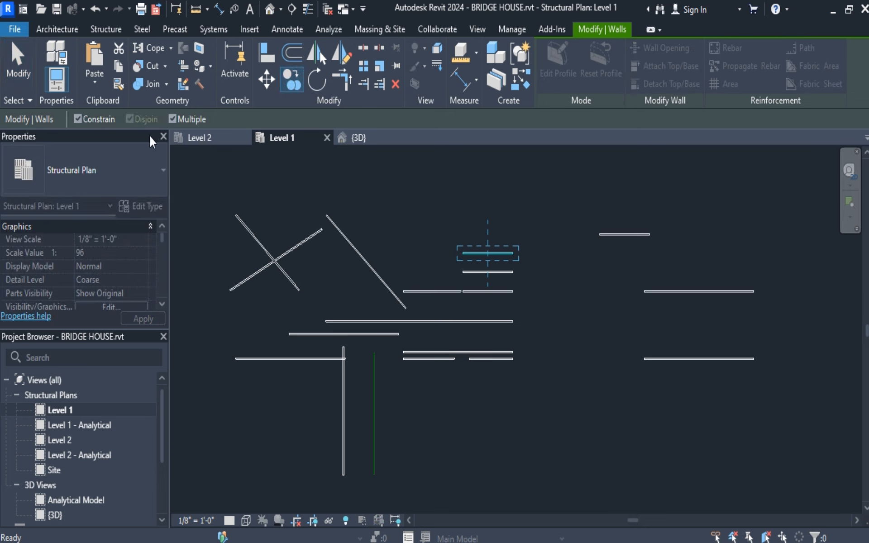
left_click(79, 120)
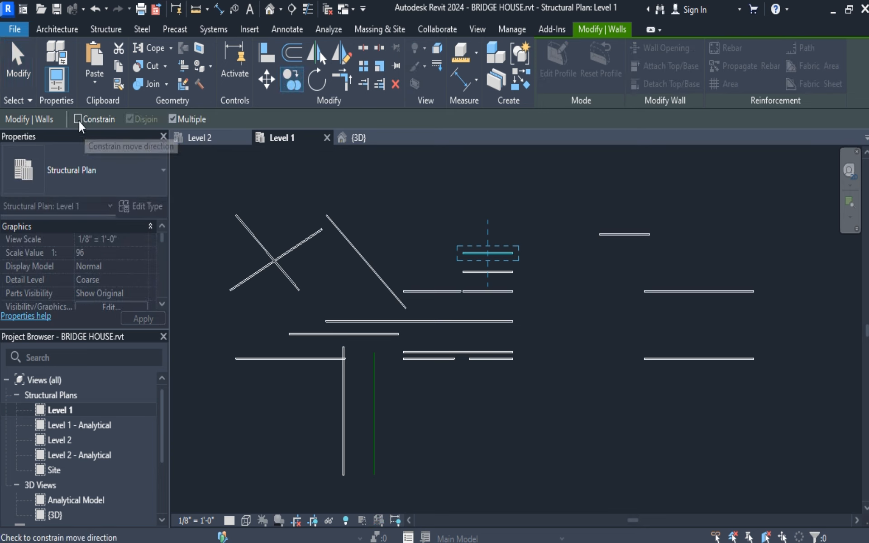
left_click(172, 119)
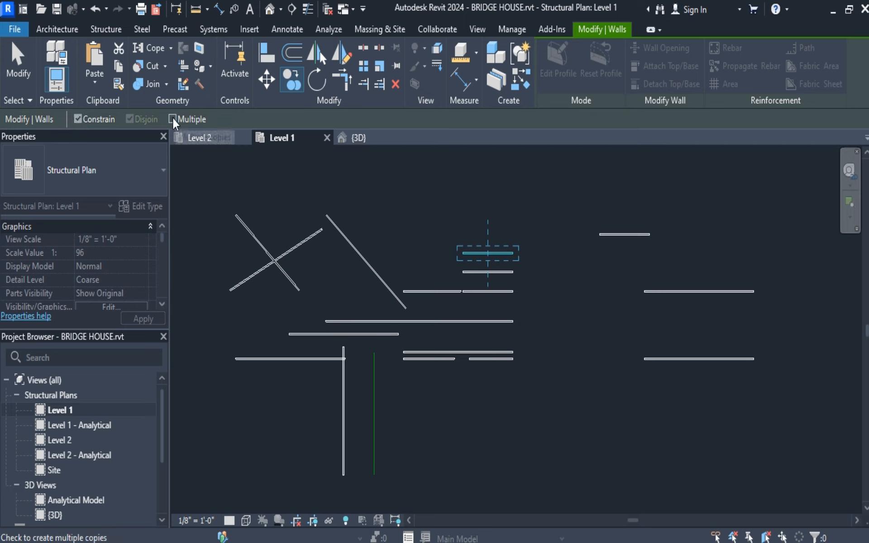
left_click(486, 253)
left_click(483, 216)
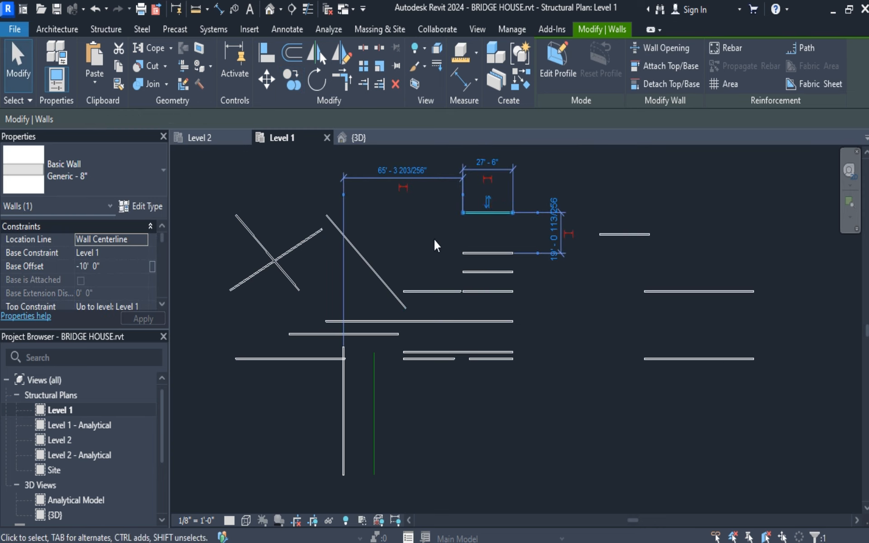
left_click(19, 61)
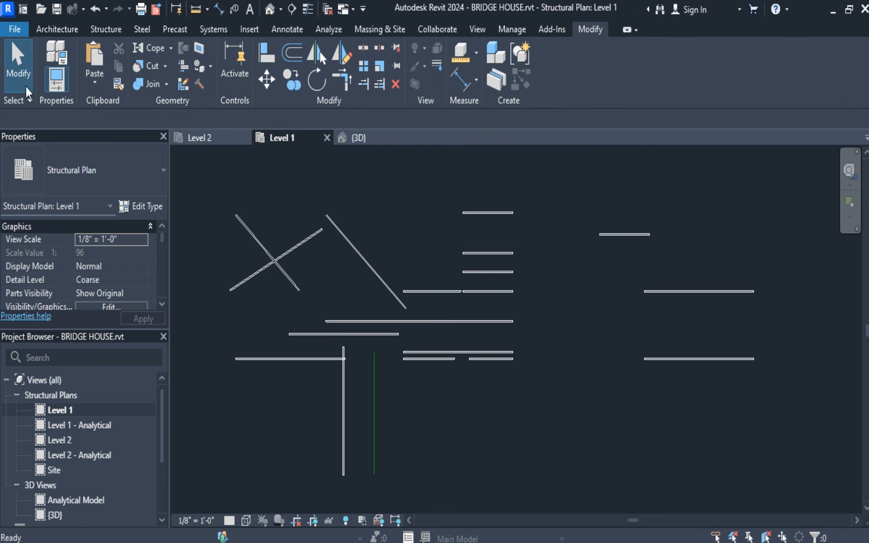
Copy the short wall standing apart to the right of the stack twice straight down, with Multiple on and Constrain on.
left_click(622, 235)
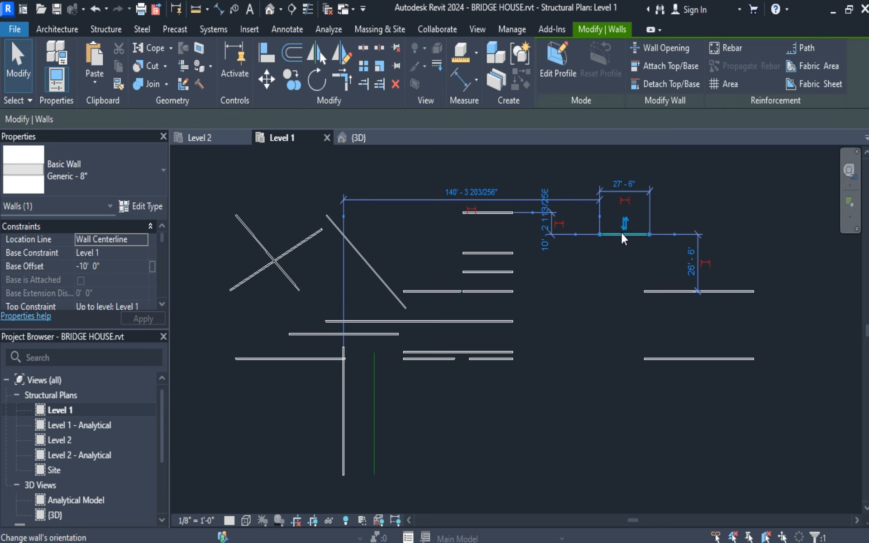
left_click(295, 81)
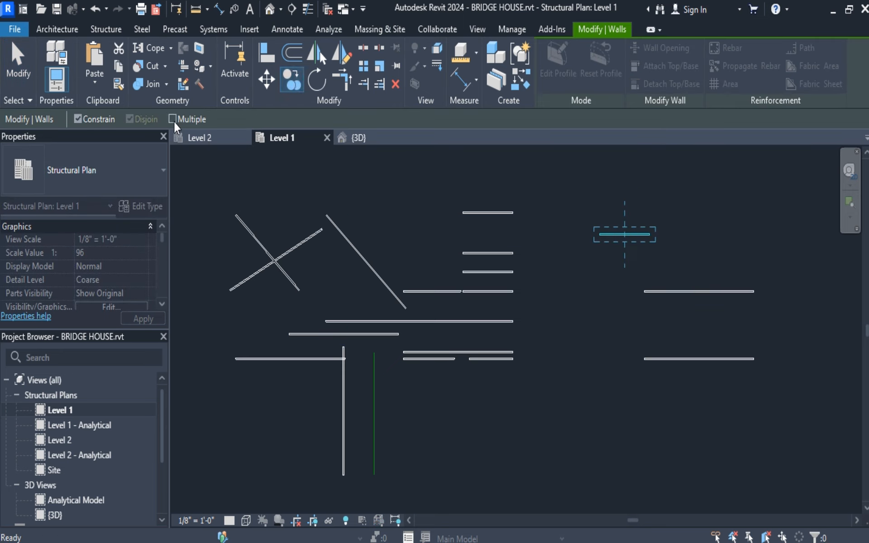
left_click(173, 119)
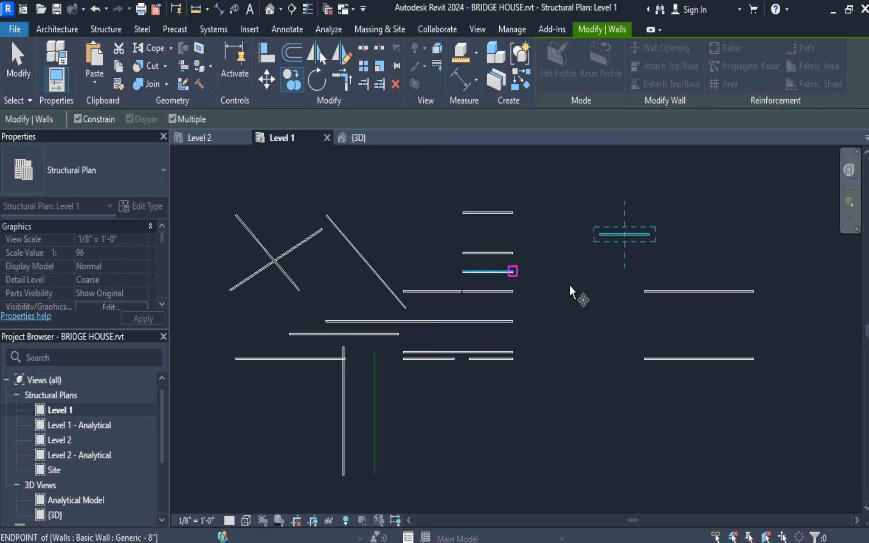
left_click(625, 234)
left_click(627, 273)
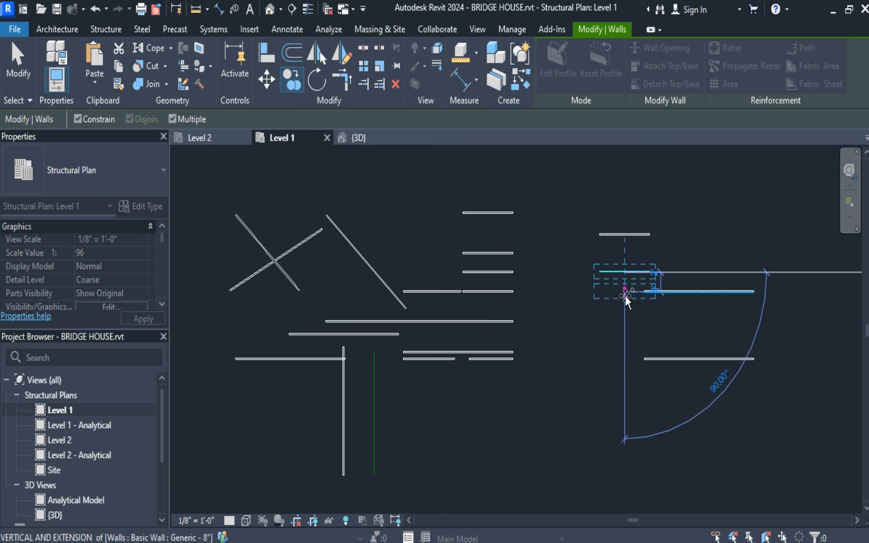
left_click(624, 332)
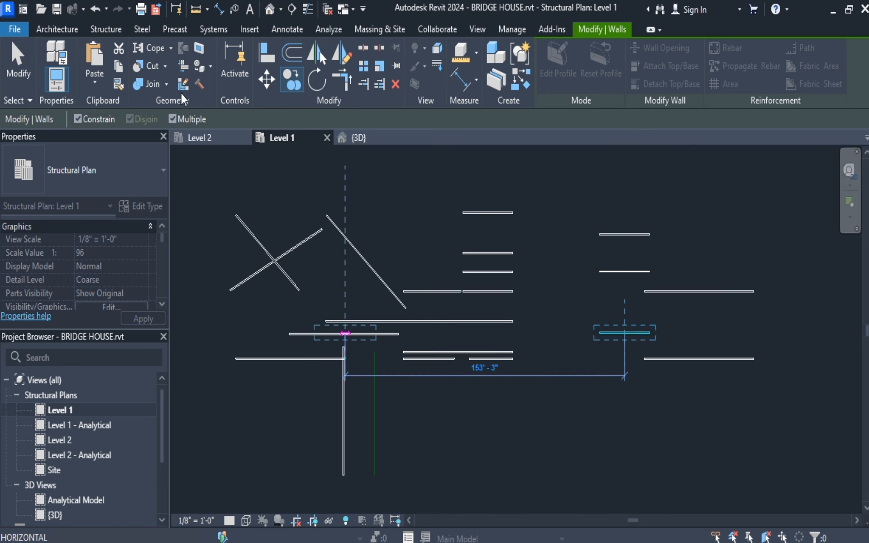
left_click(18, 64)
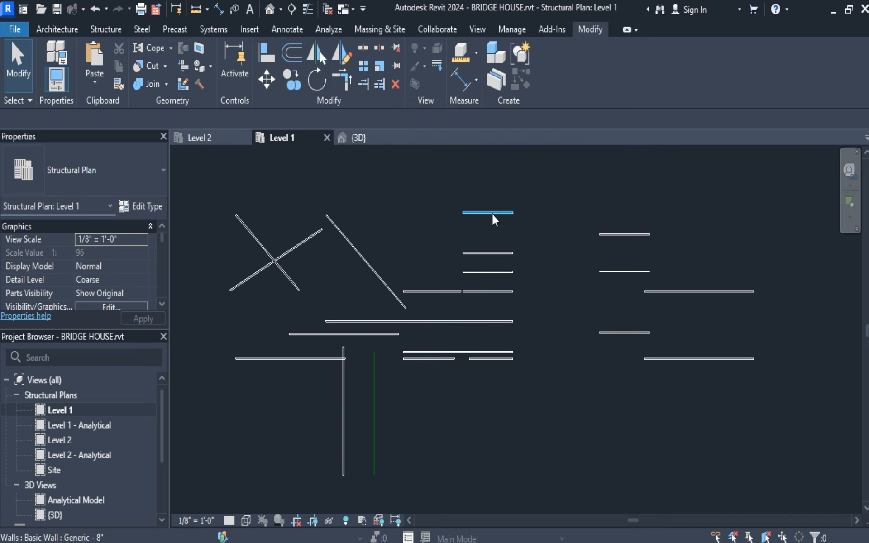
Create a copy of the lower-right 60-foot horizontal wall rotated 55° counterclockwise about its midpoint.
middle_click_drag(757, 341, 597, 354)
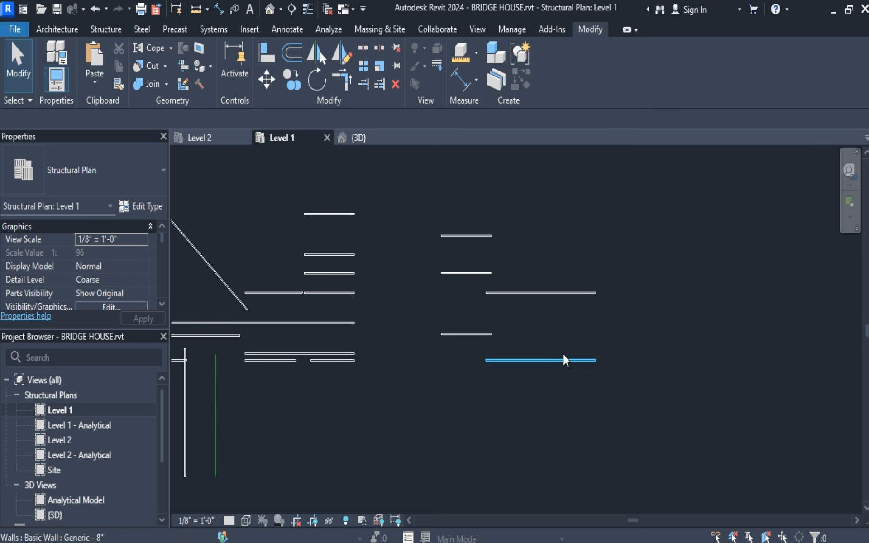
left_click(561, 358)
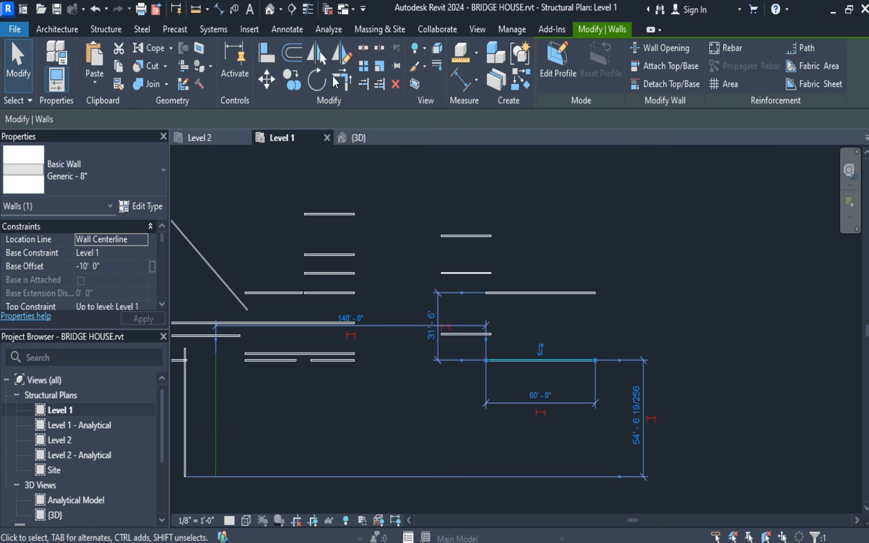
left_click(319, 80)
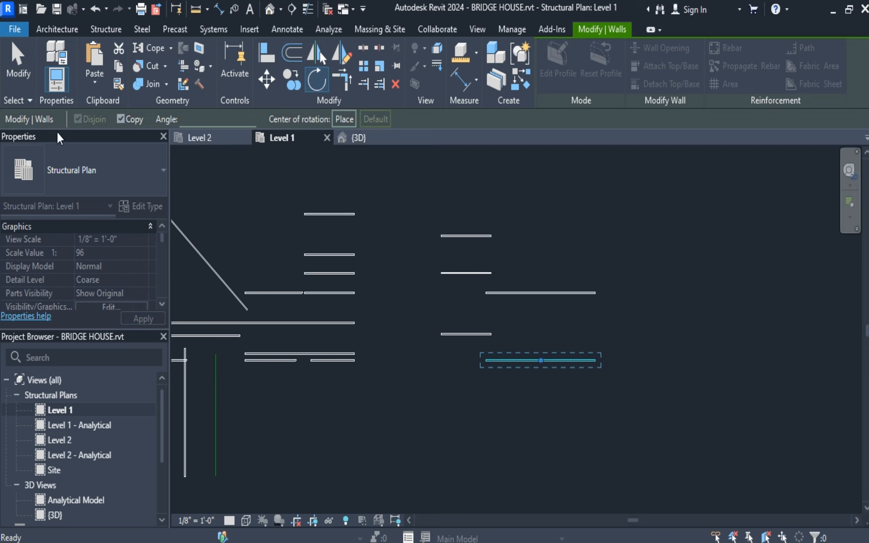
left_click(196, 119)
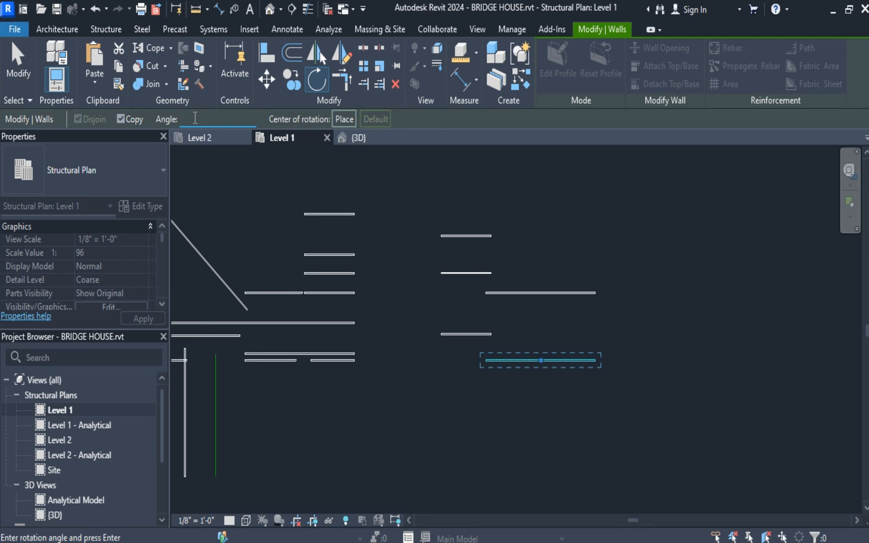
type("45")
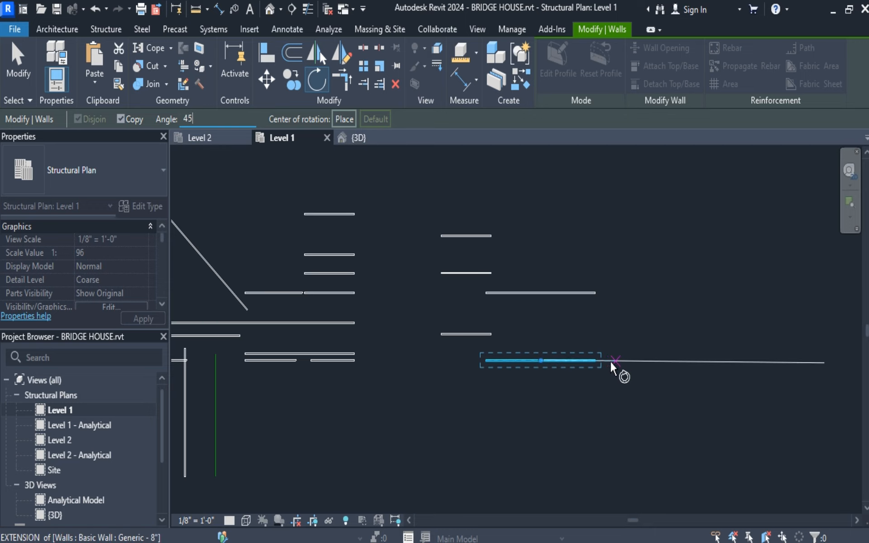
left_click(583, 333)
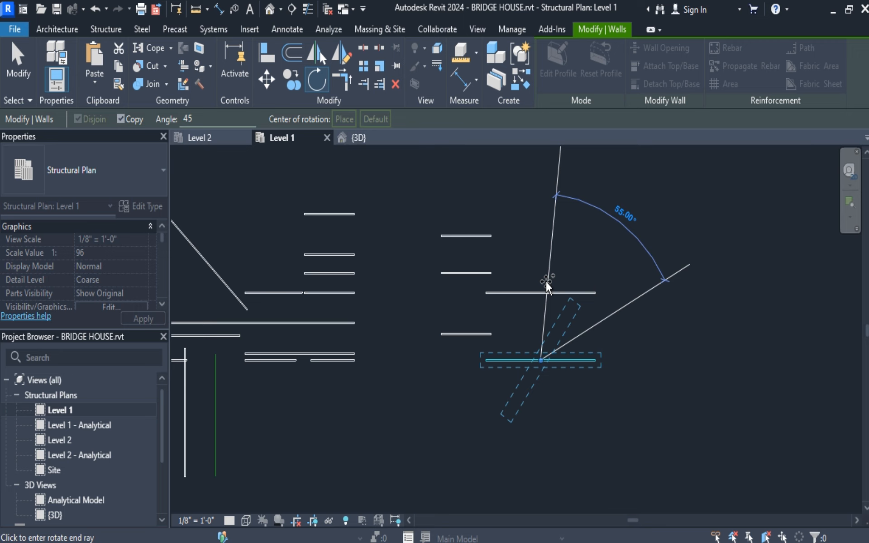
left_click(546, 282)
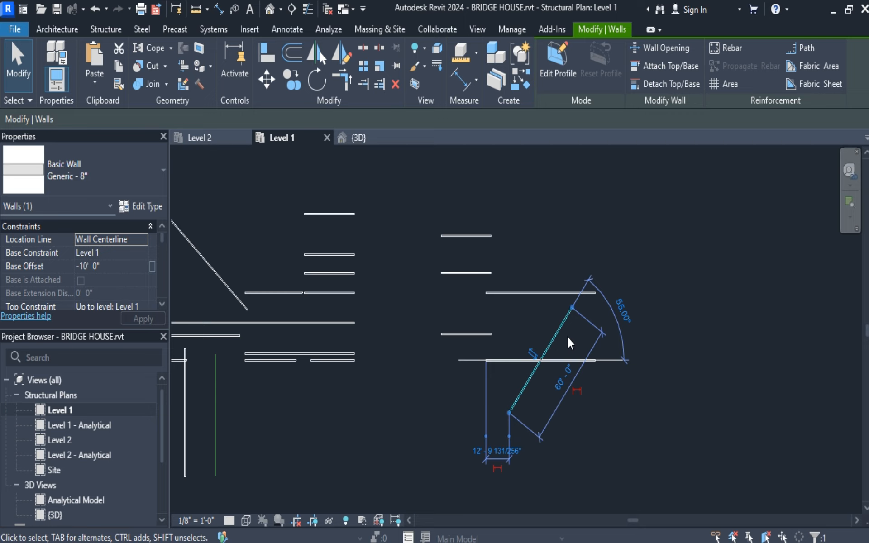
left_click(27, 67)
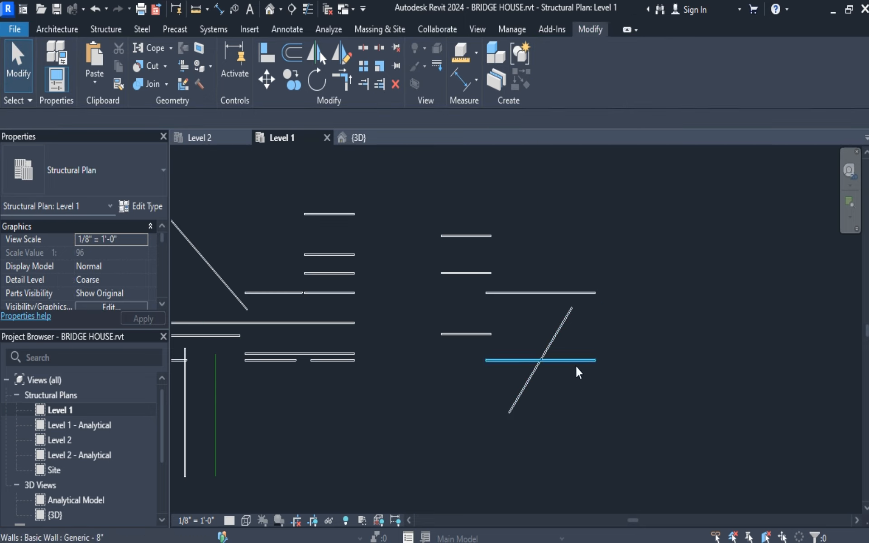
Rotate the lower-right 60-foot horizontal wall 30° counterclockwise about its midpoint without making a copy.
left_click(566, 358)
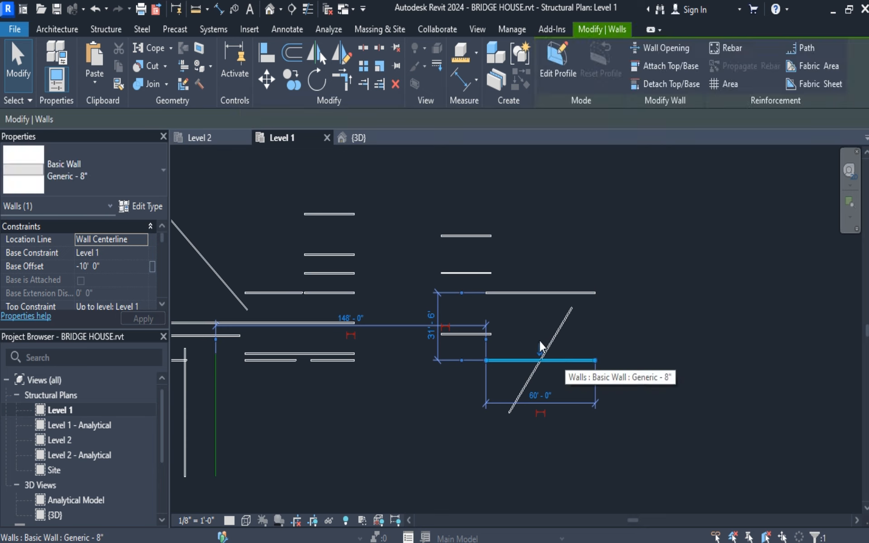
left_click(317, 80)
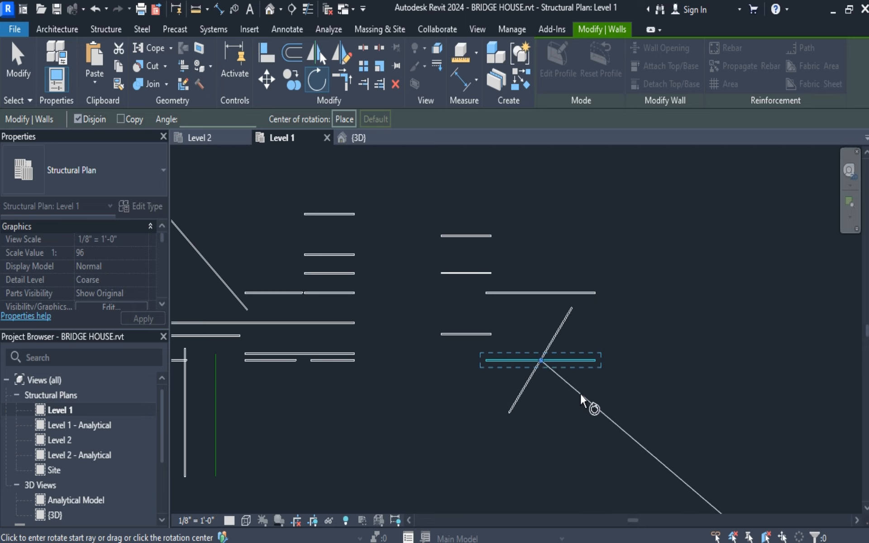
left_click(635, 363)
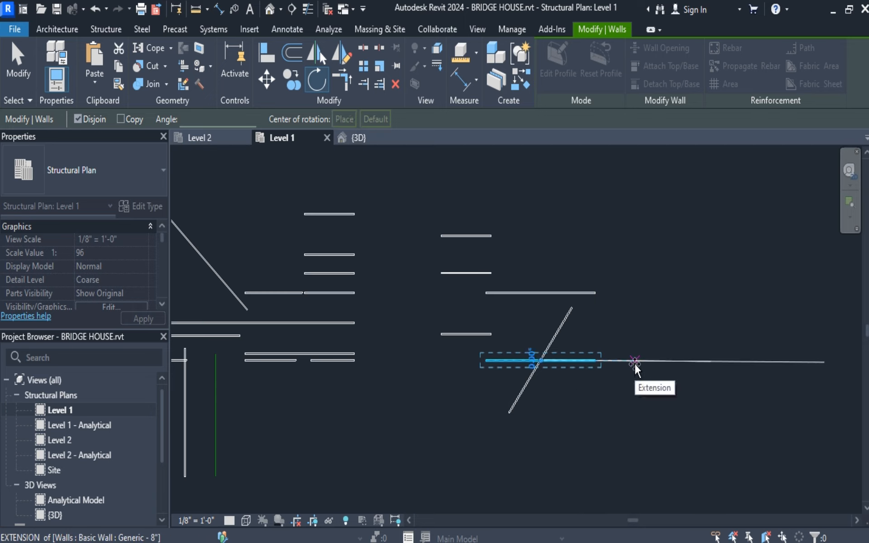
left_click(634, 363)
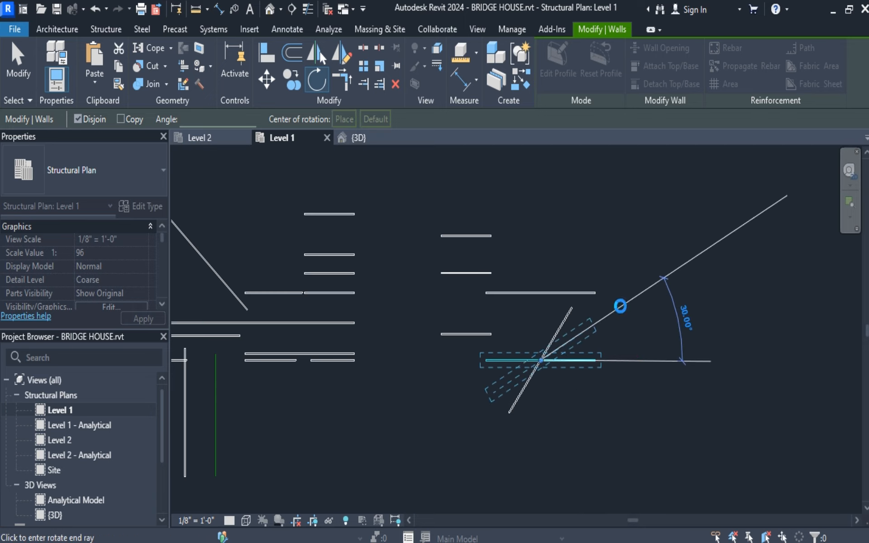
left_click(621, 307)
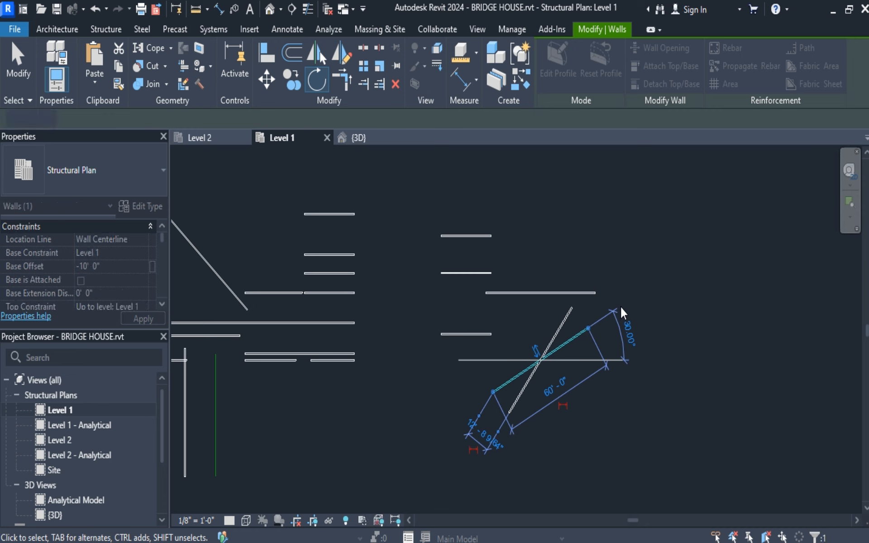
left_click(19, 63)
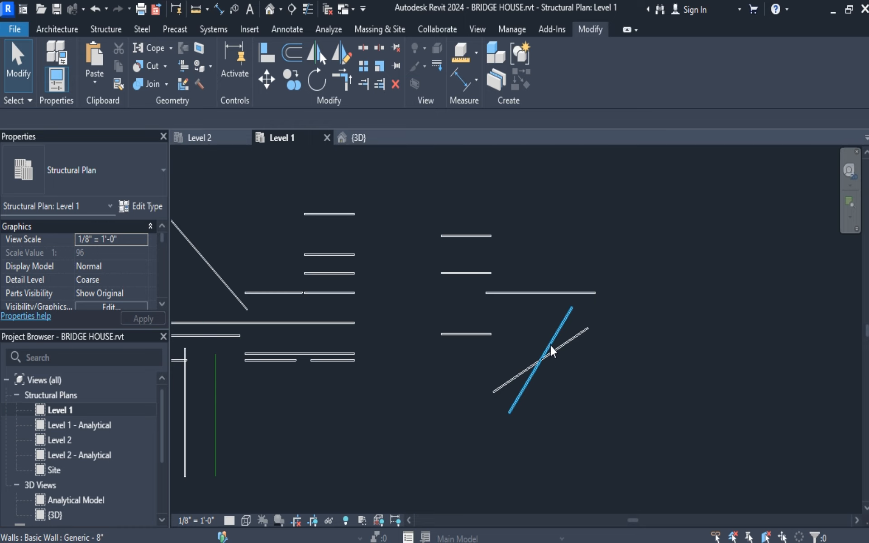
Trim the long diagonal wall and the short horizontal wall near its lower end into a corner, keeping the diagonal's upper part.
middle_click_drag(302, 314, 528, 348)
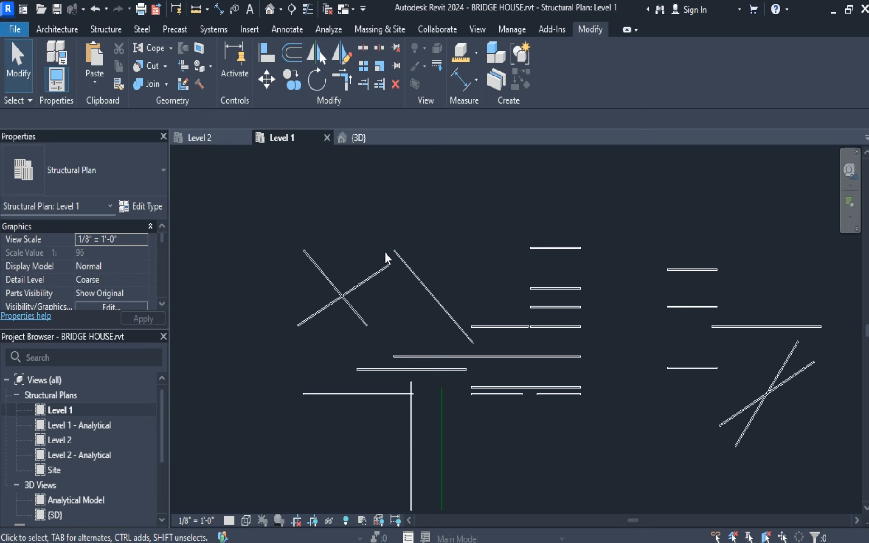
left_click(344, 75)
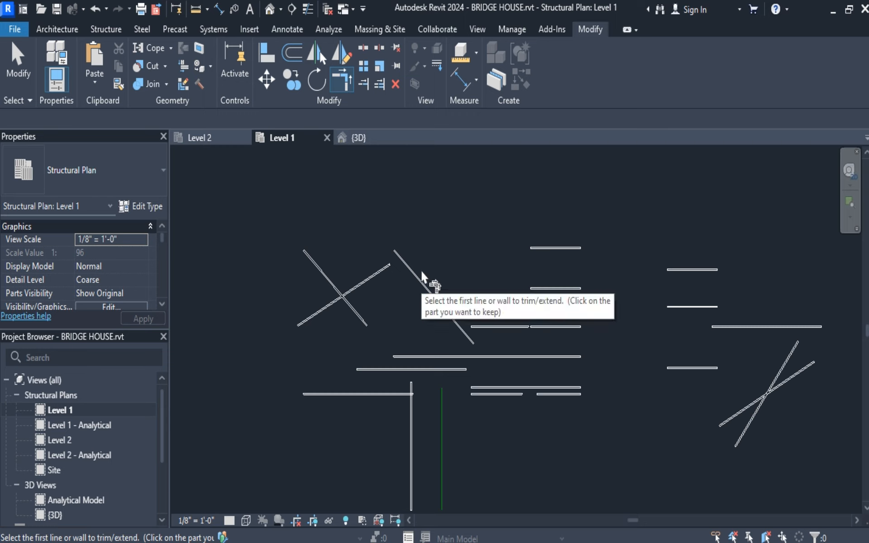
left_click(438, 306)
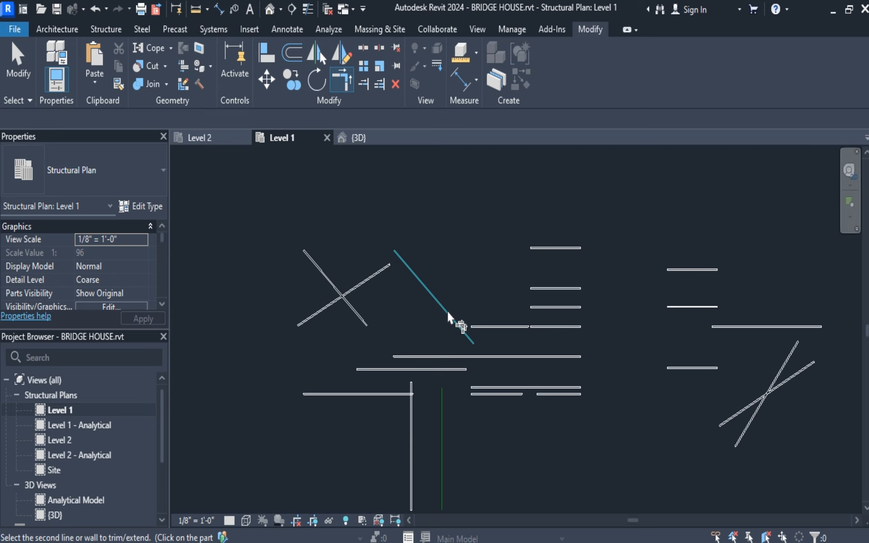
left_click(493, 326)
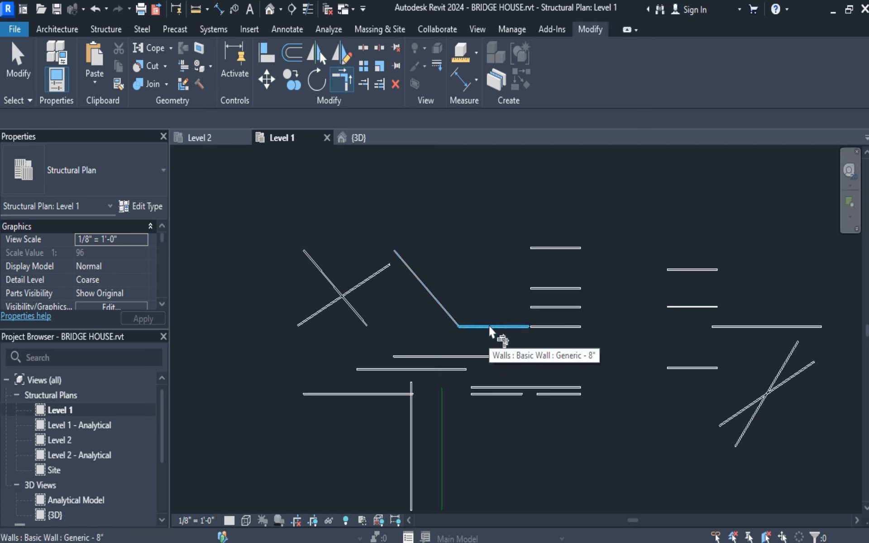
key("Escape")
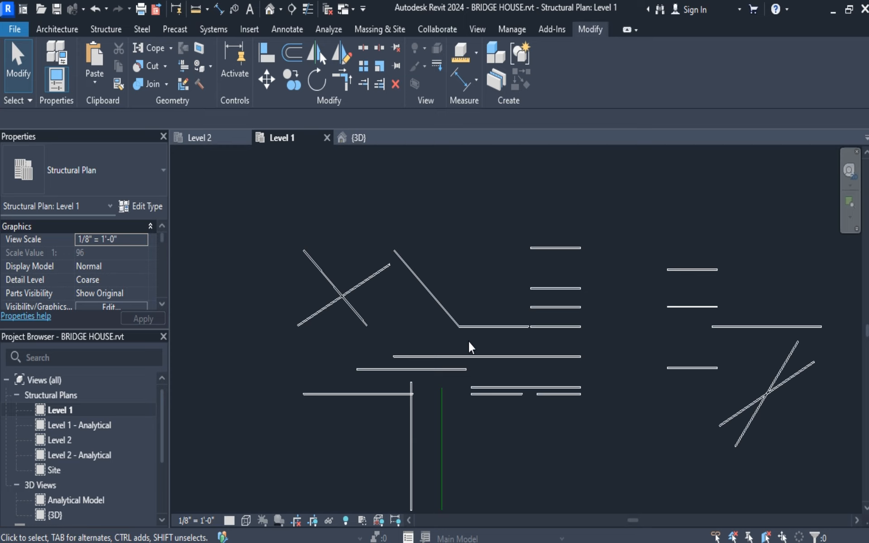
Draw a vertical model line about 48 feet long between the two short-wall stacks, starting level with the topmost short wall.
left_click(61, 28)
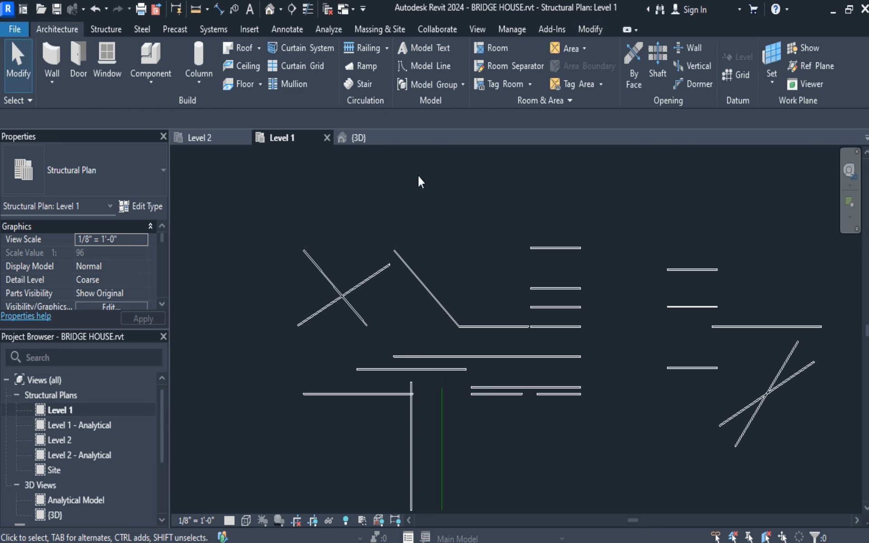
left_click(431, 67)
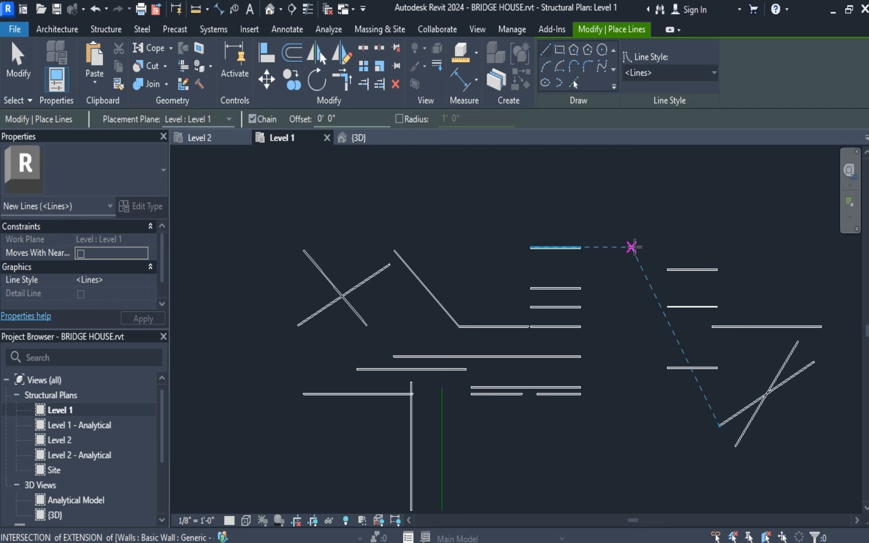
left_click(632, 248)
left_click(632, 349)
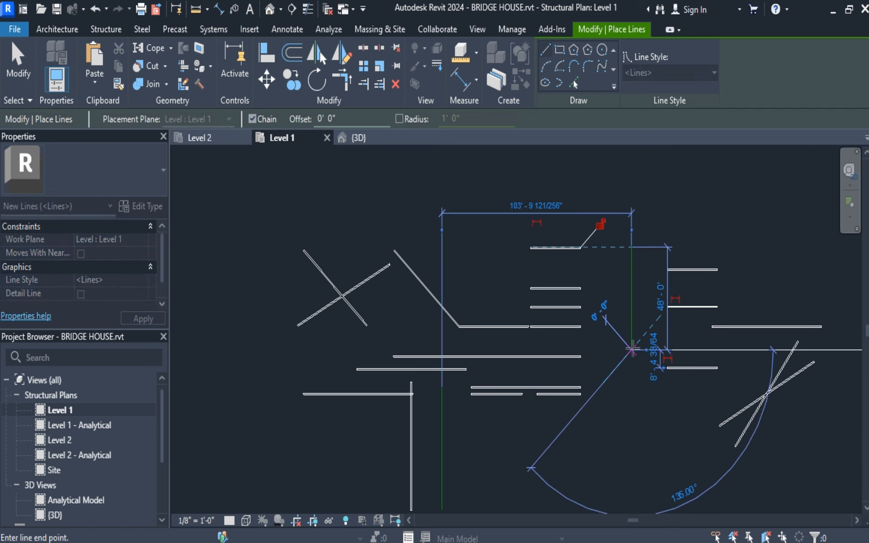
left_click(14, 58)
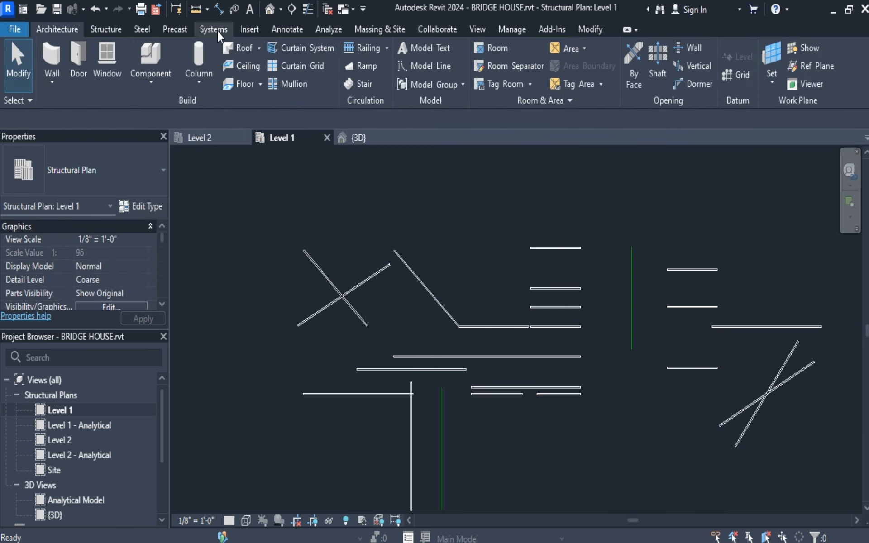
Extend the second short wall from the top of the stack to the new vertical model line with Trim/Extend Single Element.
left_click(591, 31)
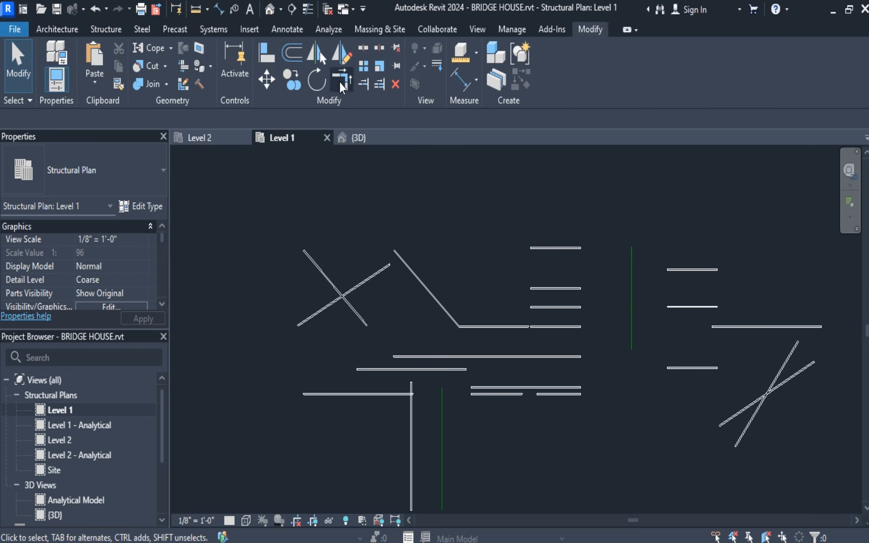
left_click(363, 83)
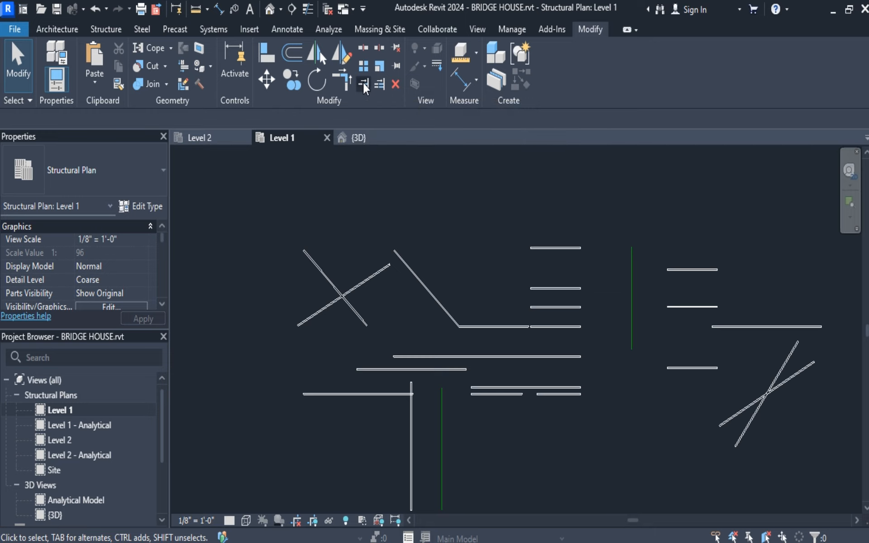
left_click(631, 286)
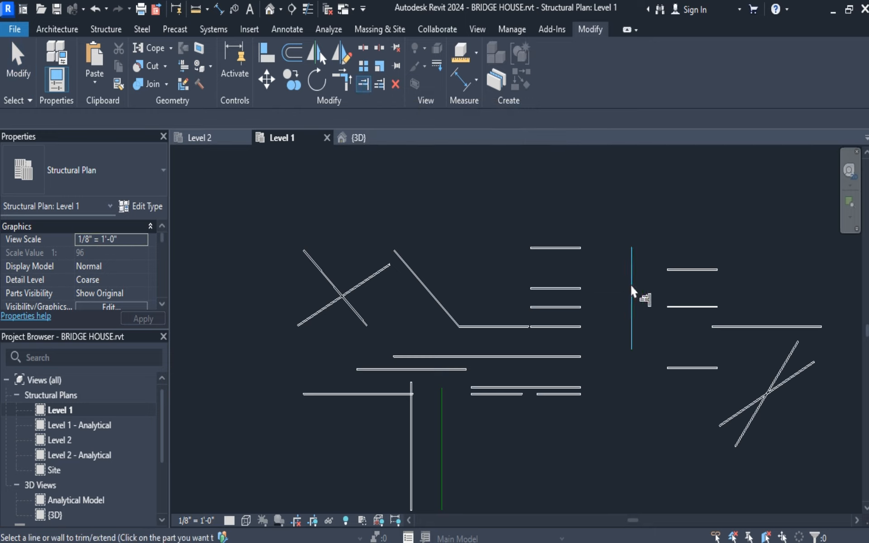
left_click(571, 289)
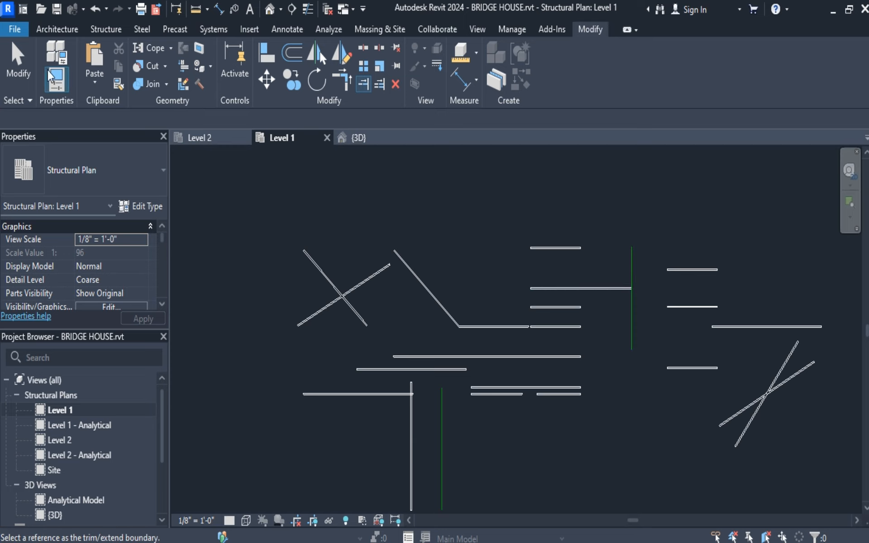
left_click(18, 61)
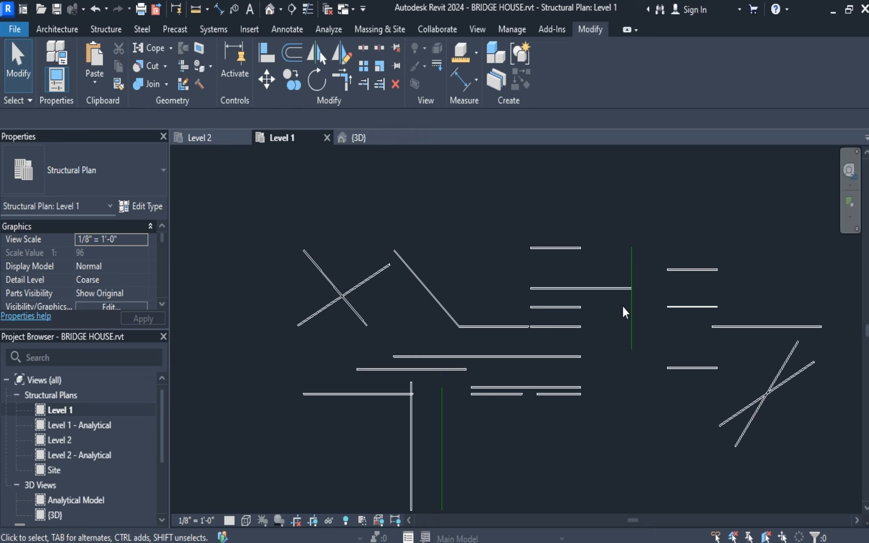
Extend the two middle horizontal walls of the stack to the diagonal wall together with Trim/Extend Multiple Elements.
left_click(380, 84)
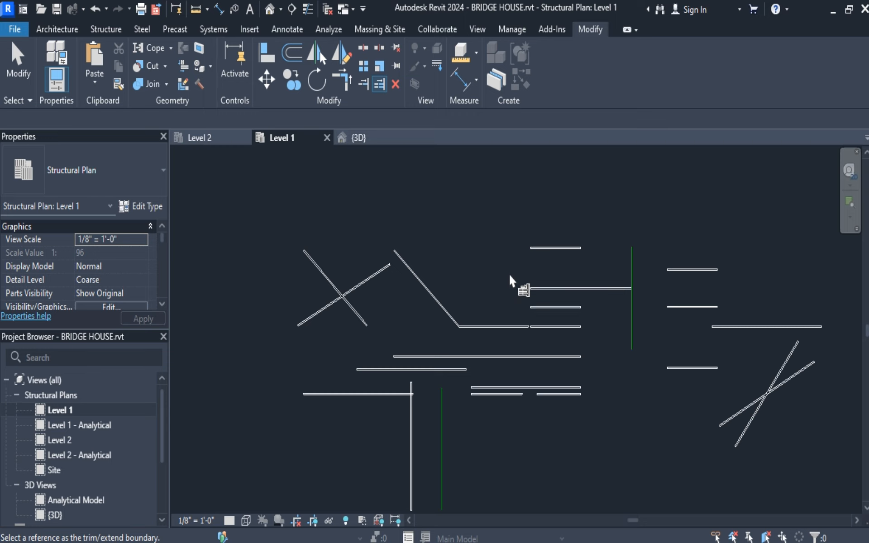
left_click(433, 297)
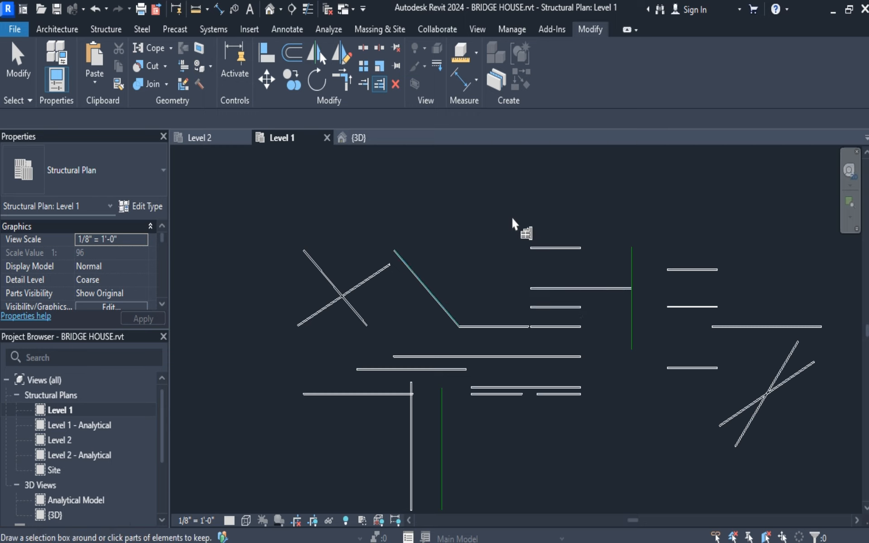
left_click_drag(507, 253, 644, 325)
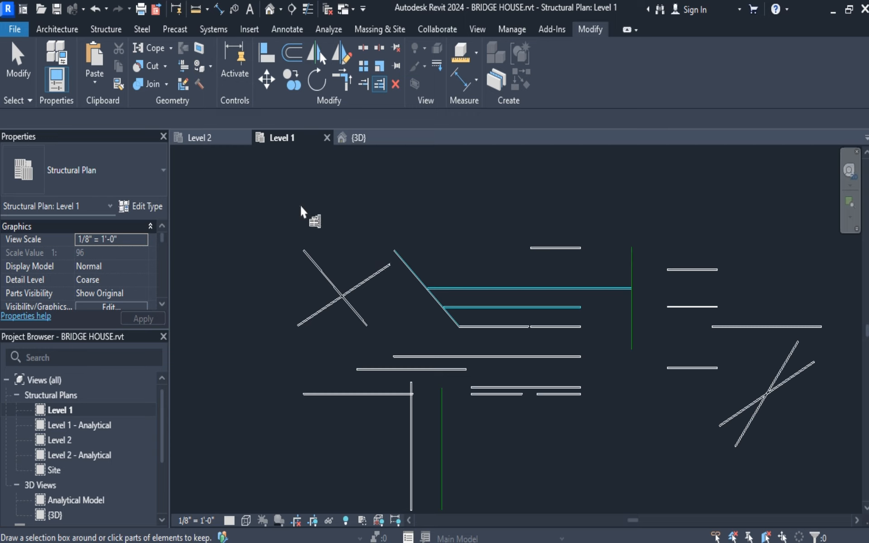
left_click(25, 61)
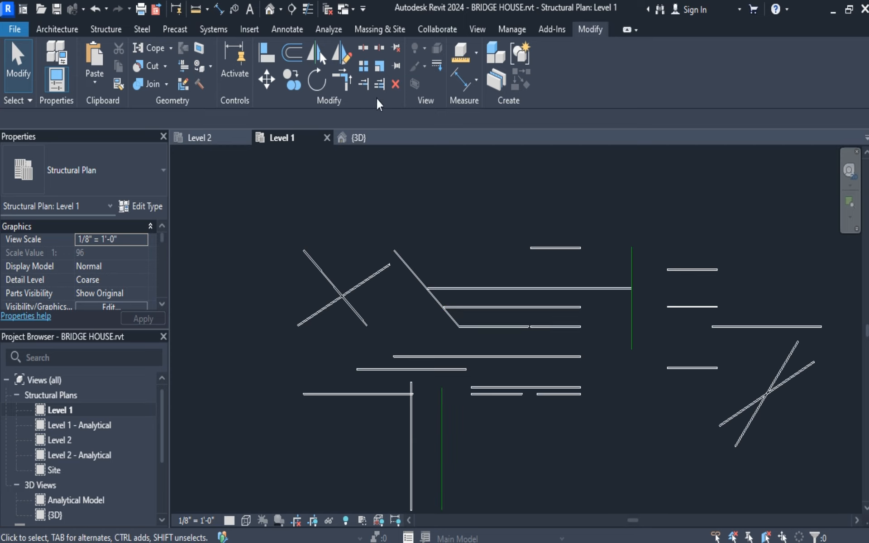
Align the left end of the lowest short horizontal wall to the nearby vertical model line and lock the alignment.
left_click(266, 54)
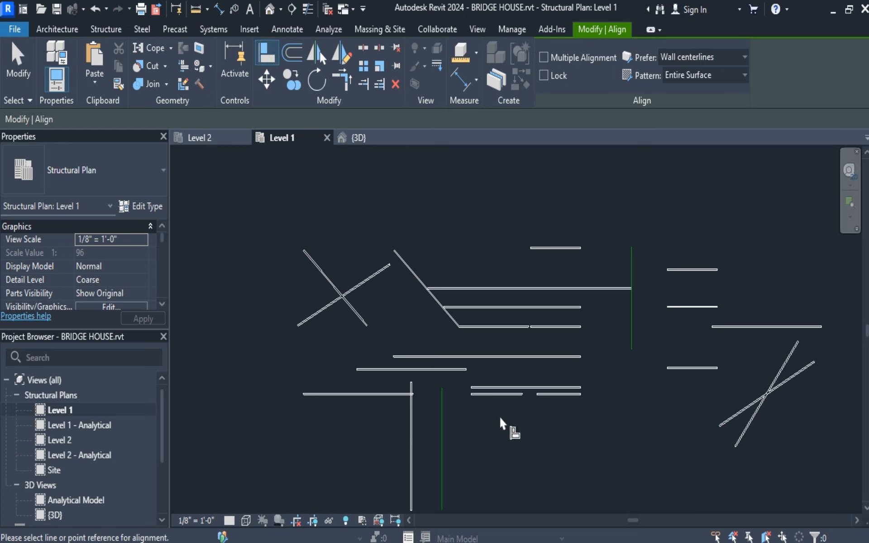
left_click(441, 434)
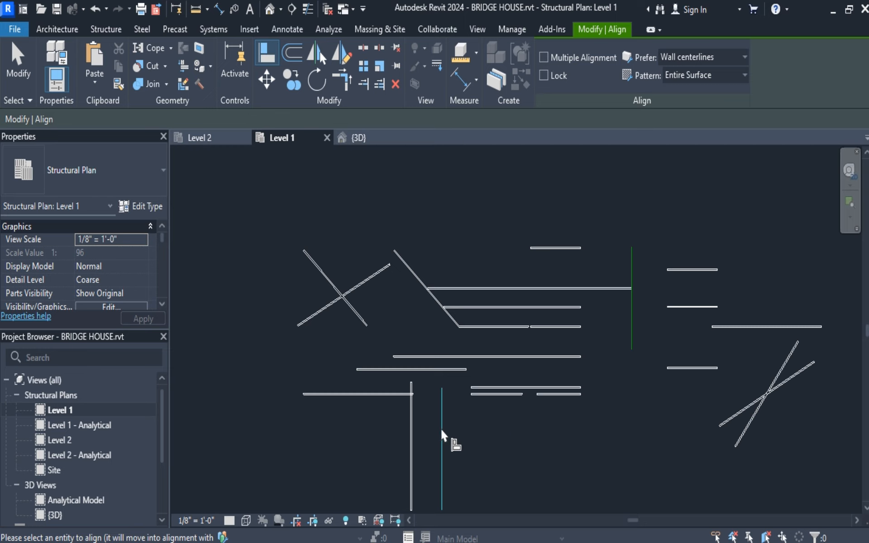
left_click(473, 395)
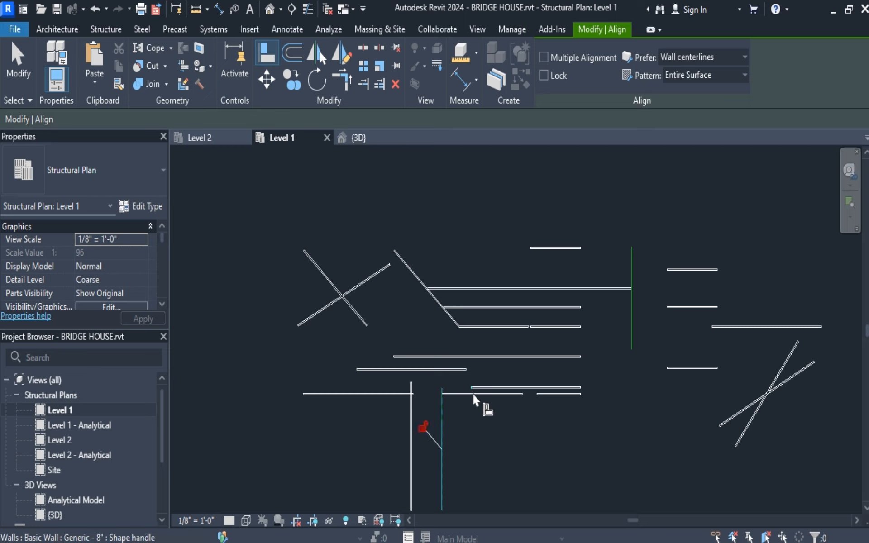
left_click(423, 428)
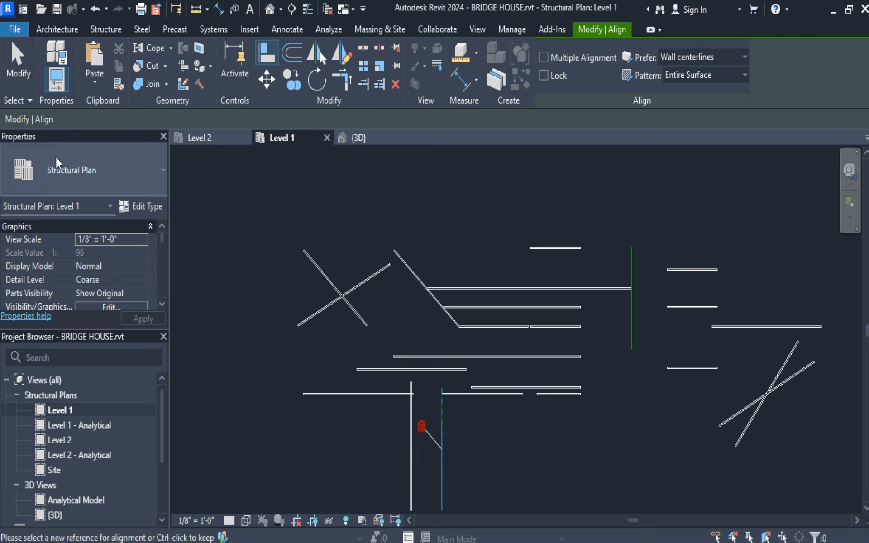
left_click(15, 73)
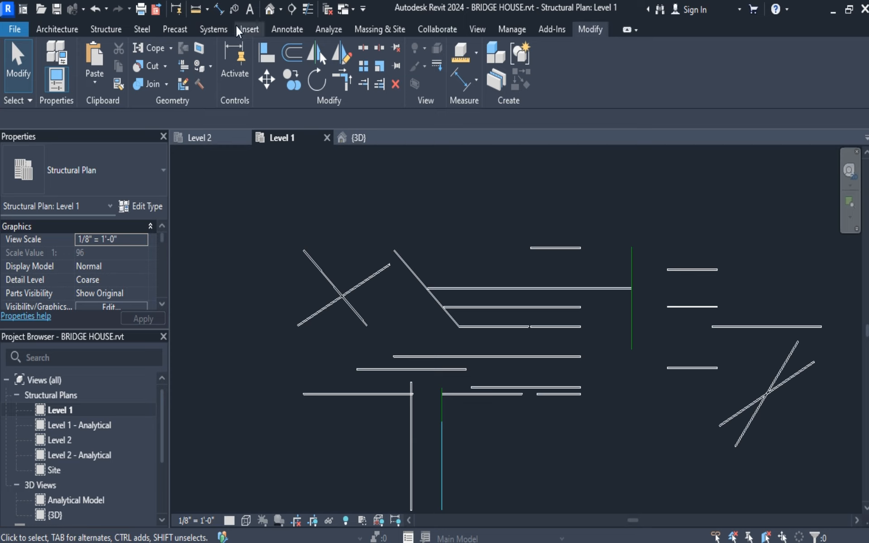
Offset copies of the long vertical wall to both its left and right sides at a numerical offset of 12'.
left_click(293, 55)
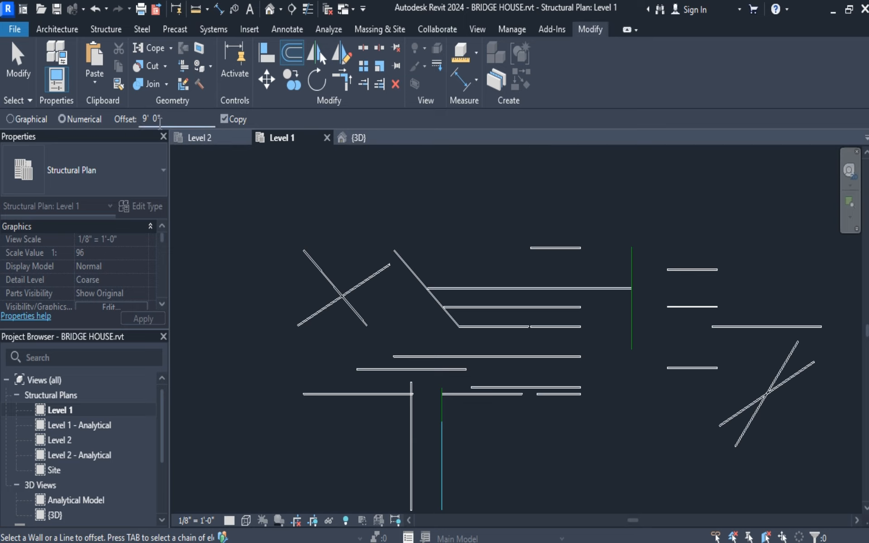
left_click_drag(164, 120, 116, 119)
type("12")
key("Return")
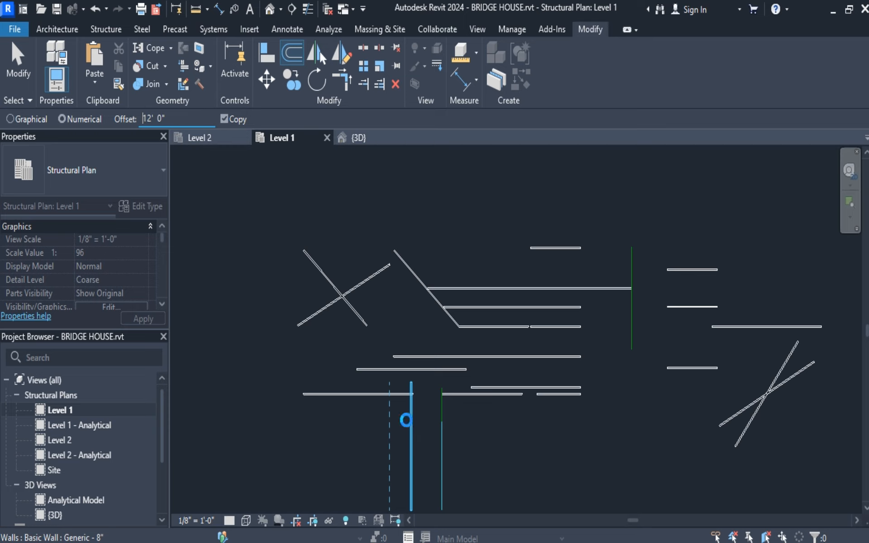
left_click(407, 420)
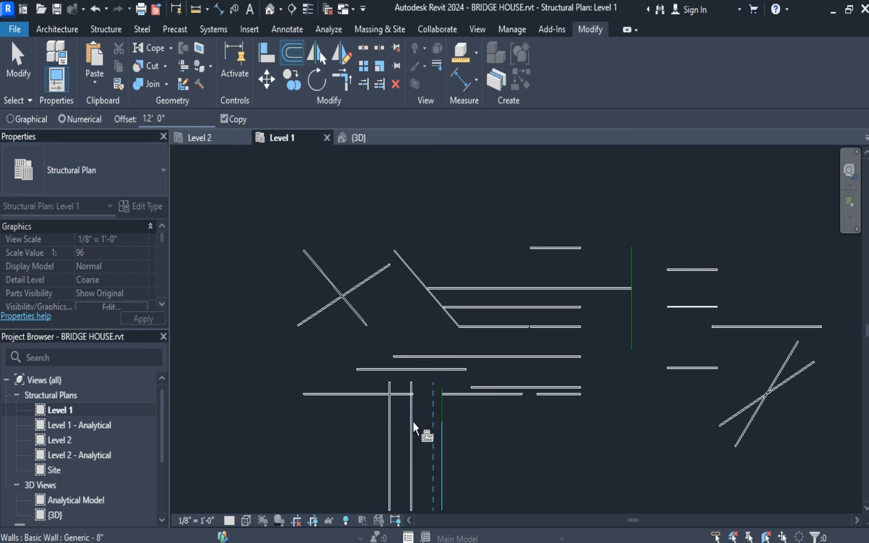
left_click(413, 421)
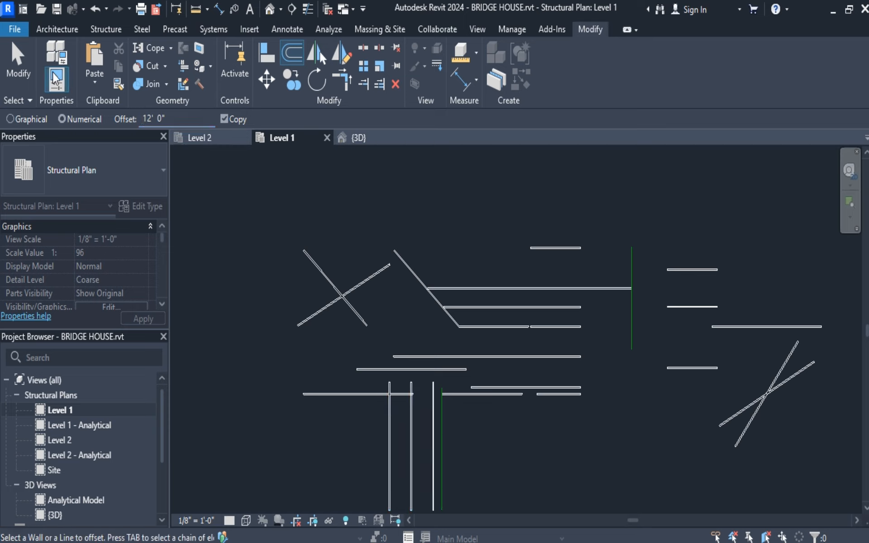
left_click(25, 64)
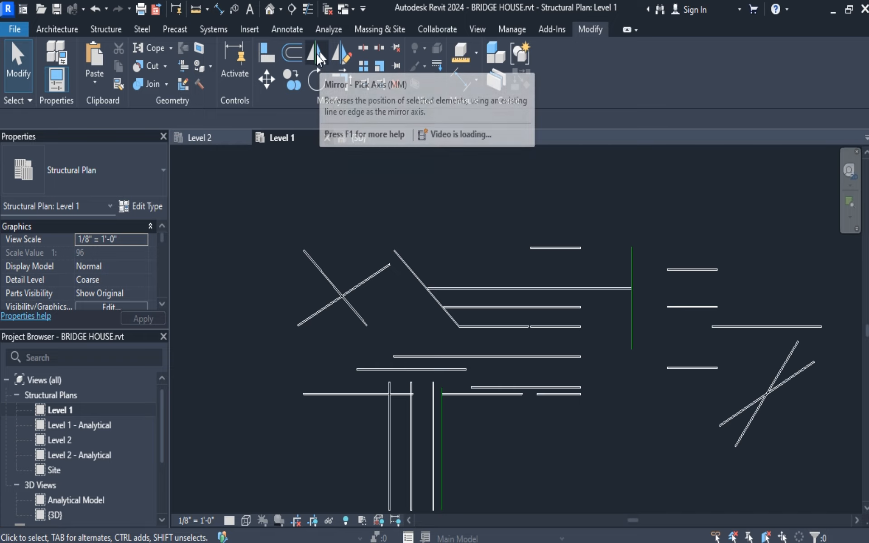
Mirror a copy of the long horizontal wall below the stack across the vertical model line using Mirror - Pick Axis.
left_click(318, 56)
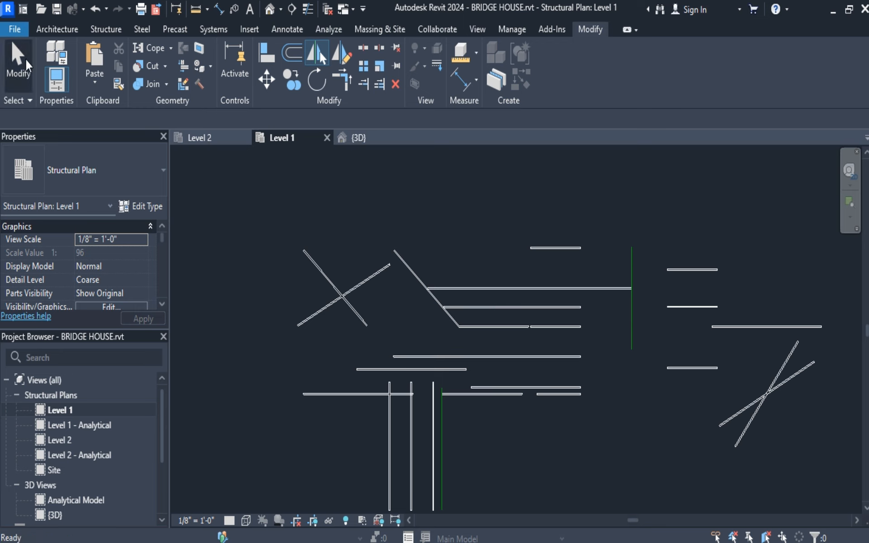
left_click(501, 357)
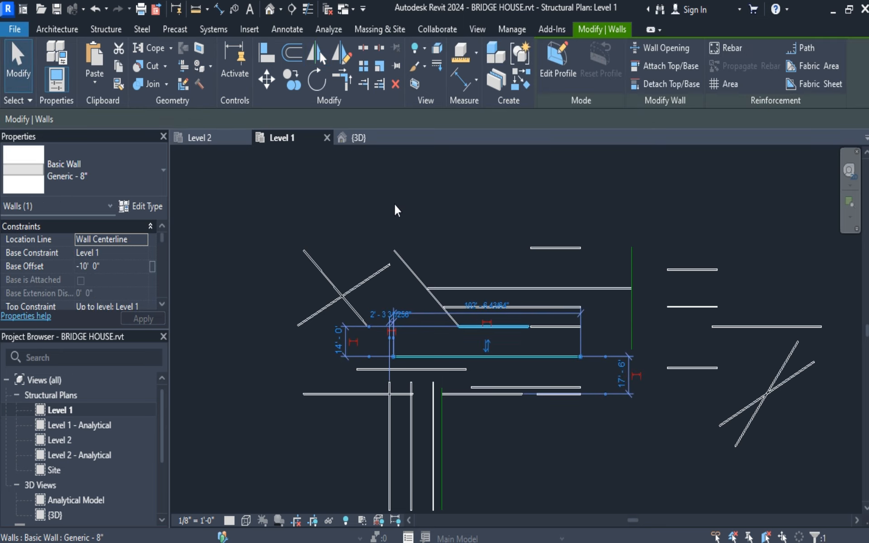
left_click(317, 53)
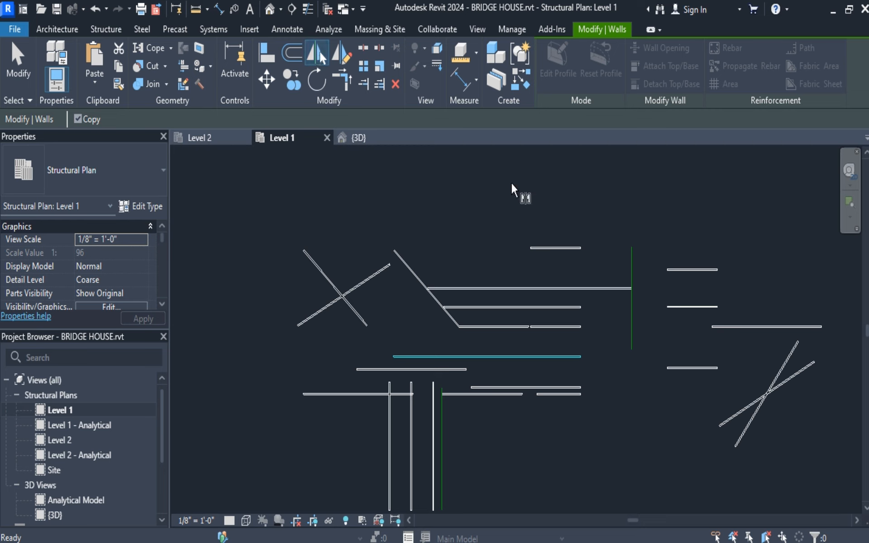
left_click(632, 317)
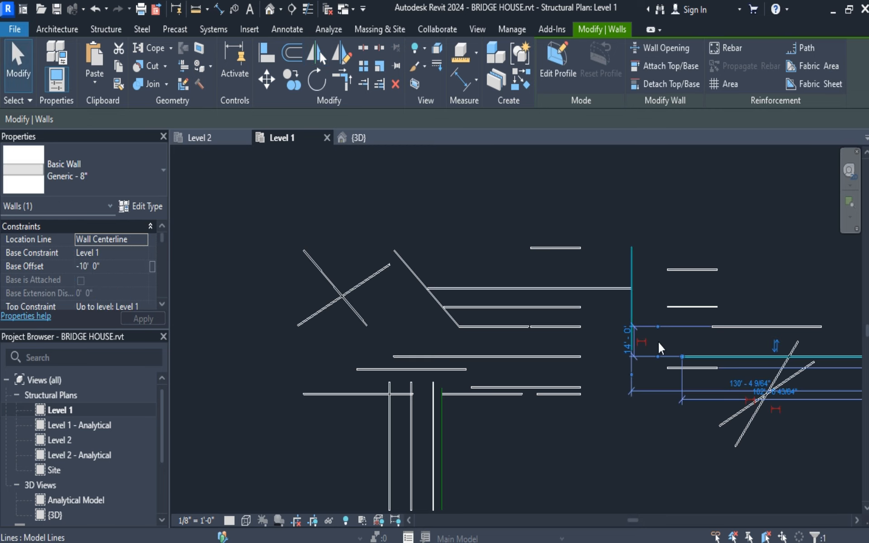
left_click(18, 61)
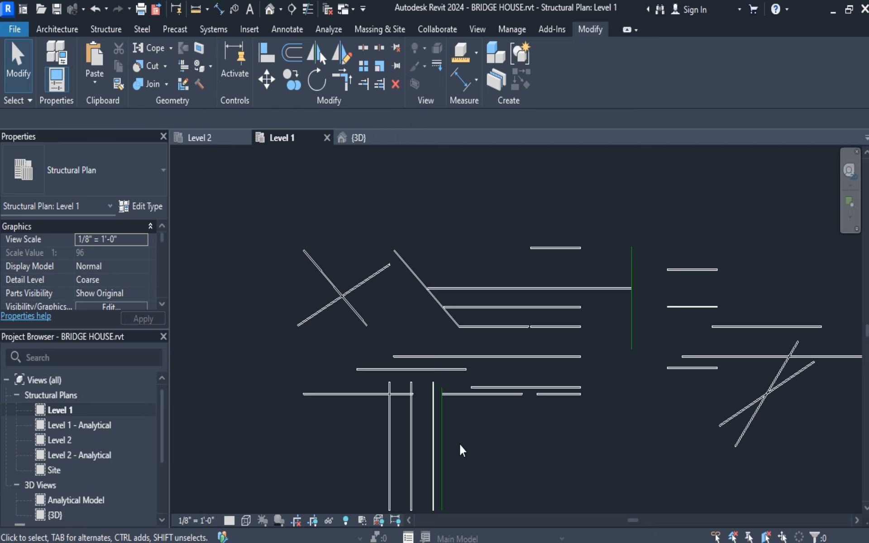
Mirror a copy of the topmost short wall upward with Mirror - Draw Axis, drawing a horizontal axis above the wall.
scroll(419, 345, "down", 2)
middle_click_drag(558, 326, 415, 337)
left_click(398, 285)
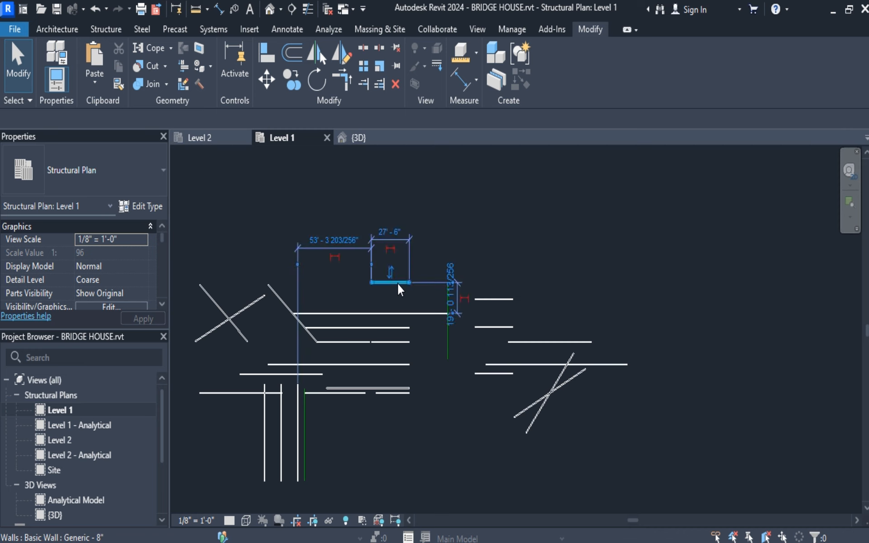
left_click(347, 53)
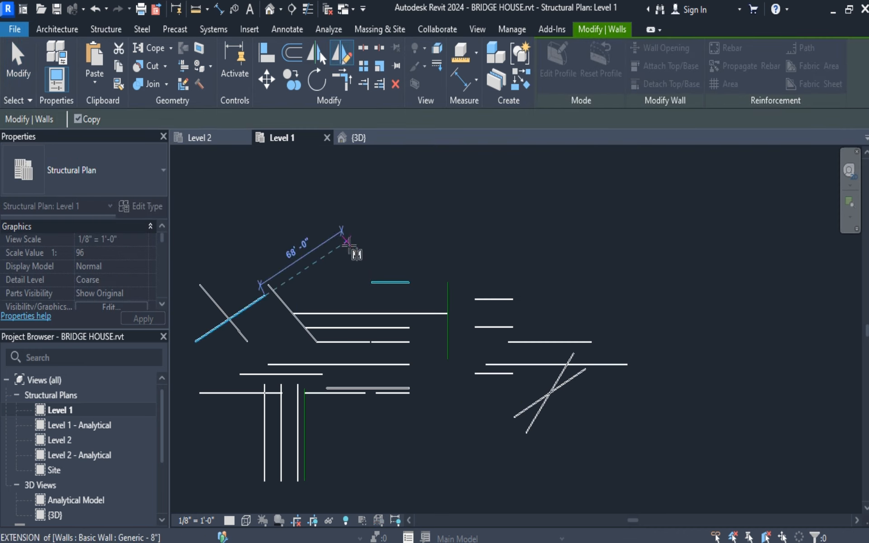
left_click(347, 243)
left_click(425, 242)
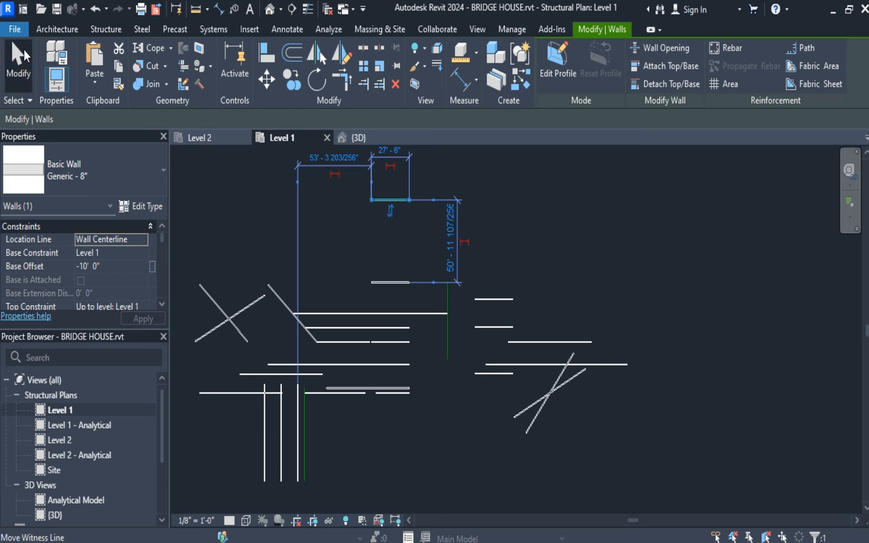
left_click(18, 63)
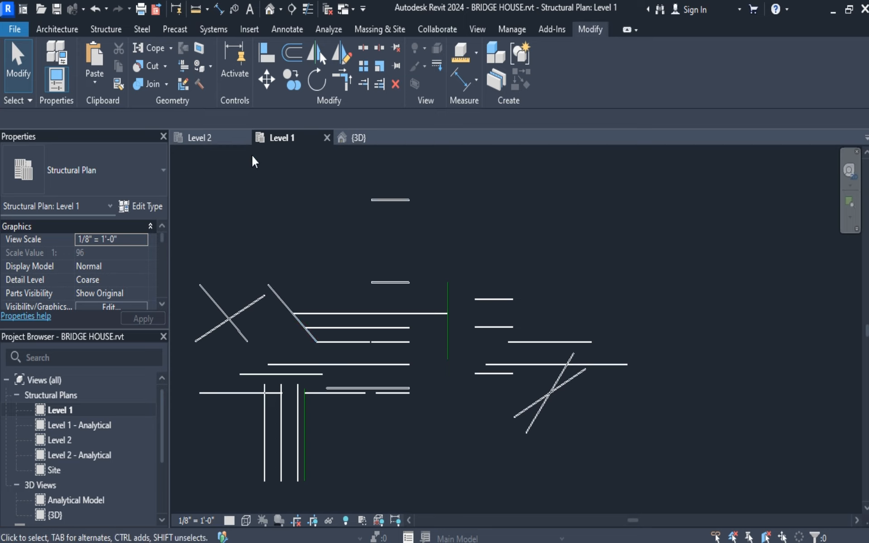
Split the uppermost short wall right of the vertical model line at 12' from its right end with Split Element.
left_click(490, 299)
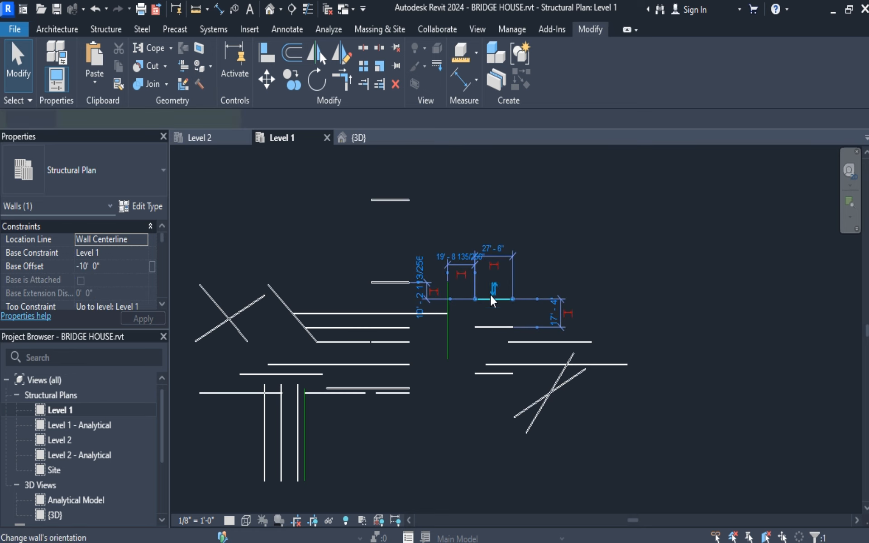
left_click(363, 48)
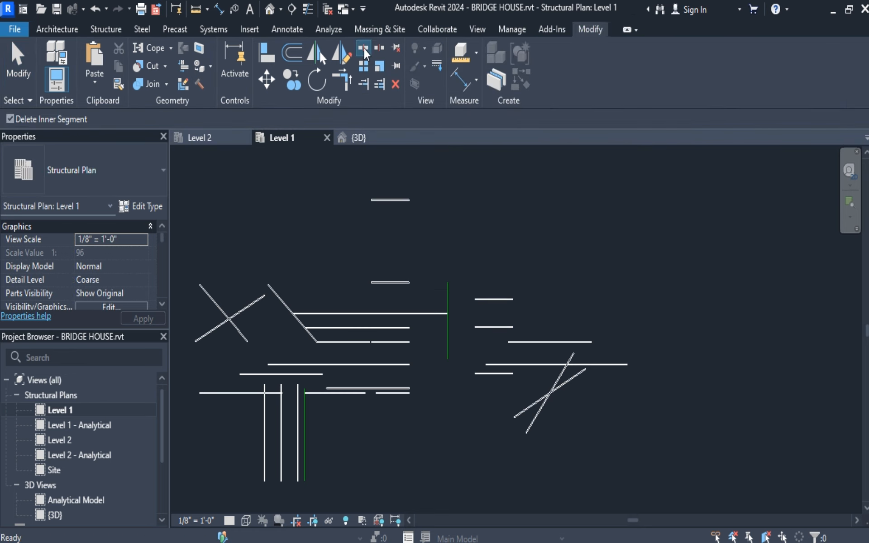
scroll(495, 299, "up", 6)
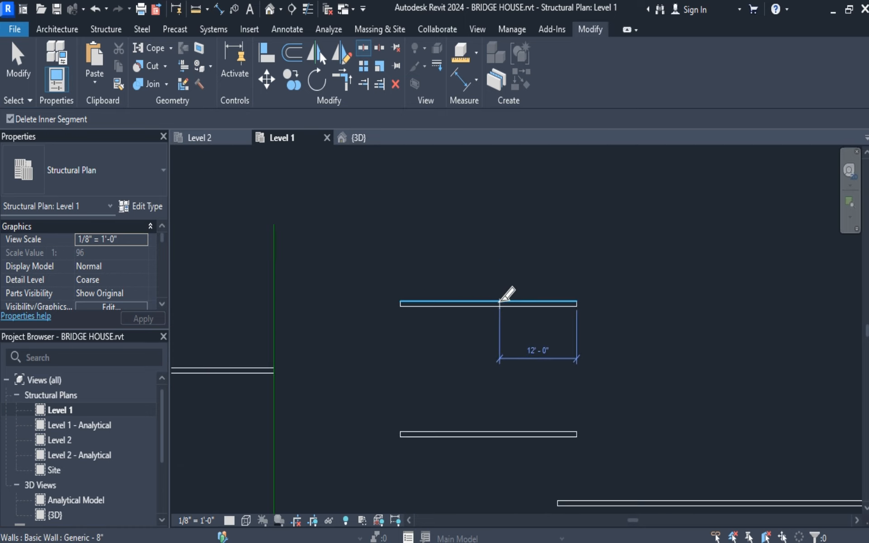
left_click(499, 303)
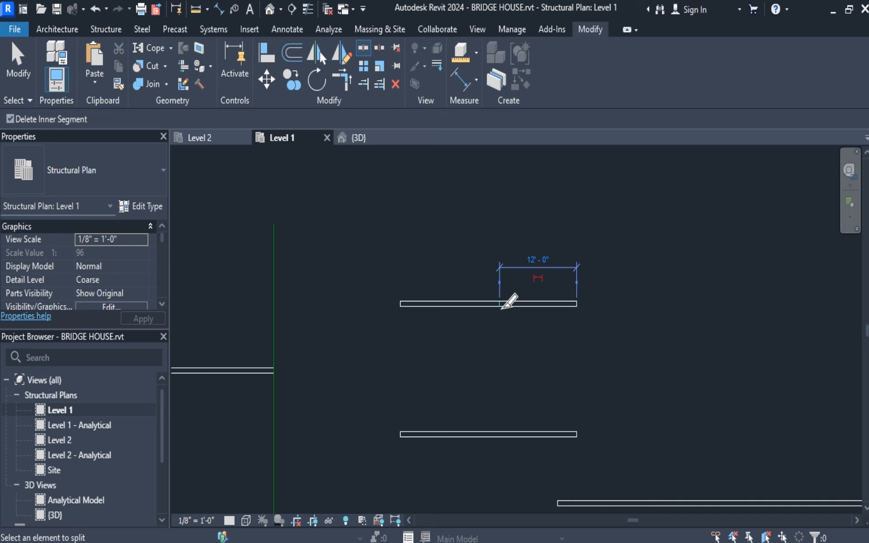
left_click(18, 61)
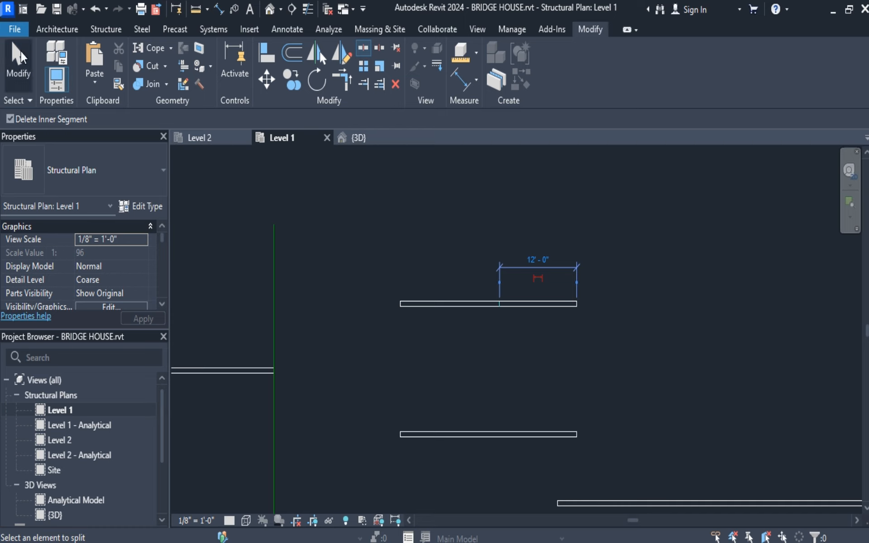
Move the split wall up and to the right, and swing the right piece's left end down to about 35° at about 12'-6" long.
left_click(505, 304)
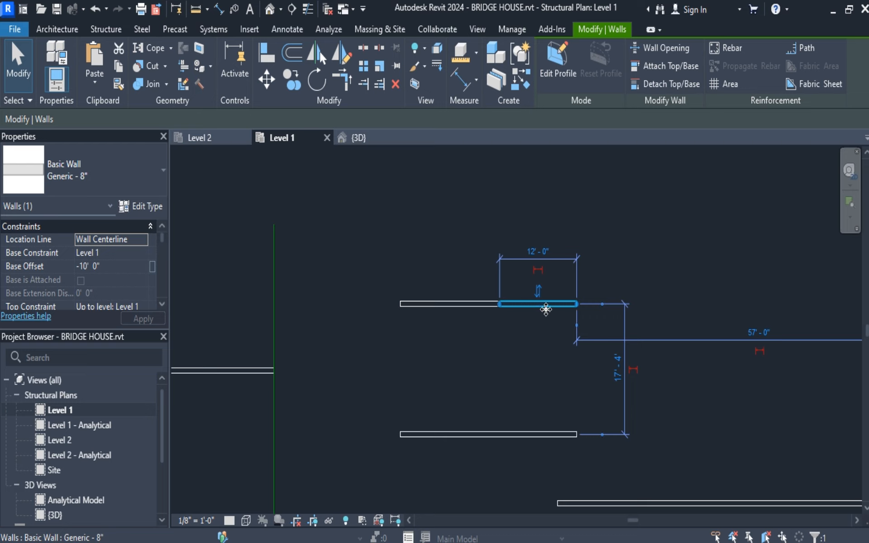
left_click_drag(545, 307, 634, 283)
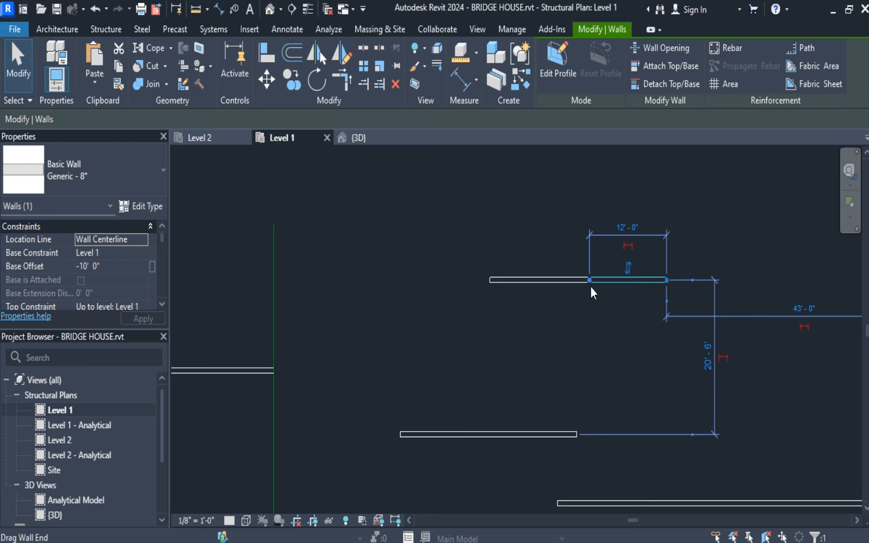
left_click_drag(589, 280, 601, 336)
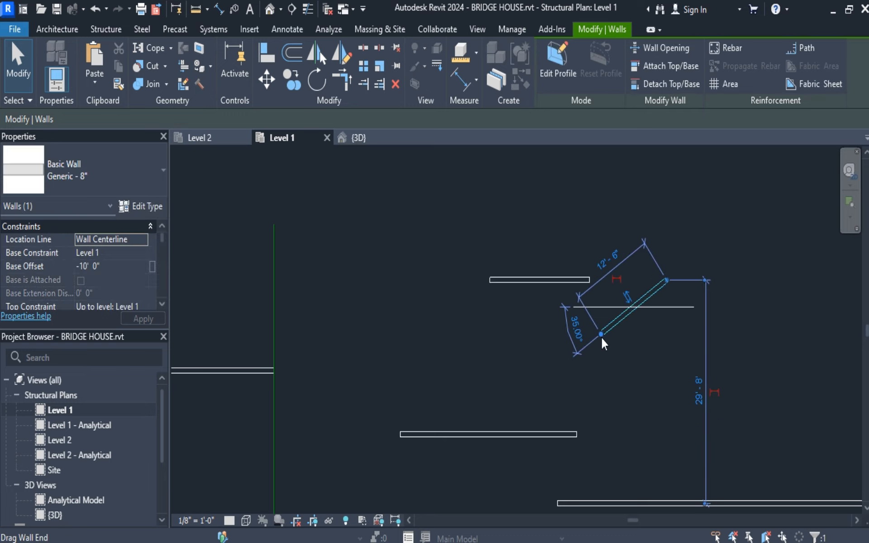
left_click(535, 328)
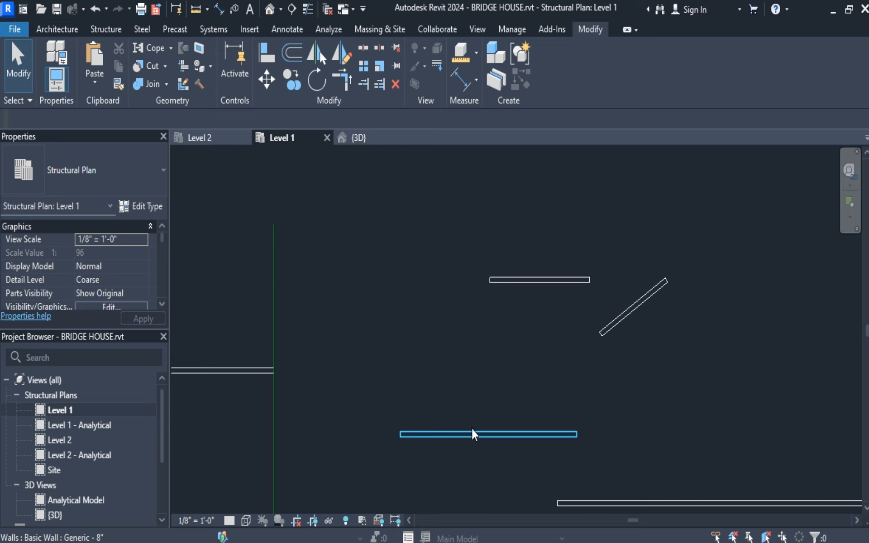
Split the short wall below near its middle using Split with Gap and a 1' 0" joint gap.
left_click(379, 48)
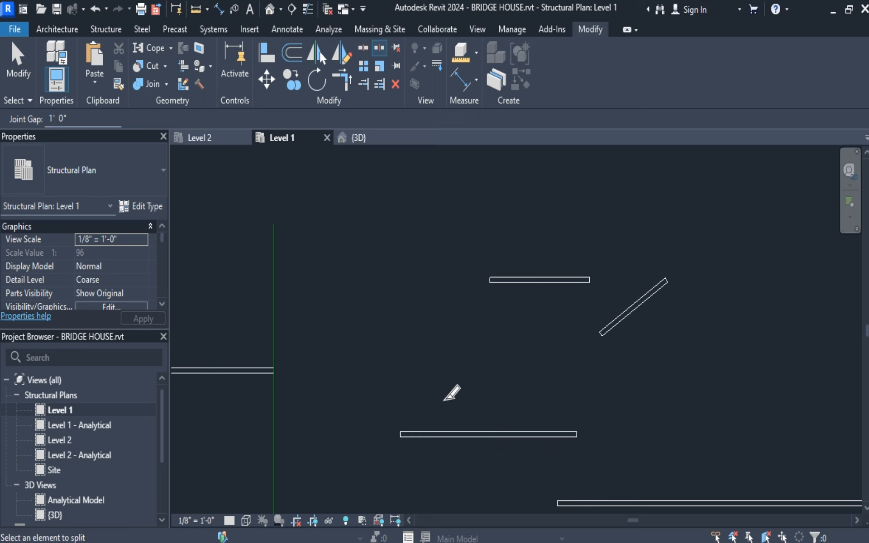
left_click(494, 434)
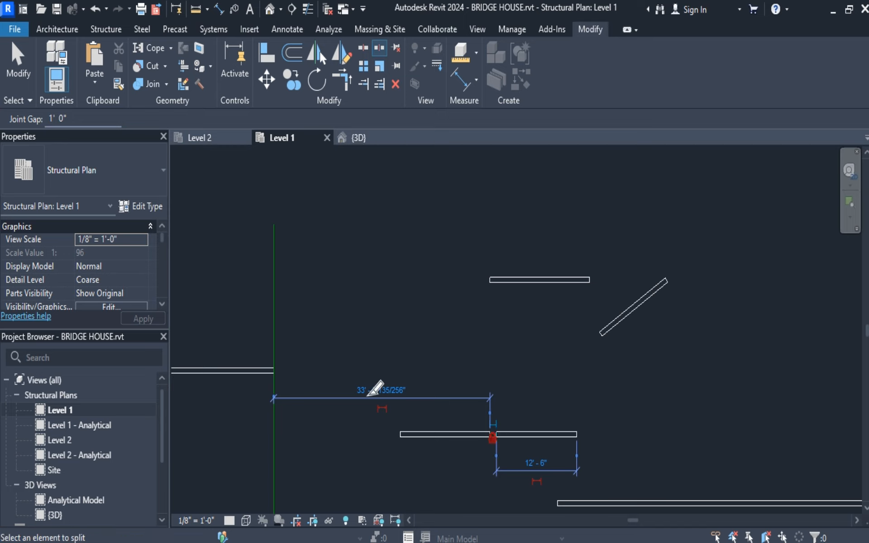
key("Escape")
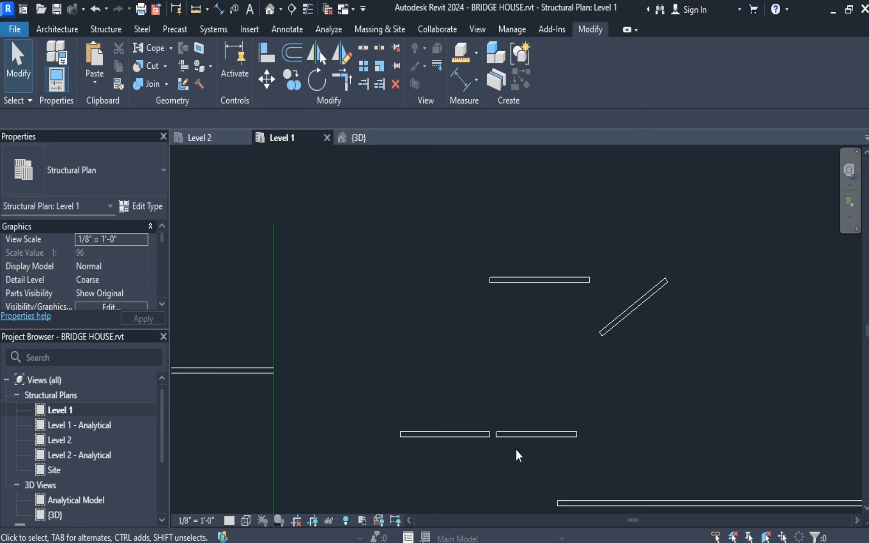
Pin the right-hand piece of the gap-split wall in place and unpin it again.
scroll(521, 437, "up", 3)
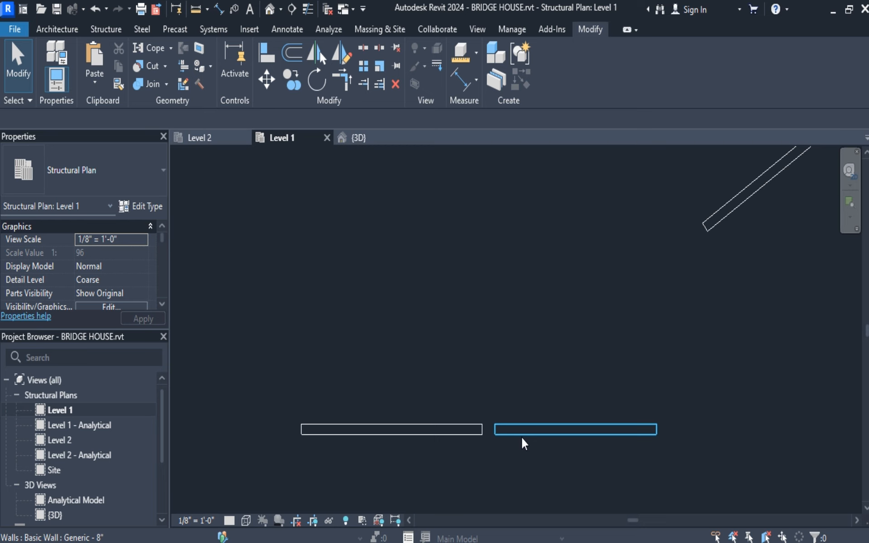
left_click(522, 438)
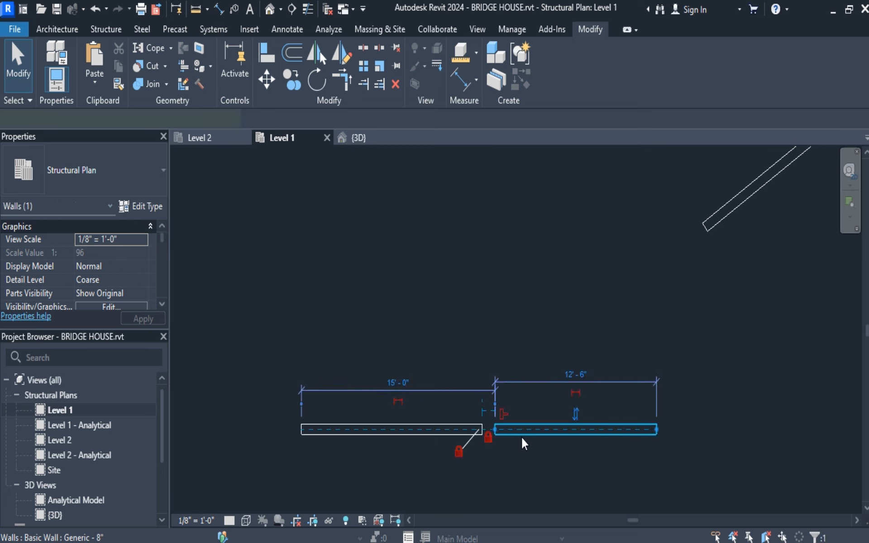
left_click(398, 65)
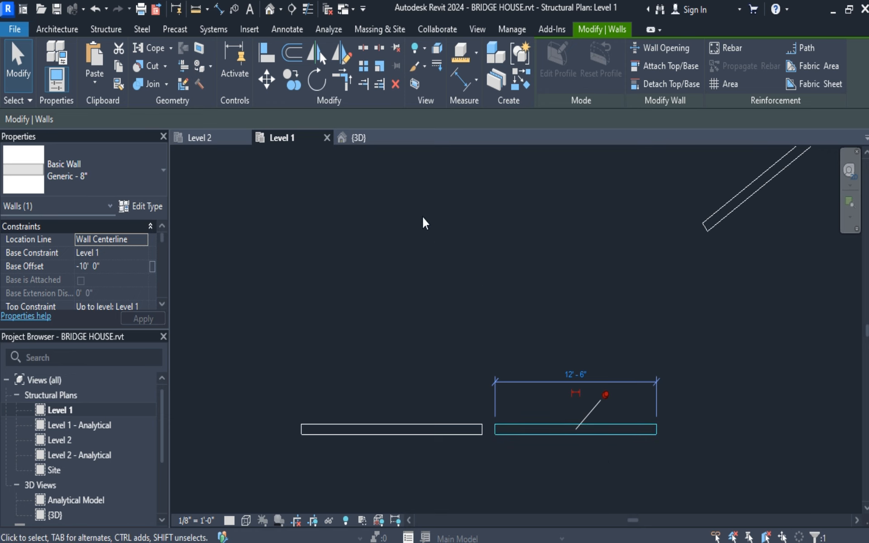
left_click(396, 45)
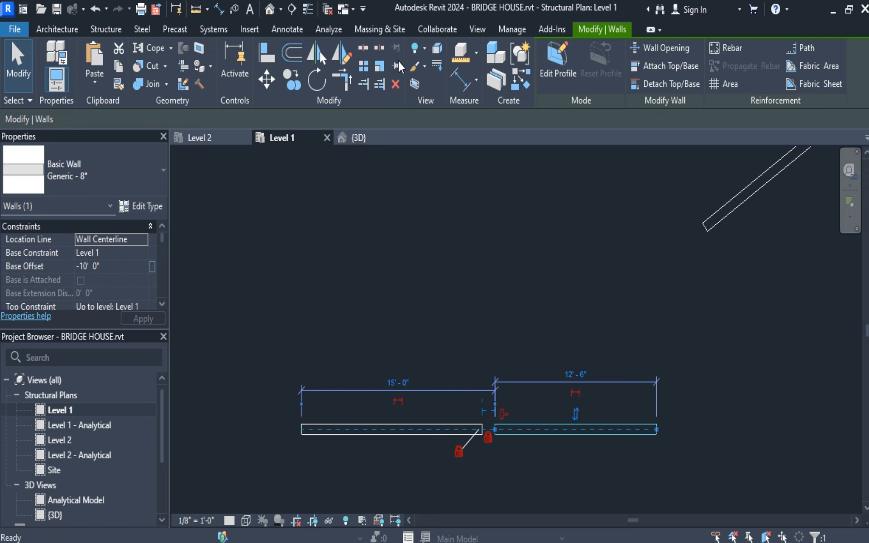
Move the right-hand piece of the gap-split wall up and about 7' to the right, and delete both wall pieces.
left_click_drag(582, 427, 671, 371)
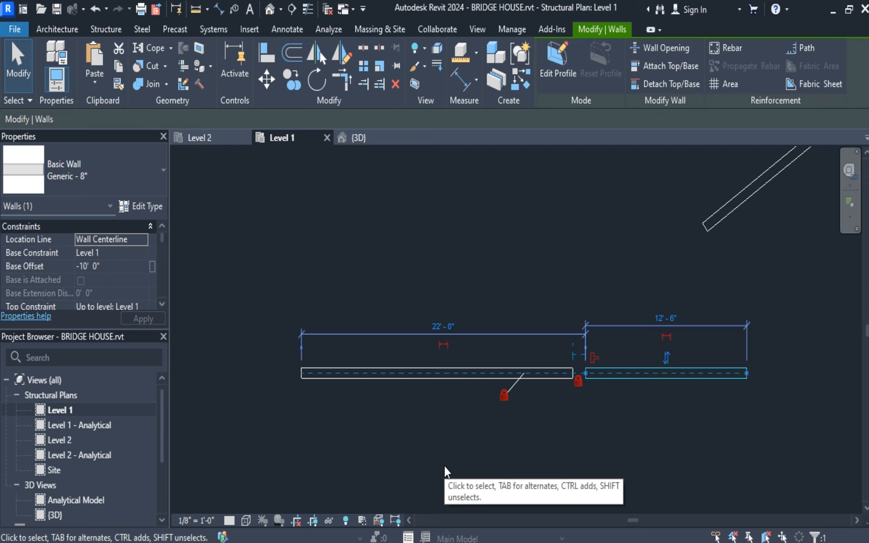
left_click(395, 83)
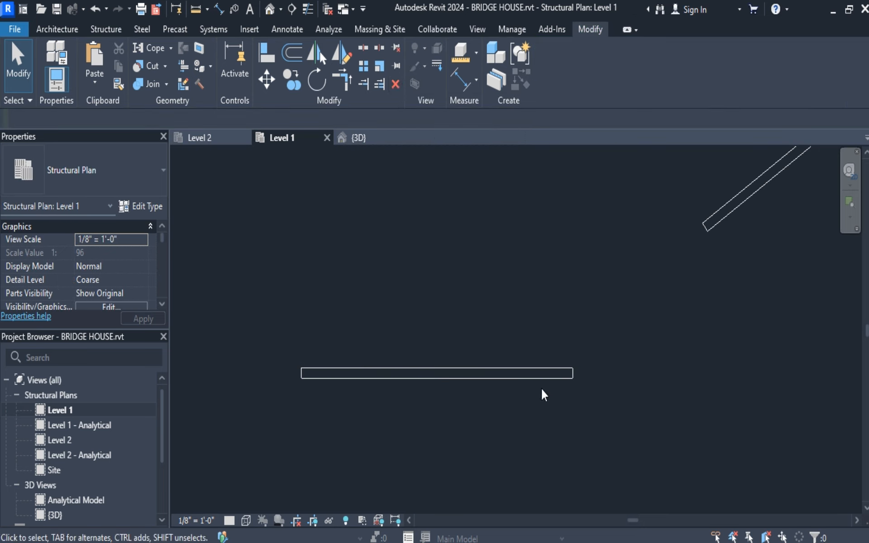
left_click(503, 370)
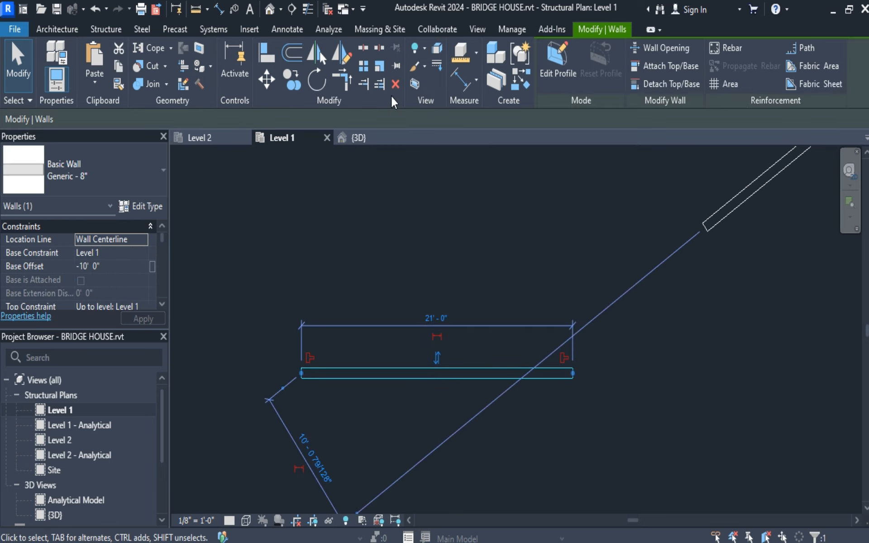
left_click(396, 83)
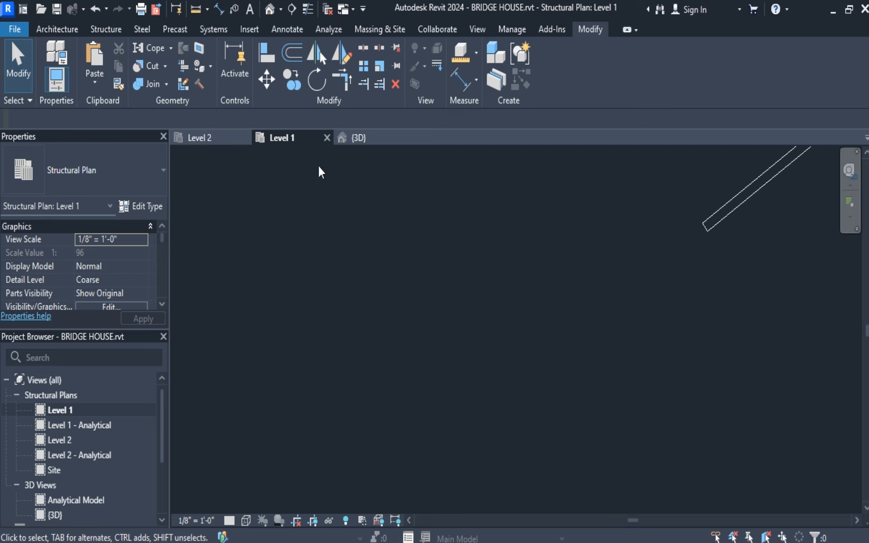
left_click(362, 67)
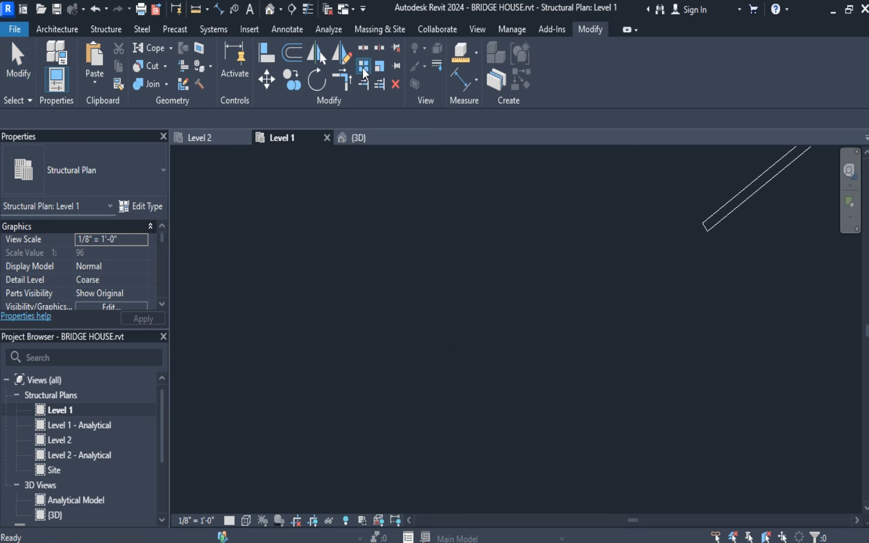
scroll(404, 227, "down", 5)
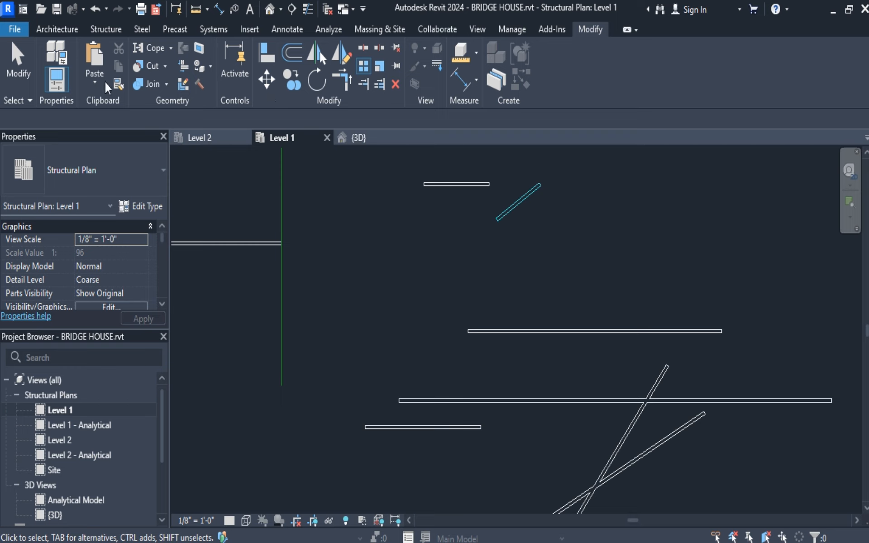
key("Escape")
Array the angled wall linearly toward the lower right with 6 grouped members, using Move To Last.
left_click(516, 206)
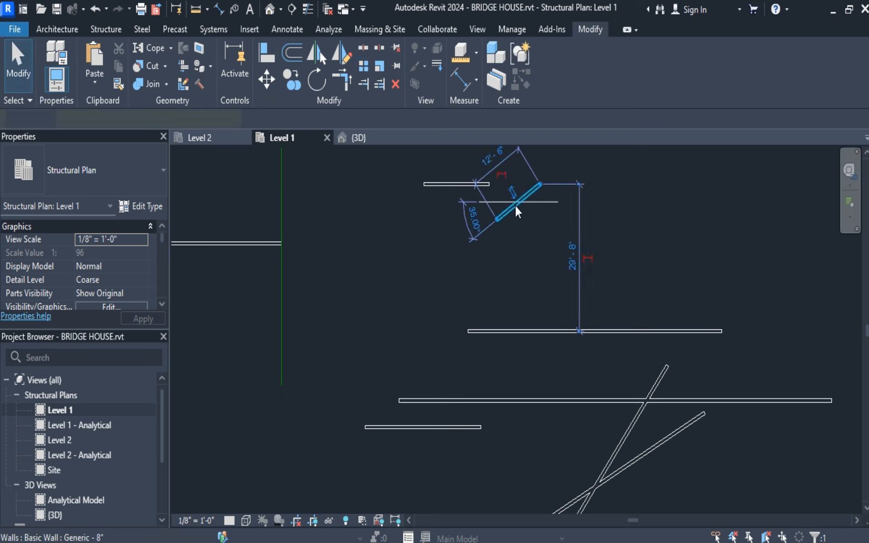
left_click(363, 64)
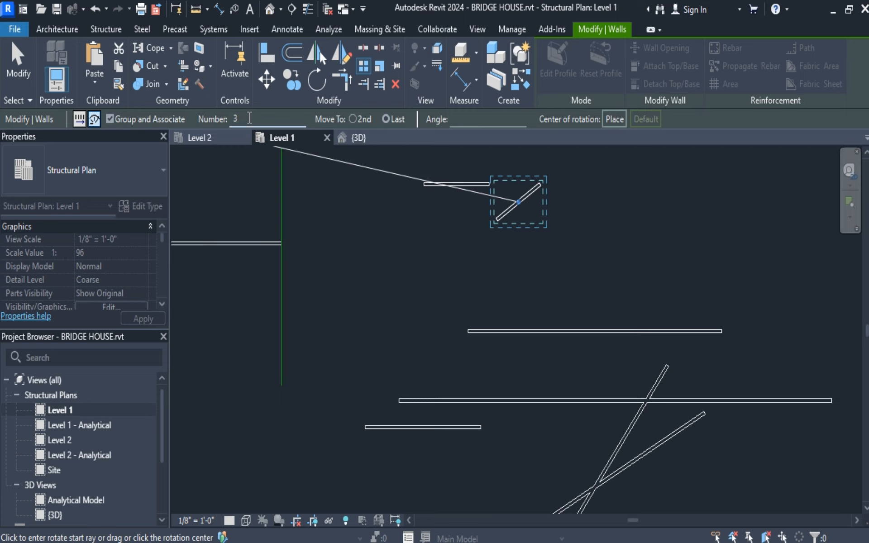
left_click_drag(248, 120, 227, 119)
type("6")
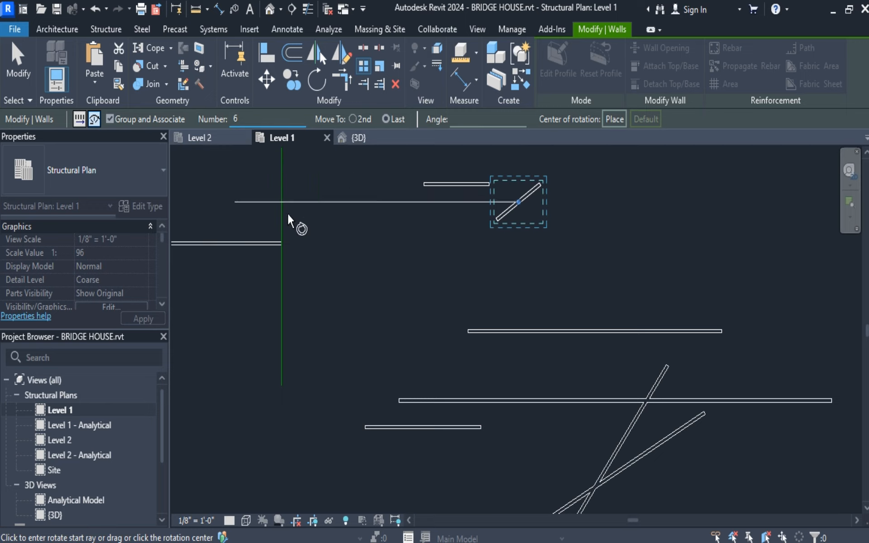
left_click(79, 119)
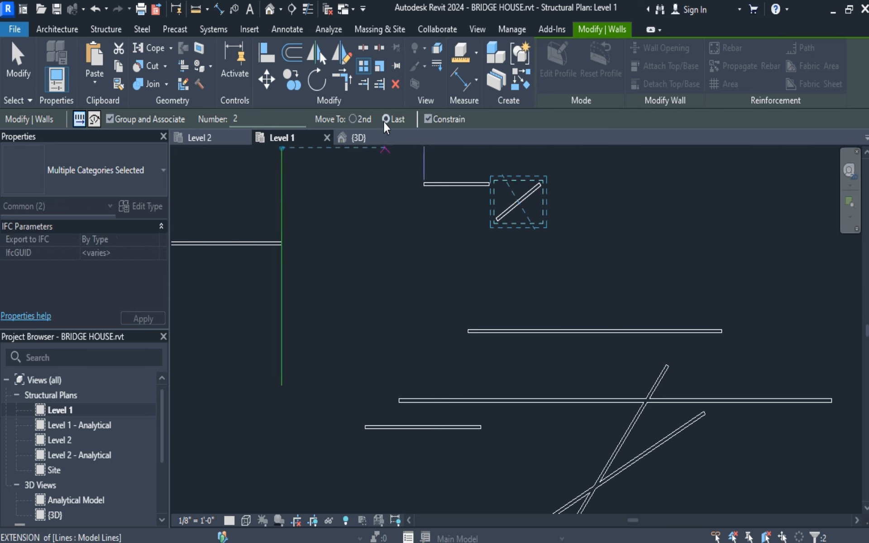
left_click(353, 118)
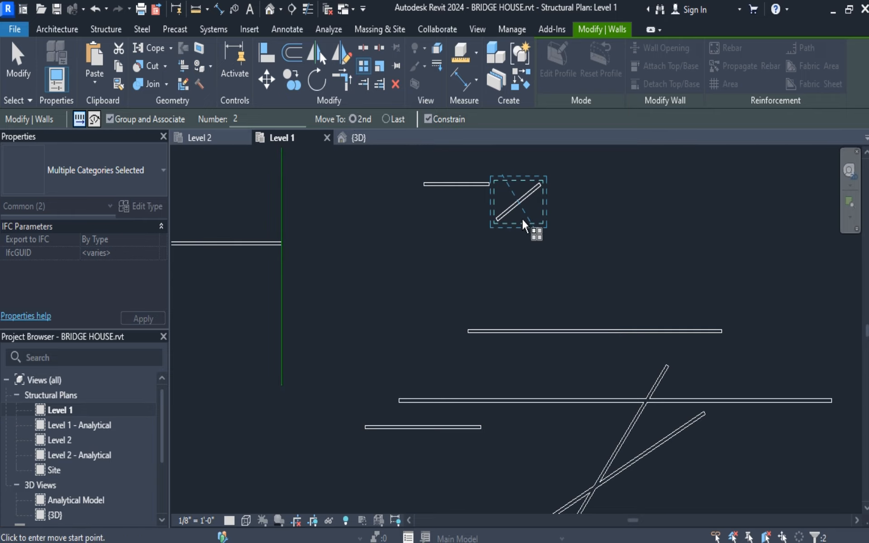
left_click_drag(254, 117, 229, 118)
type("6")
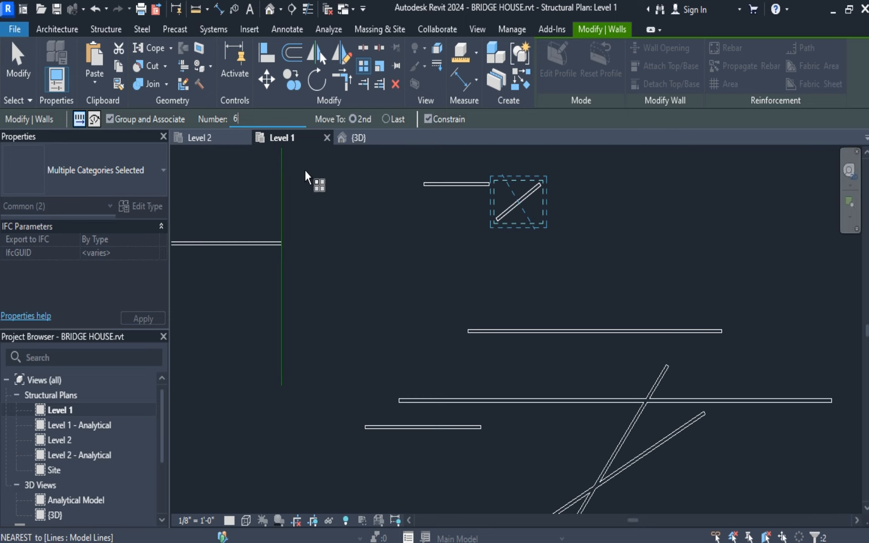
left_click(387, 120)
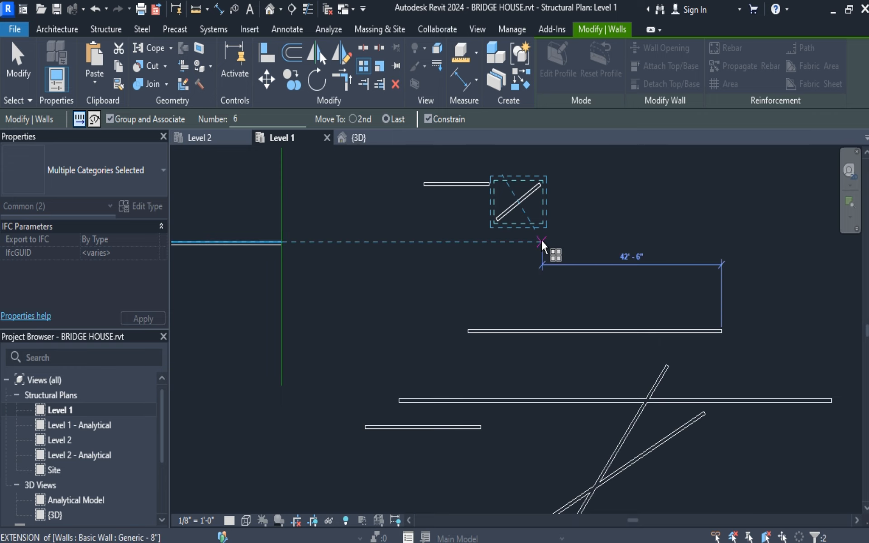
left_click(547, 246)
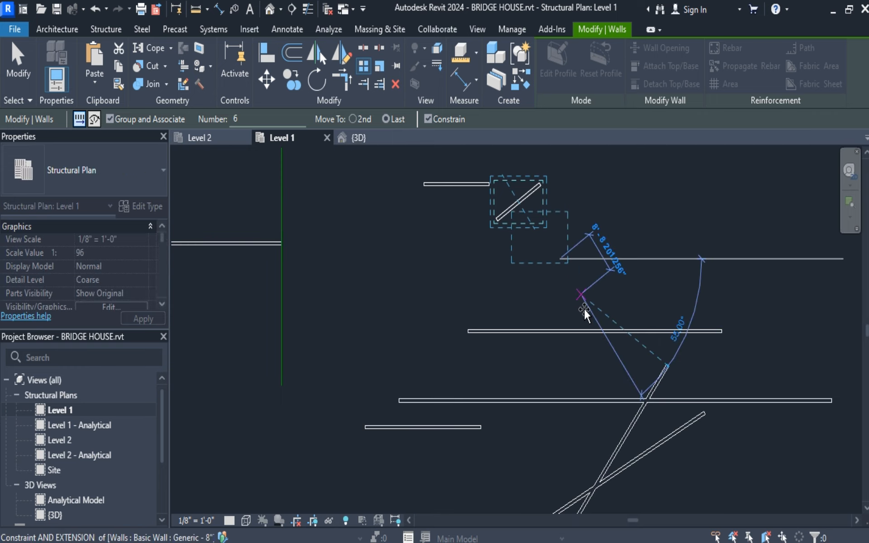
left_click(652, 359)
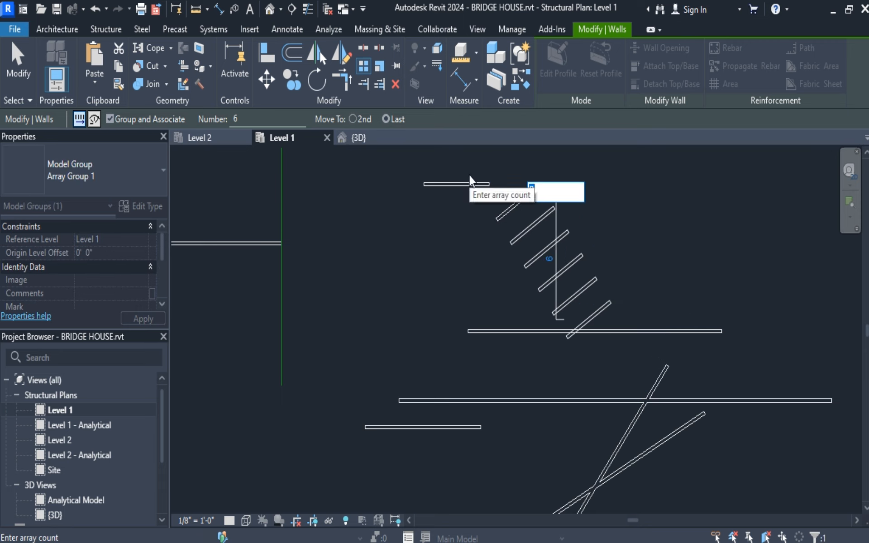
Set the angled wall array's member count to 7.
type("7")
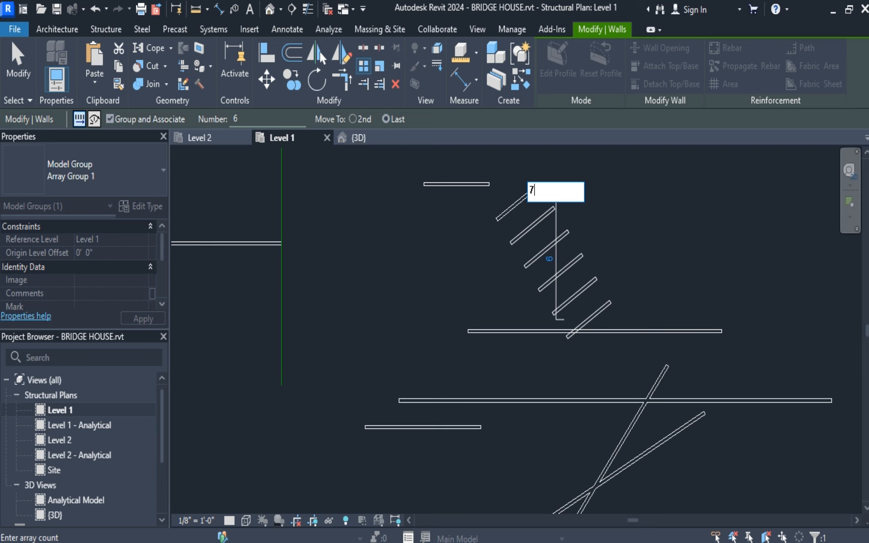
key("Return")
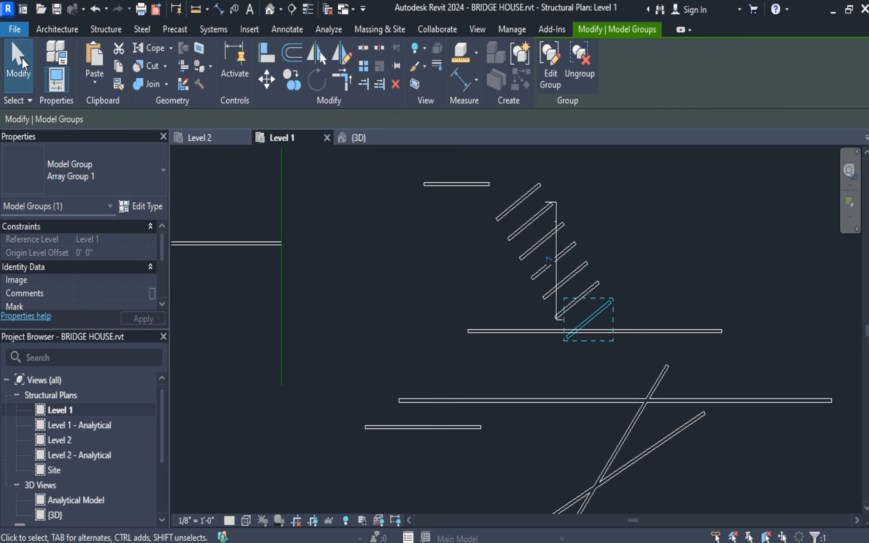
key("Escape")
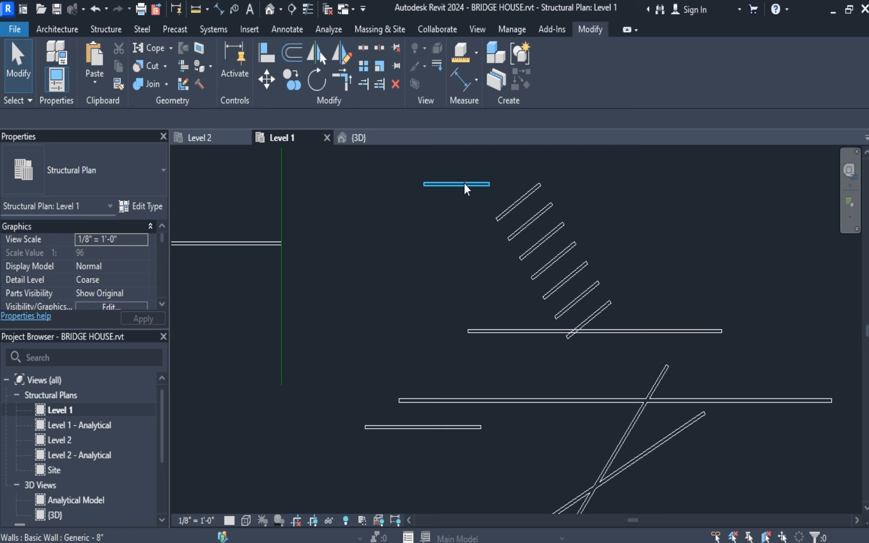
Open the topmost array wall's group for editing, start the Remove option, and finish the group edit.
left_click(514, 209)
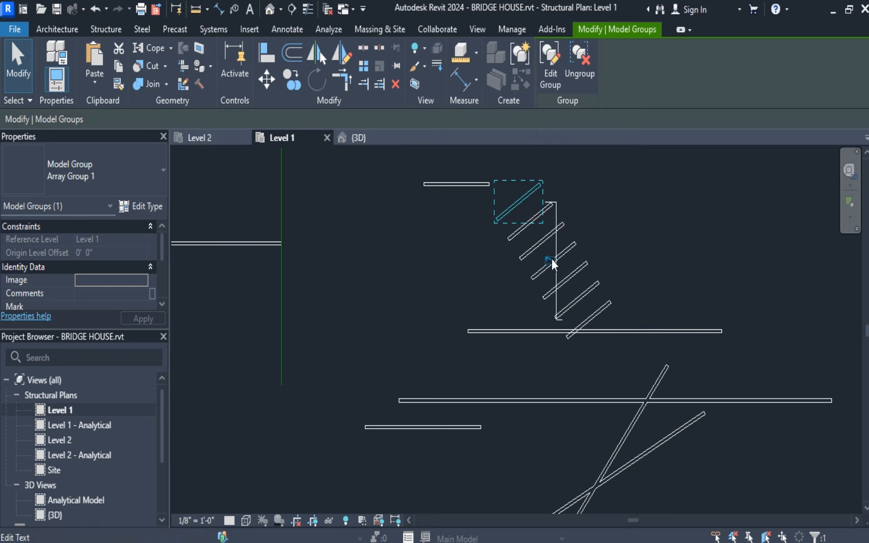
left_click(550, 56)
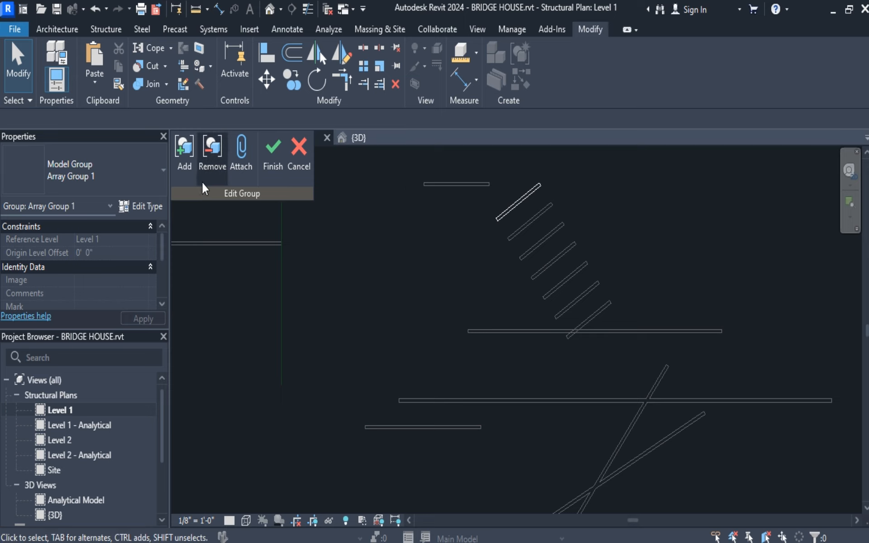
left_click(213, 154)
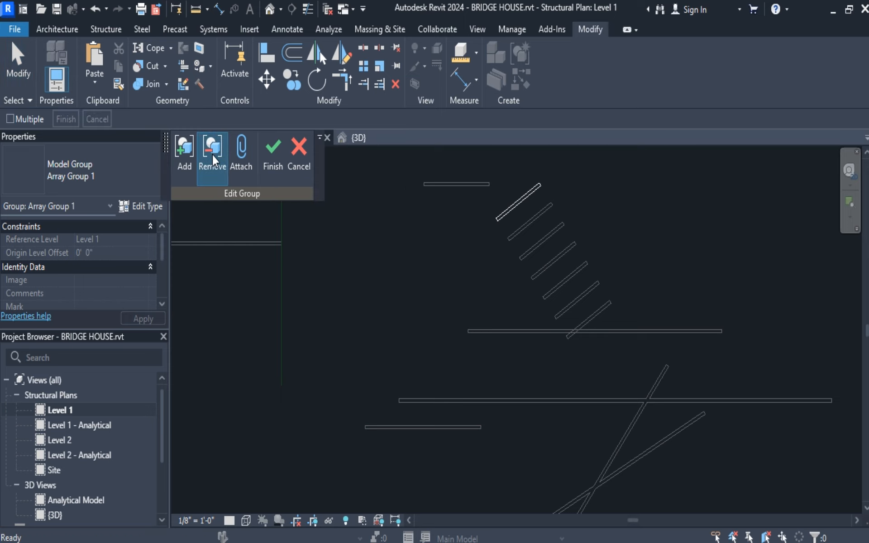
left_click(273, 154)
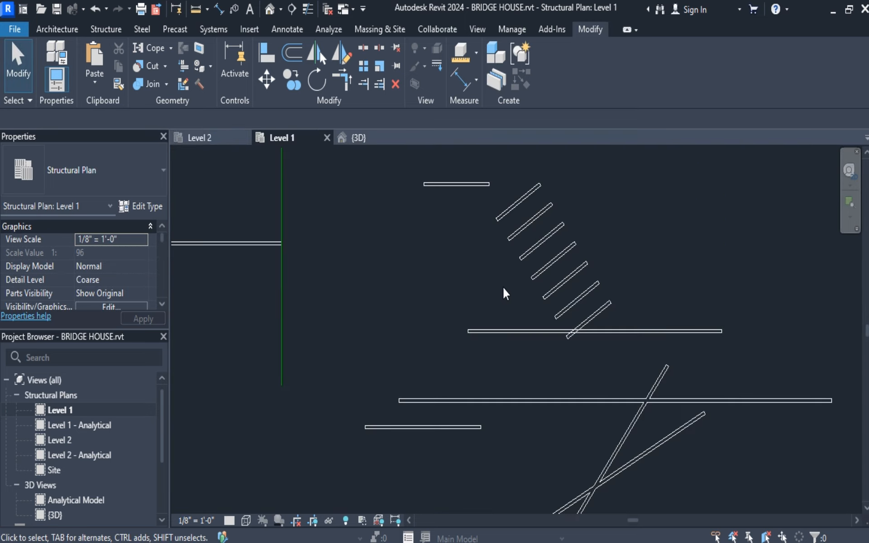
Ungroup the topmost wall of the array and flip its orientation.
left_click(509, 213)
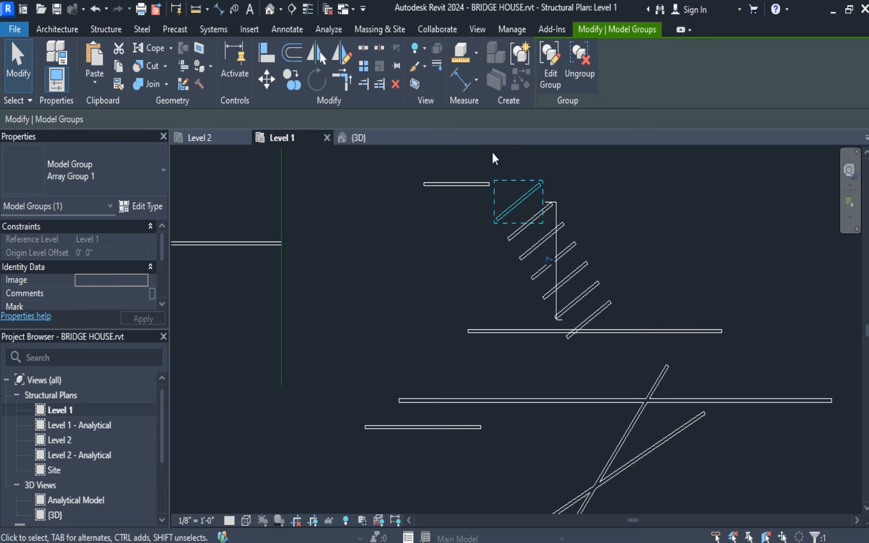
left_click(580, 61)
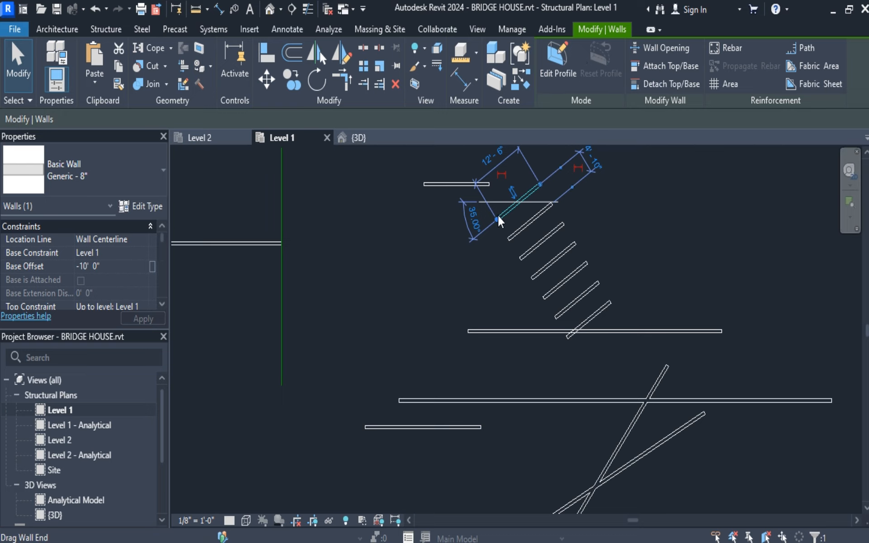
left_click(515, 194)
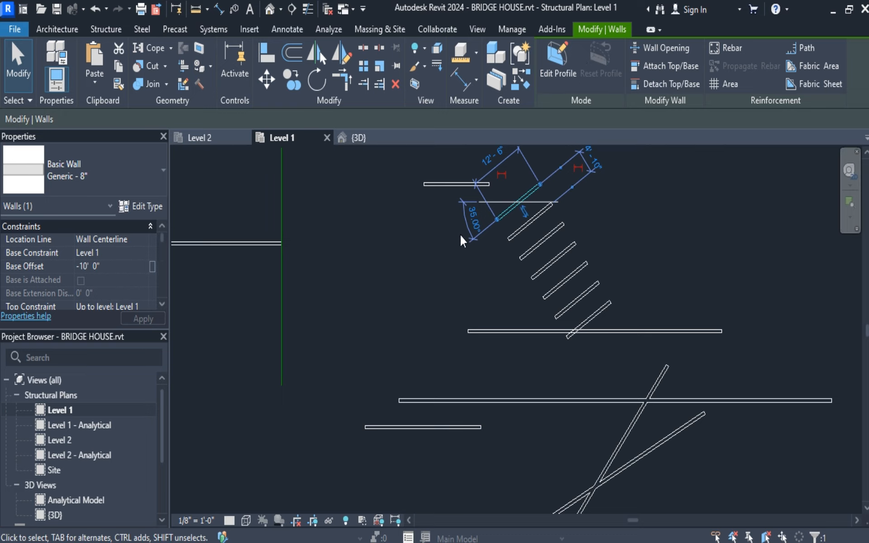
Move the ungrouped angled wall about 24'-6" horizontally to the left, against the short horizontal wall.
left_click(267, 80)
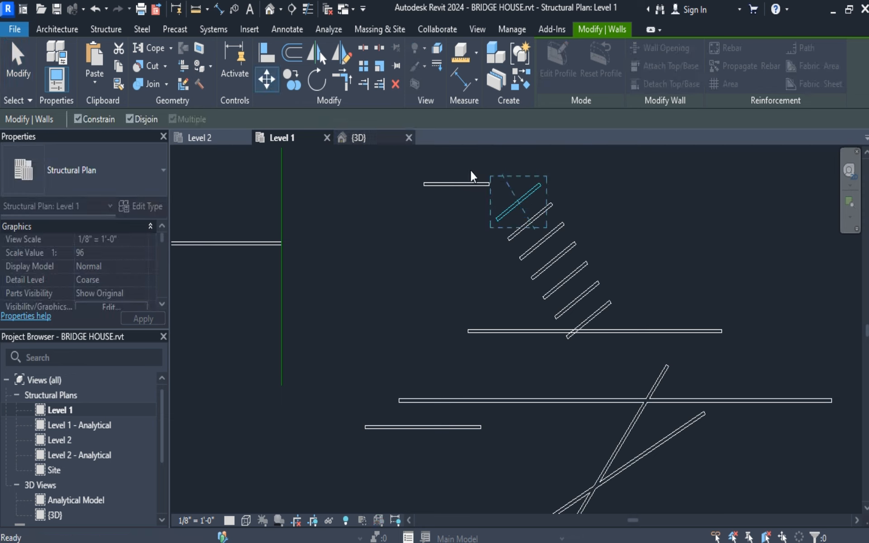
left_click(518, 197)
left_click(415, 251)
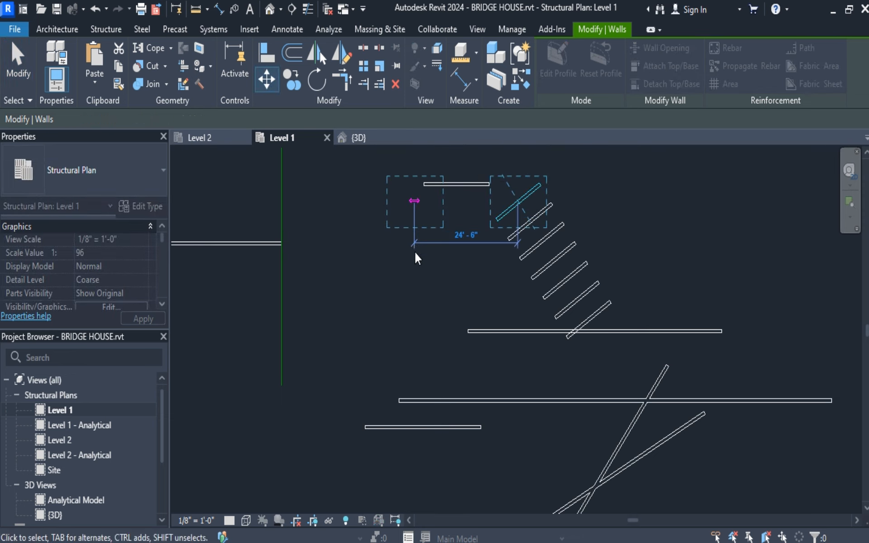
key("Escape")
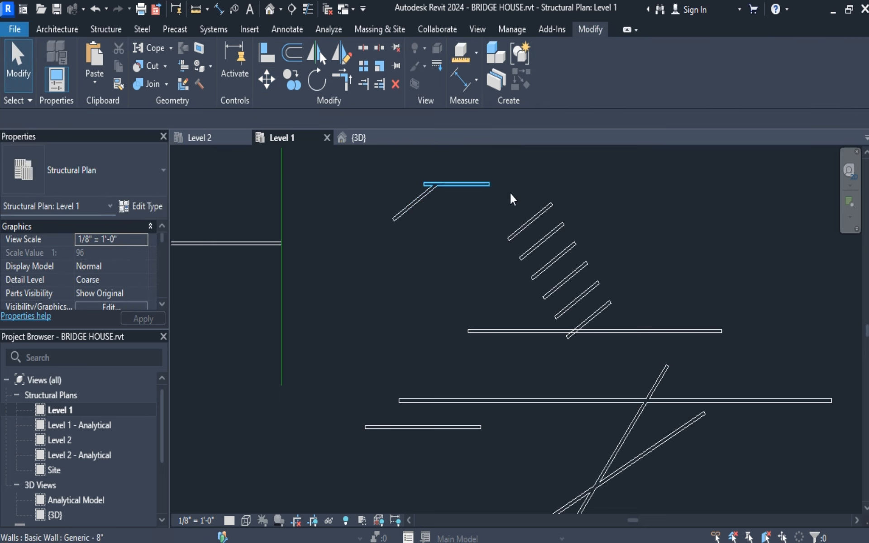
Move the uppermost remaining array wall horizontally to the right, clear of the other angled walls.
left_click(547, 212)
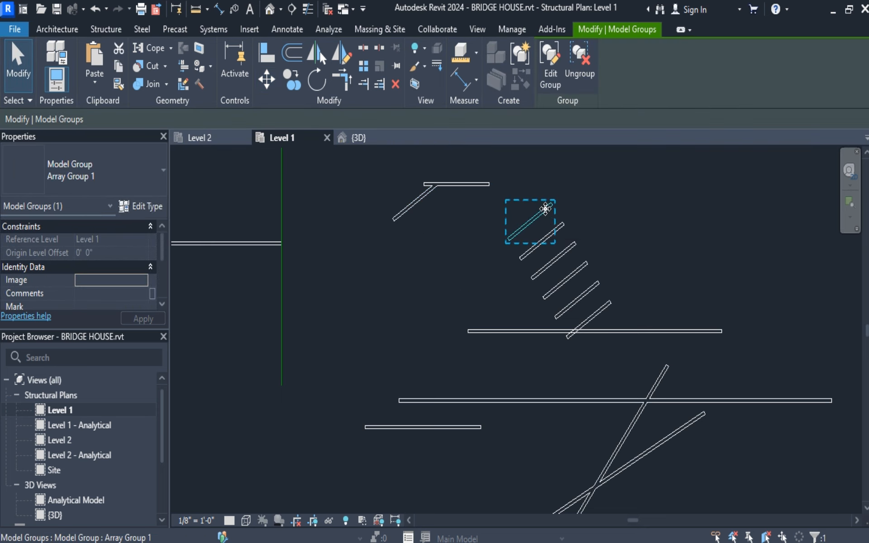
left_click(266, 79)
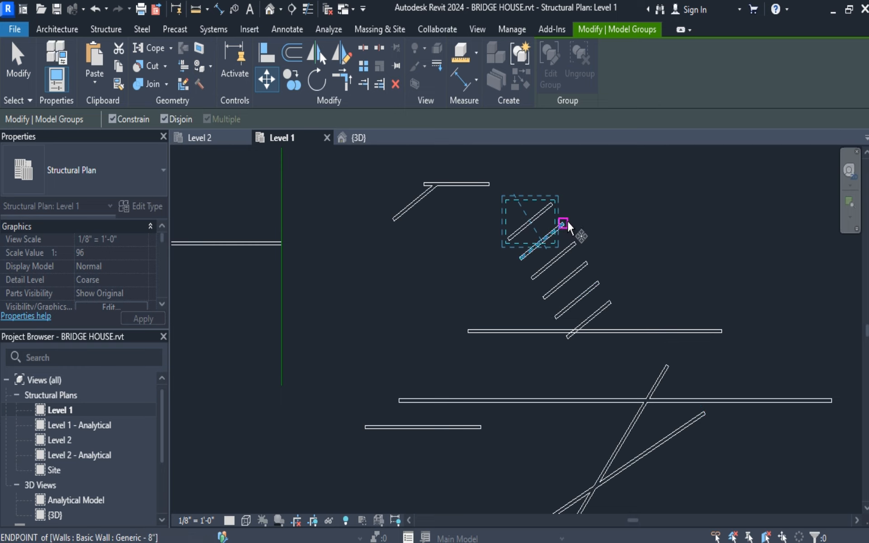
left_click(580, 224)
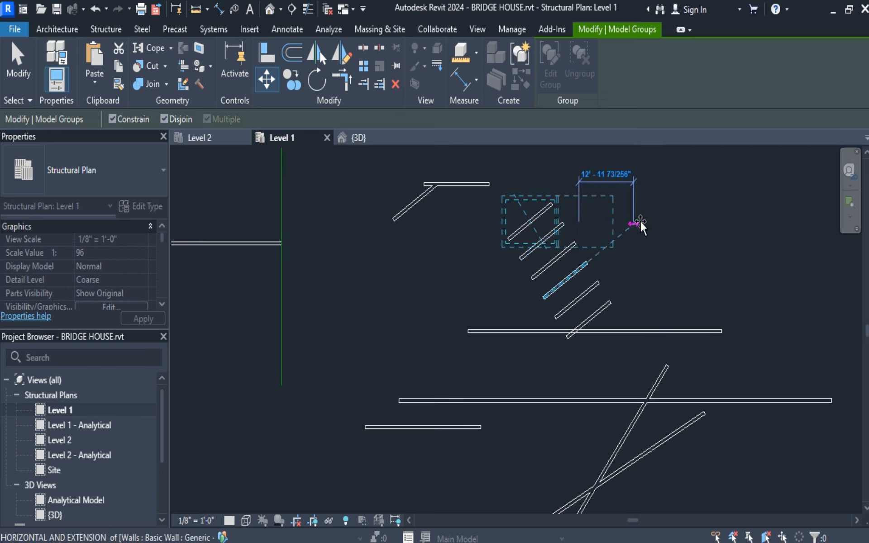
left_click(670, 222)
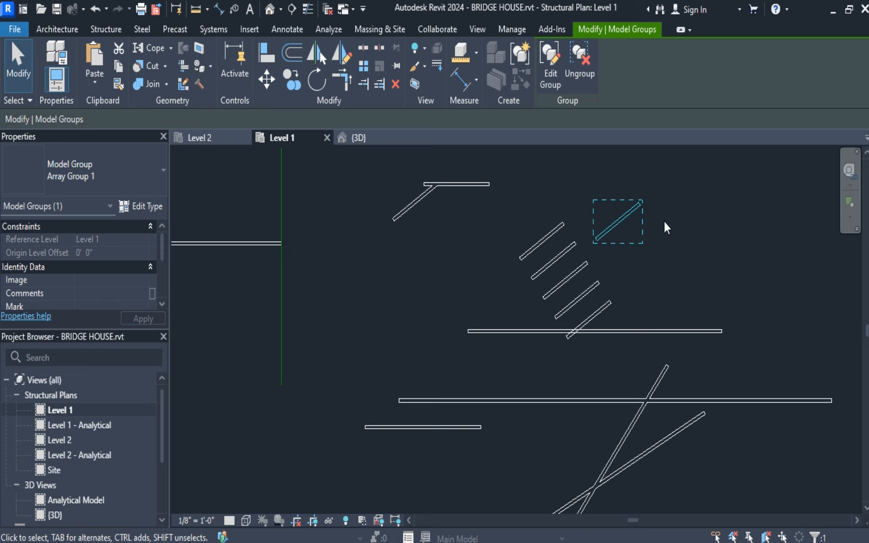
left_click(14, 73)
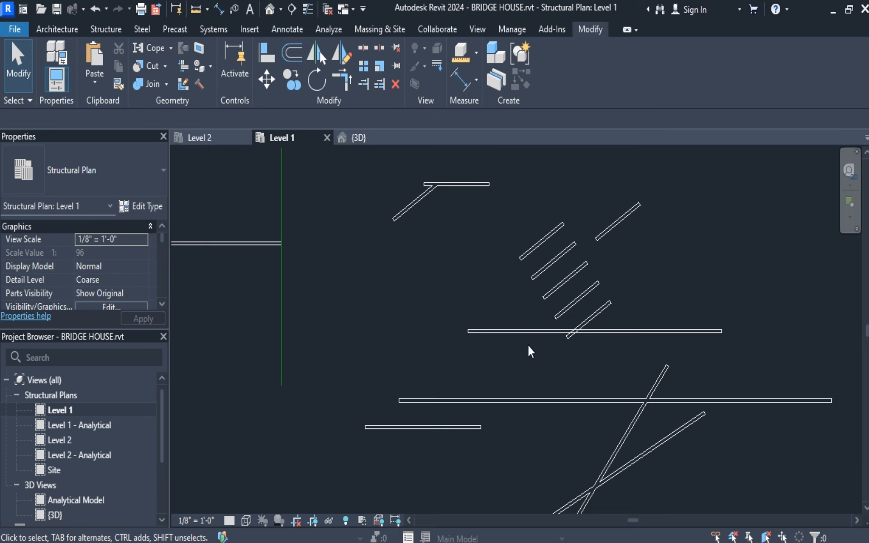
Radially array the lower of the two short upper walls about its midpoint, entering 5 members and angle 45, then picking start and end rays.
scroll(573, 389, "down", 3)
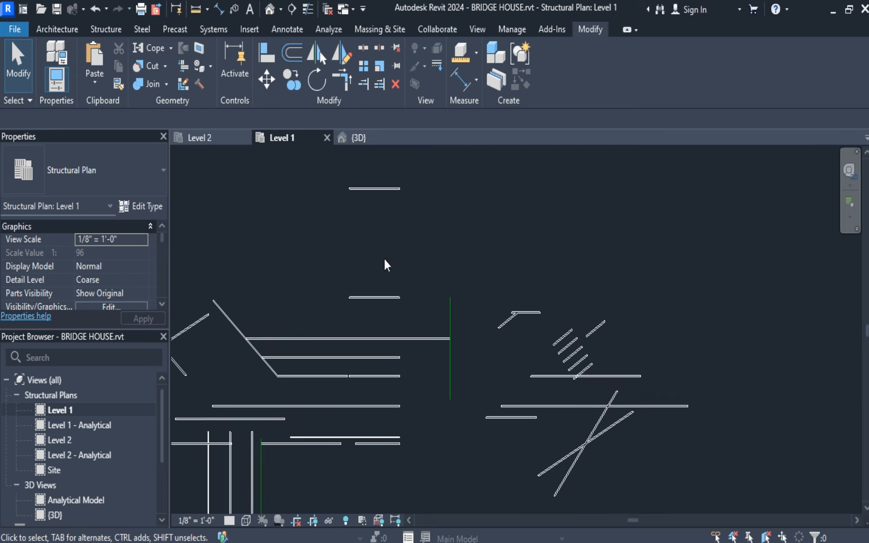
left_click(365, 297)
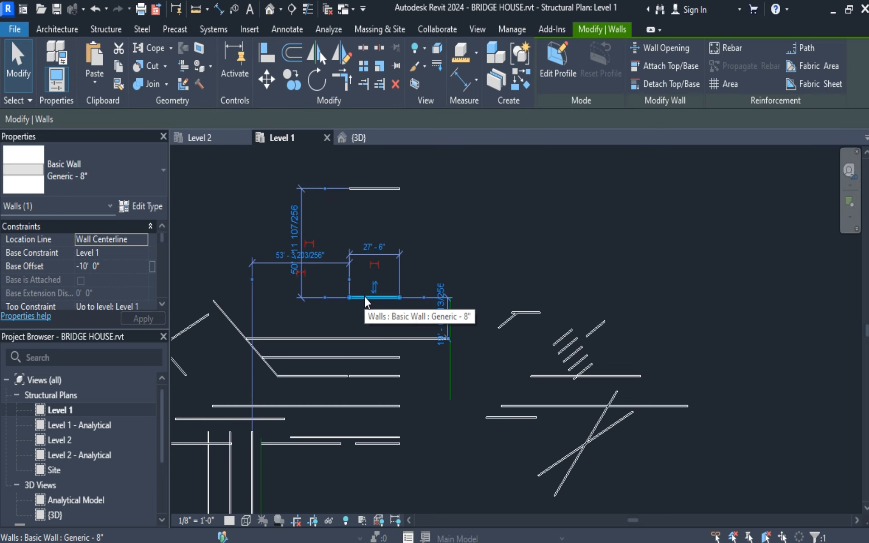
left_click(363, 66)
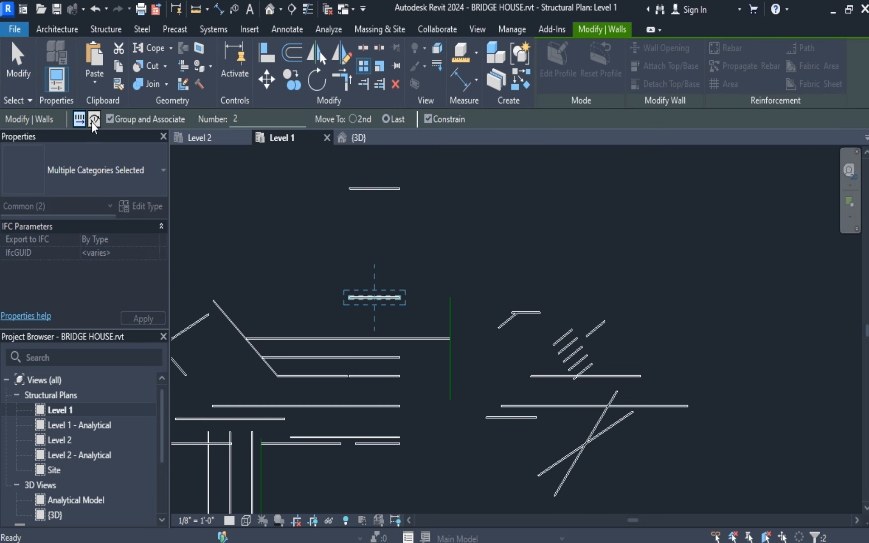
left_click(94, 121)
left_click_drag(250, 120, 226, 119)
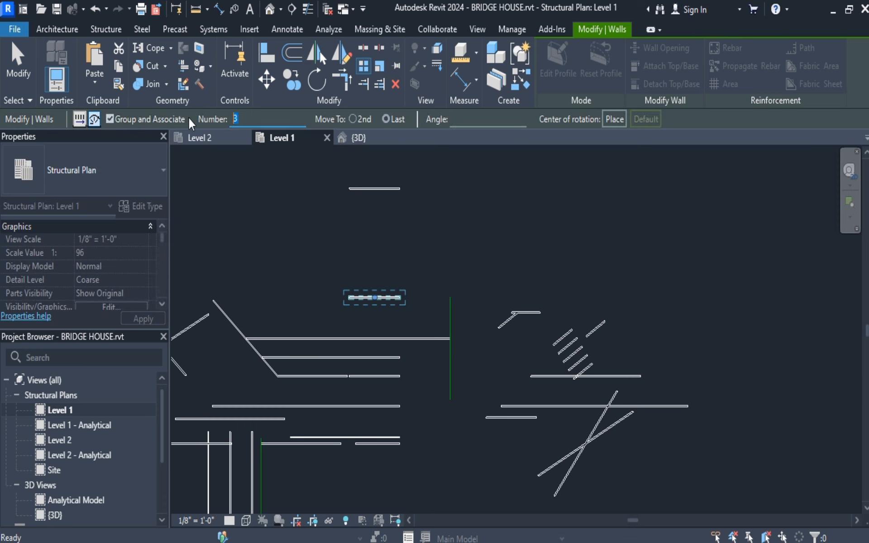
type("5")
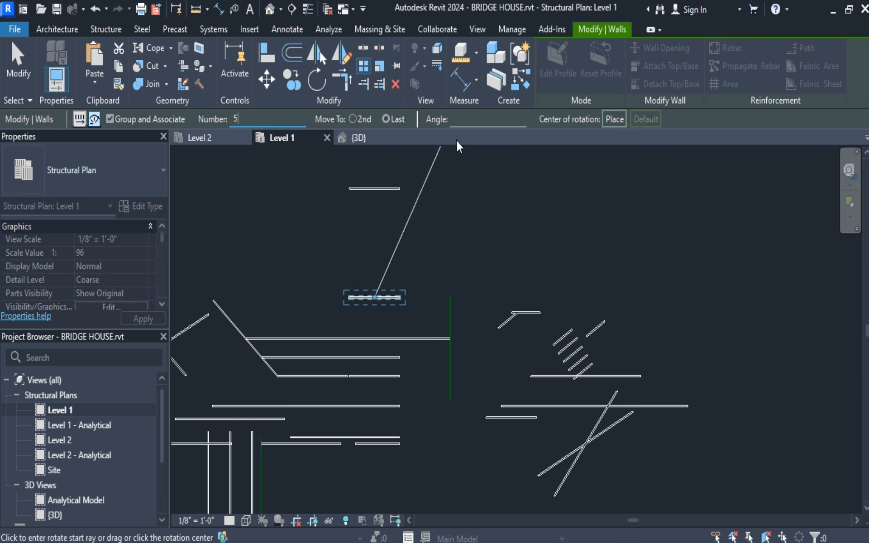
left_click(463, 119)
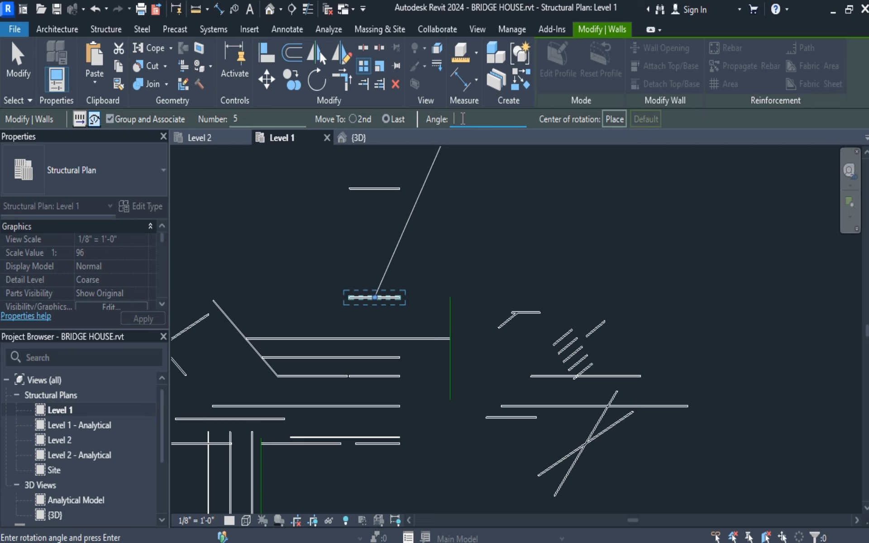
type("45")
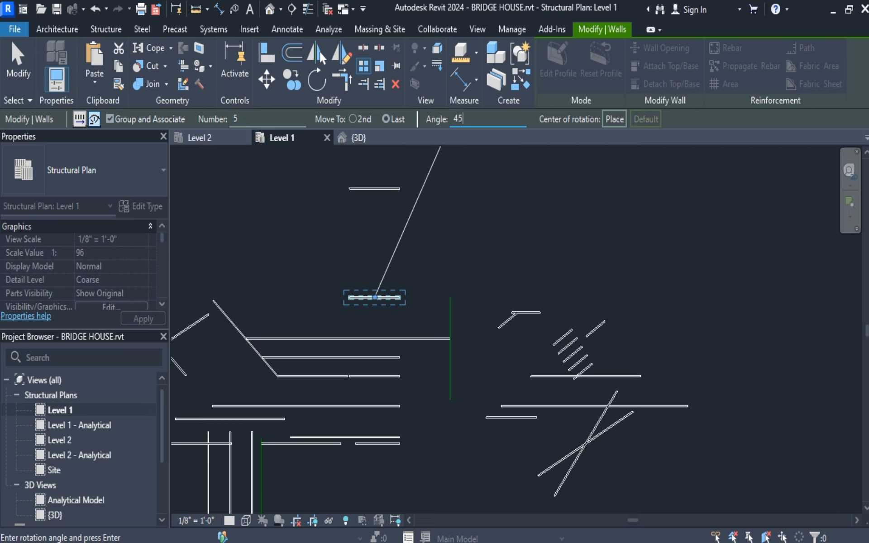
left_click(375, 283)
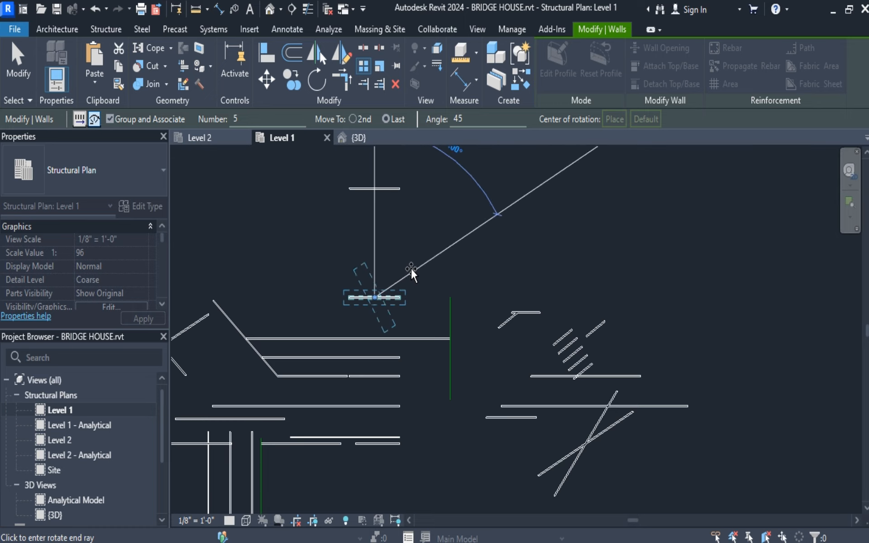
left_click(402, 257)
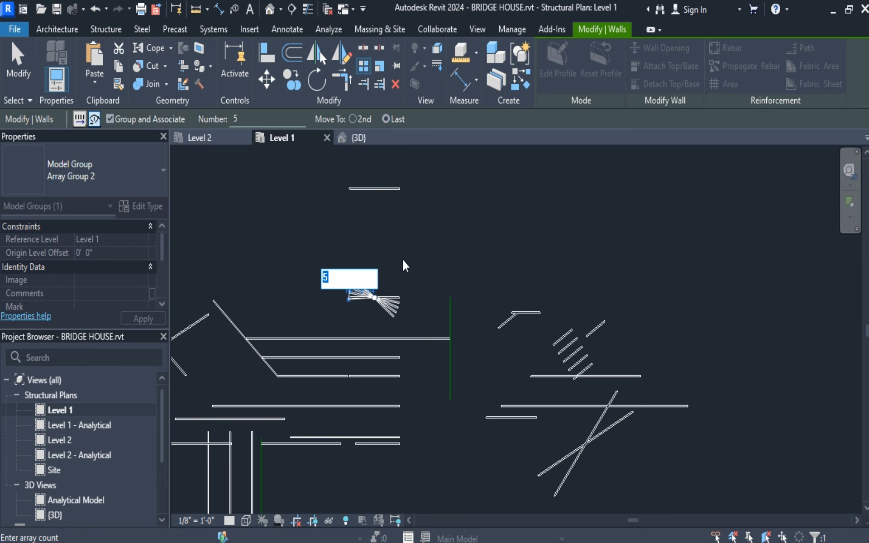
Set the radial wall array's member count to 7 and deselect the array.
type("7")
key("Return")
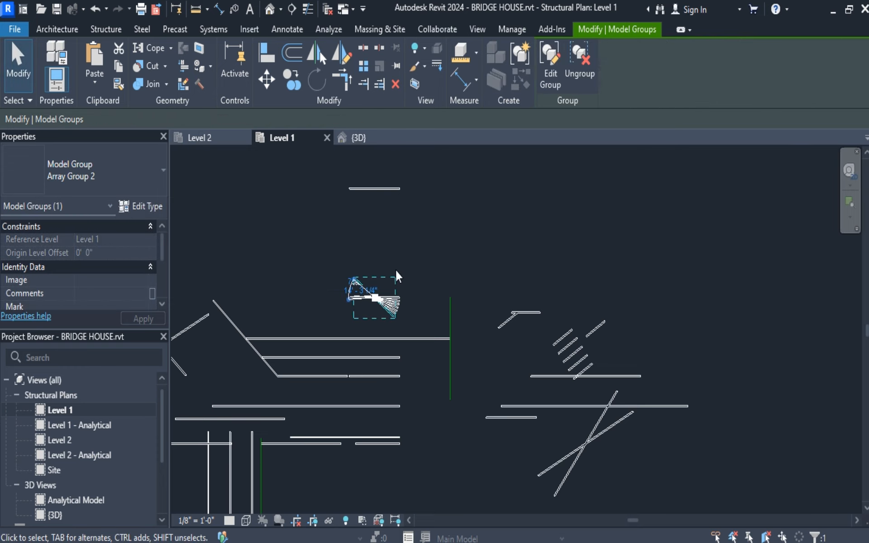
scroll(373, 306, "up", 5)
scroll(373, 299, "up", 2)
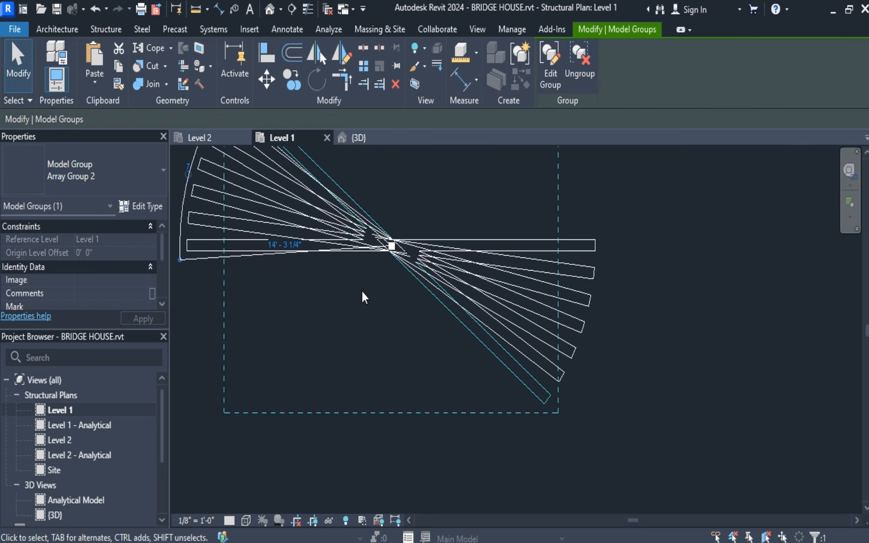
middle_click_drag(386, 320, 529, 396)
key("Escape")
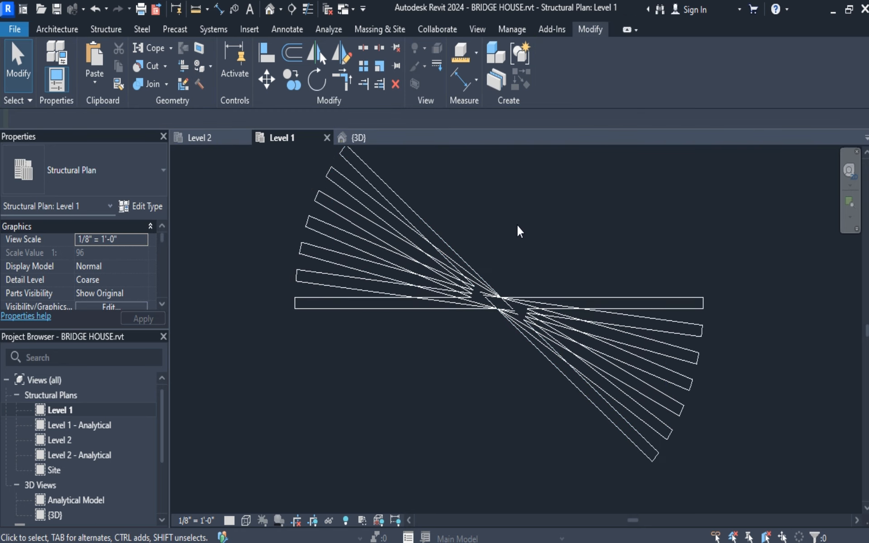
Select all walls of the radial array and delete them.
scroll(512, 253, "up", 2)
scroll(505, 275, "down", 2)
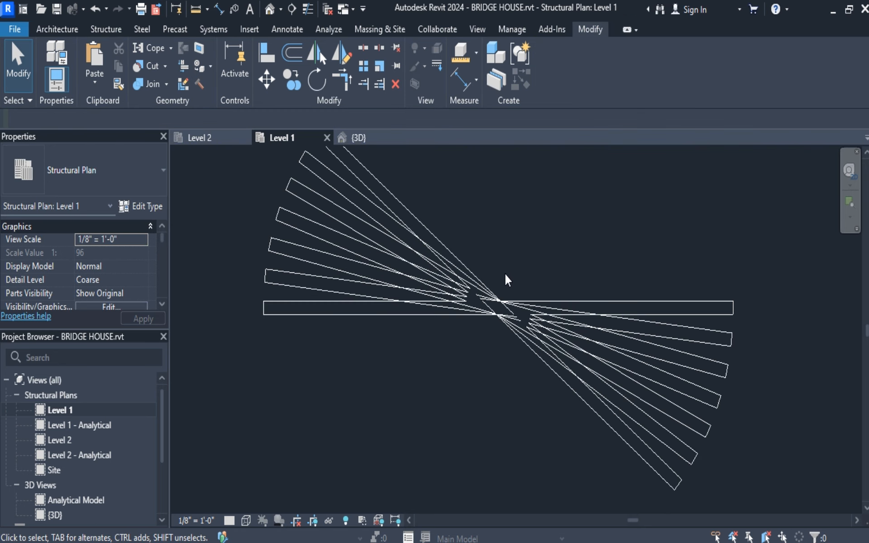
scroll(505, 273, "down", 10)
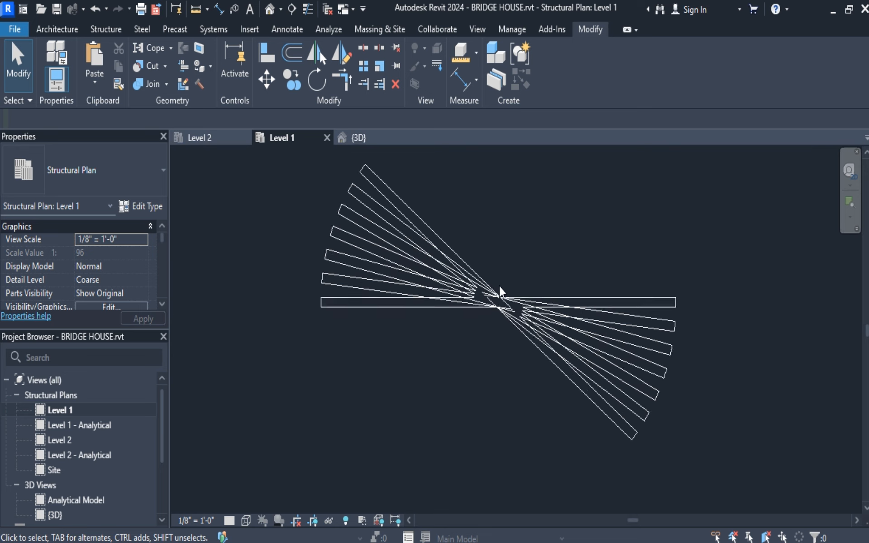
left_click_drag(426, 208, 557, 327)
key("Delete")
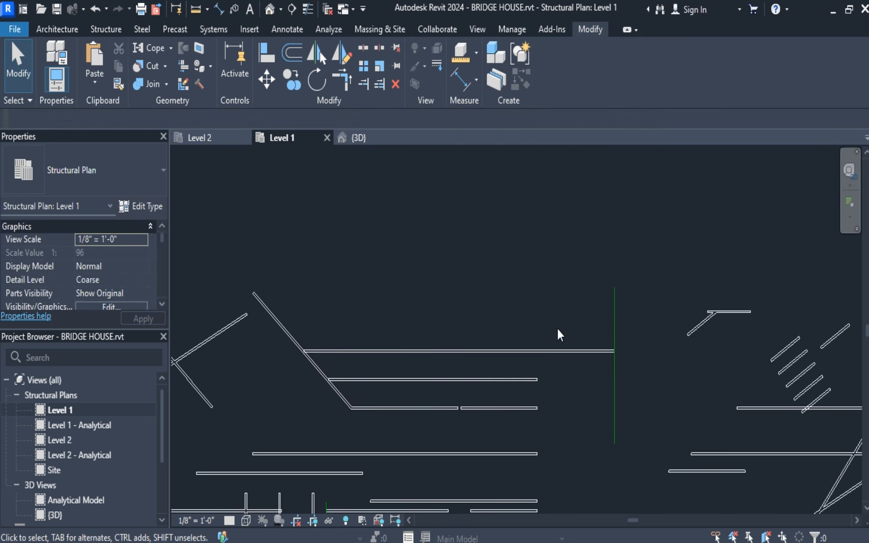
Scale the remaining short upper wall numerically by a factor of 3 about its midpoint, then deselect it.
scroll(572, 344, "down", 2)
middle_click_drag(530, 198, 472, 333)
left_click_drag(374, 247, 551, 371)
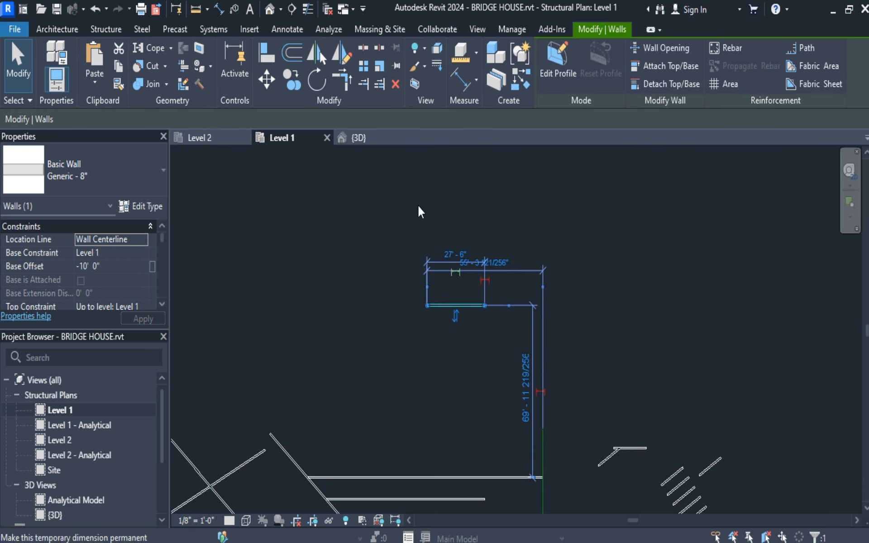
left_click(382, 69)
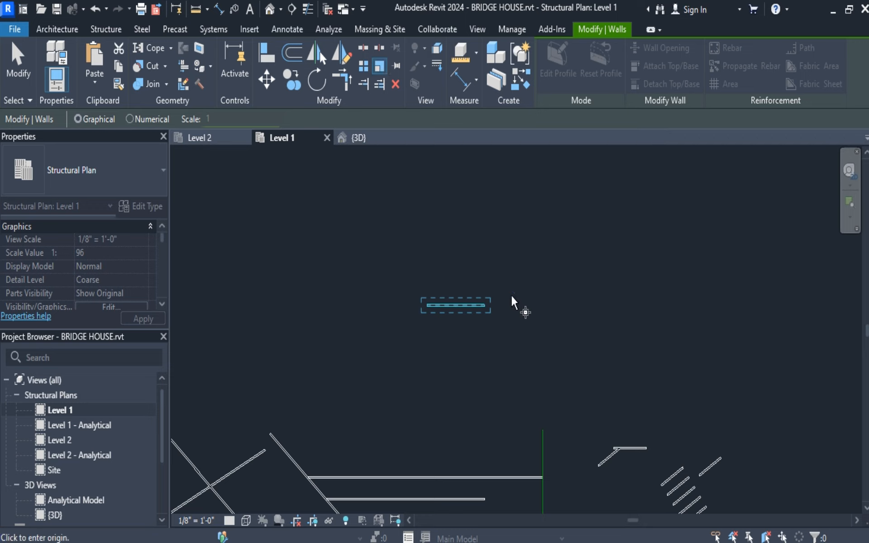
left_click(130, 119)
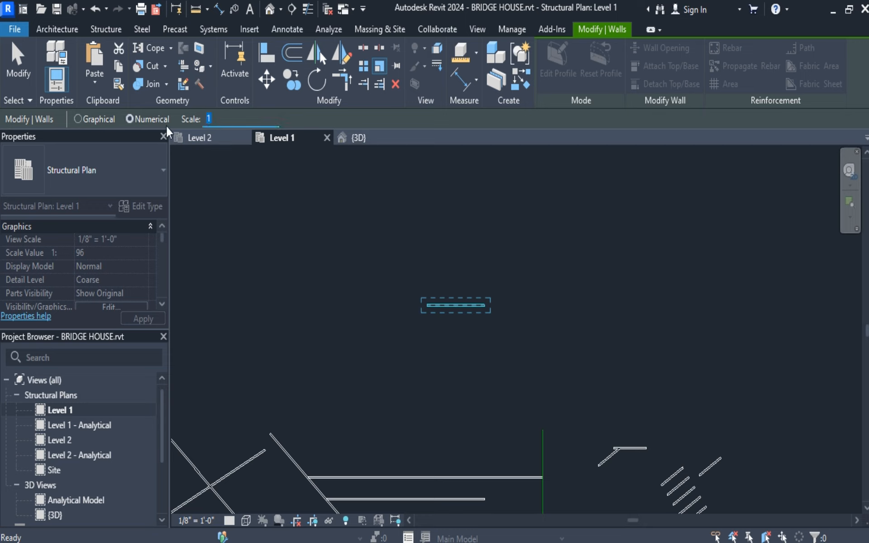
type("3")
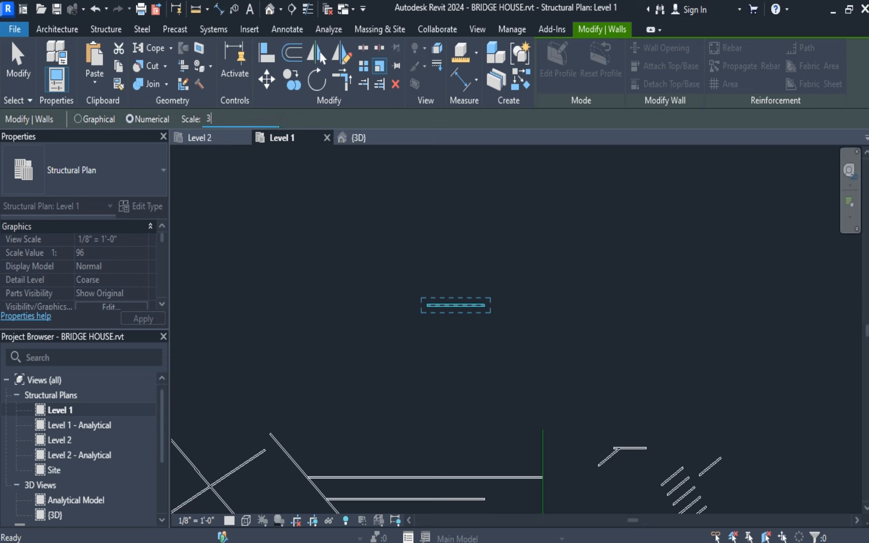
left_click(460, 305)
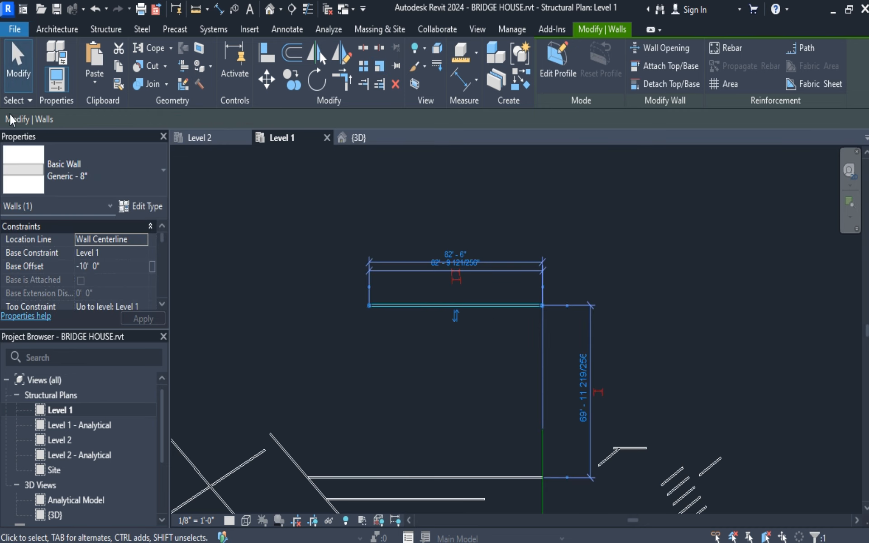
left_click(18, 61)
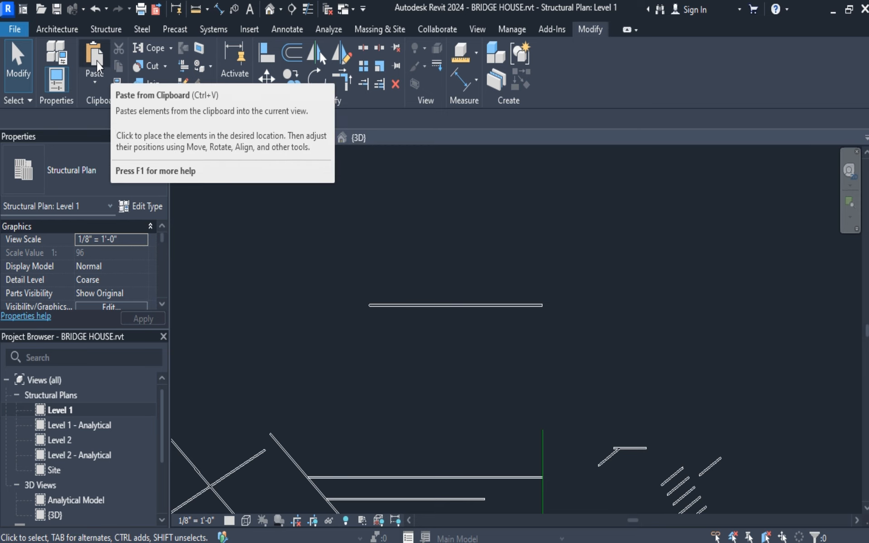
Copy the scaled upper wall to the clipboard and switch to the Level 2 structural plan with nothing selected.
left_click(398, 307)
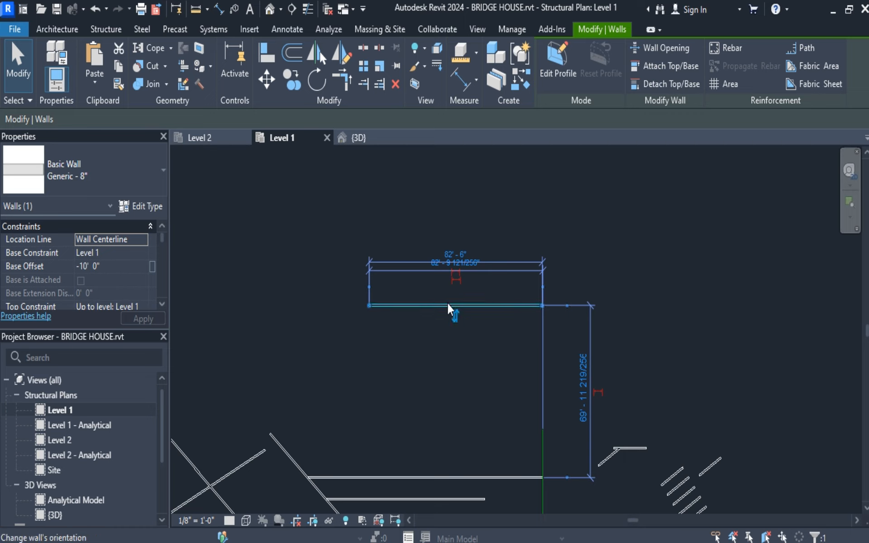
left_click(121, 67)
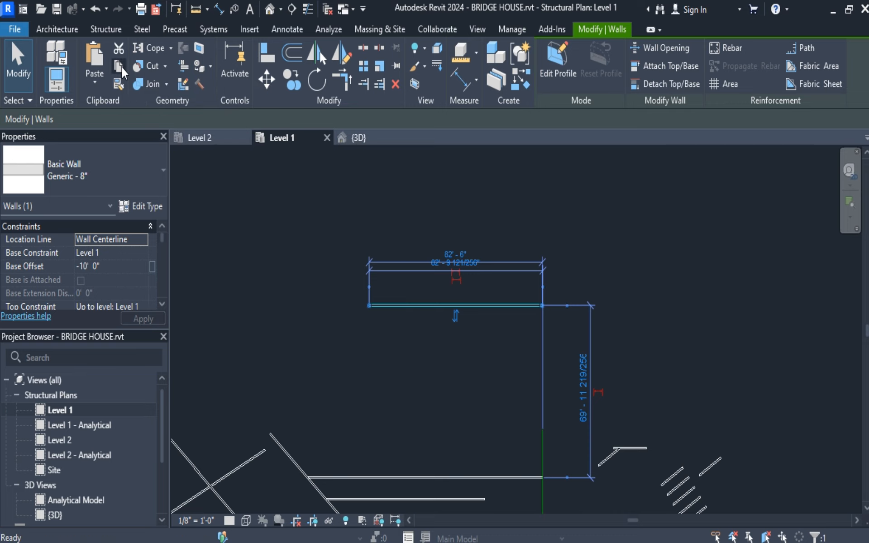
left_click(218, 138)
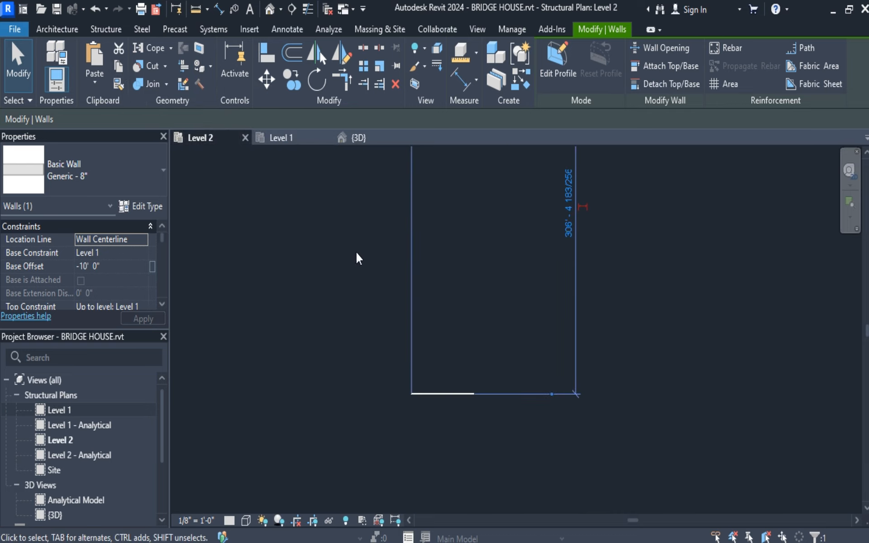
scroll(385, 284, "down", 3)
scroll(430, 363, "down", 2)
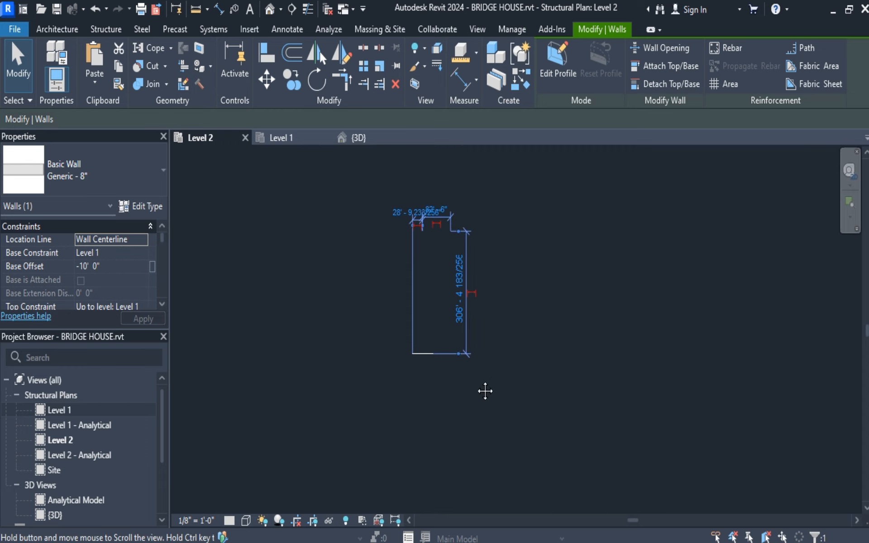
middle_click_drag(485, 390, 419, 328)
scroll(417, 324, "up", 1)
left_click(373, 338)
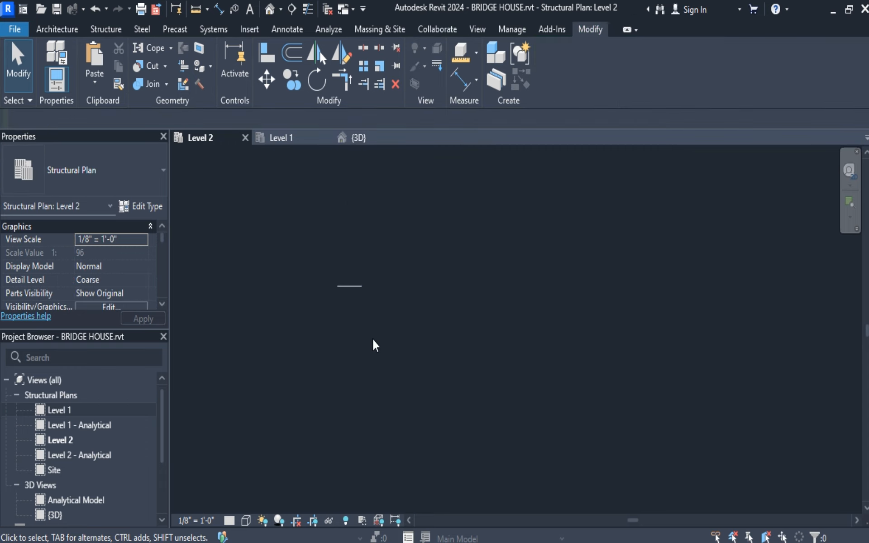
Paste the wall from the clipboard below the existing Level 2 wall, open the pasted elements for editing, and finish the edit.
left_click(96, 80)
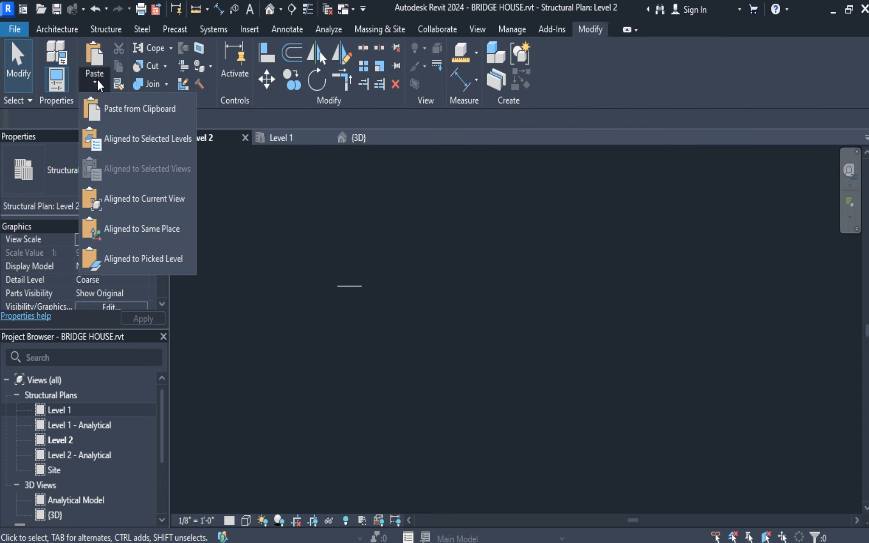
left_click(116, 110)
left_click(365, 368)
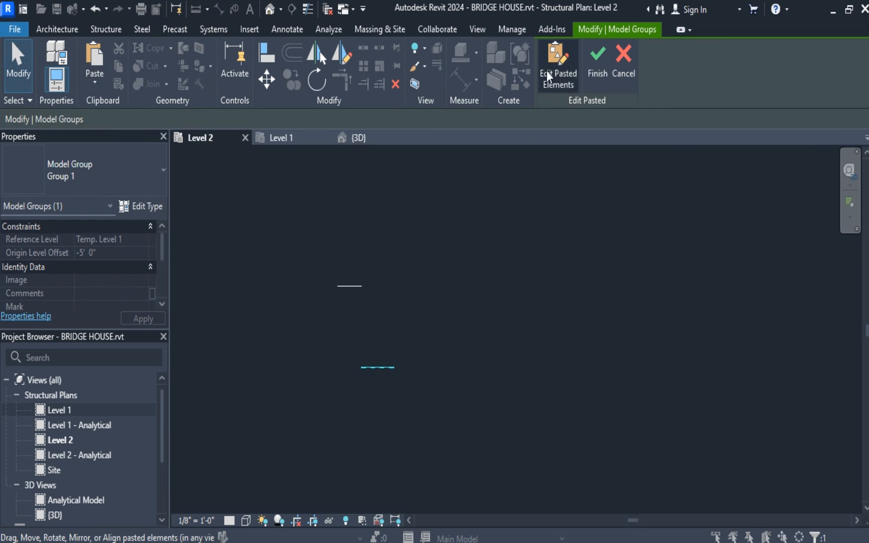
left_click(556, 61)
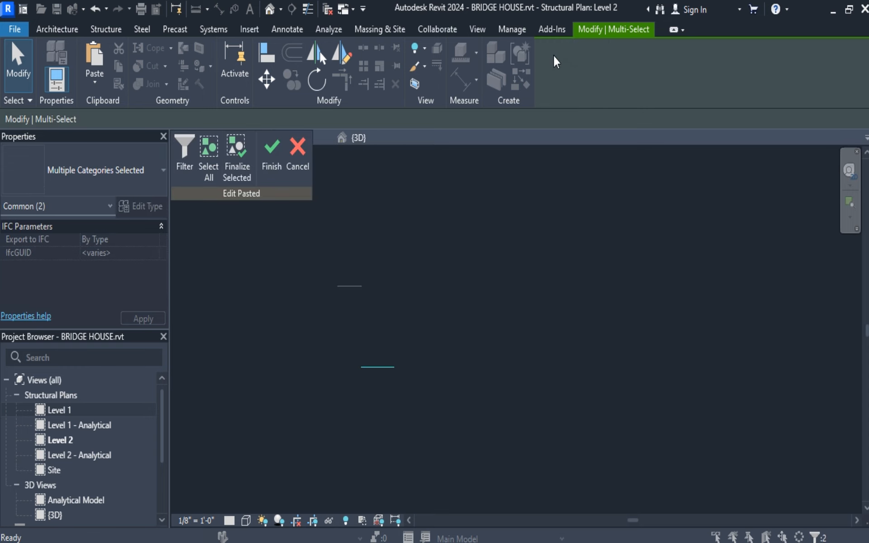
left_click(270, 147)
key("Escape")
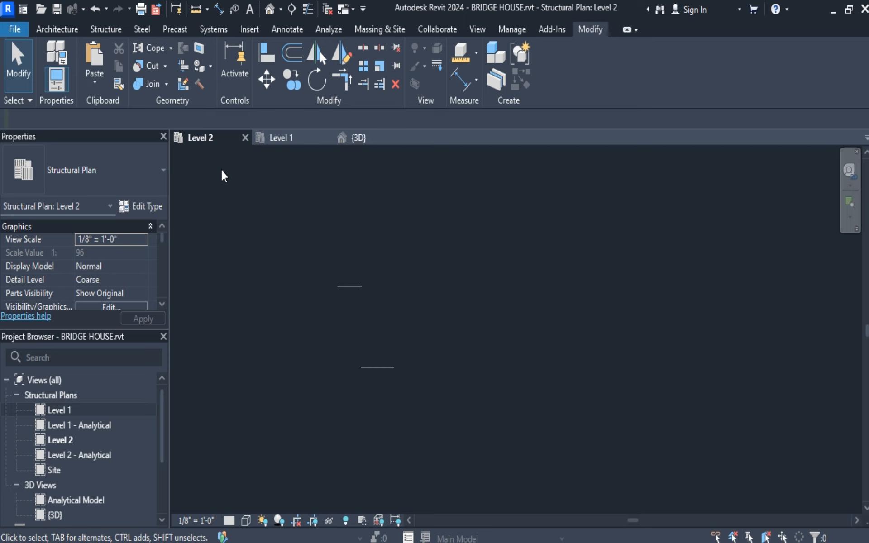
Copy the scaled upper wall from the Level 1 plan, paste it aligned to Level 2, and check it in the Level 2 plan.
left_click(96, 82)
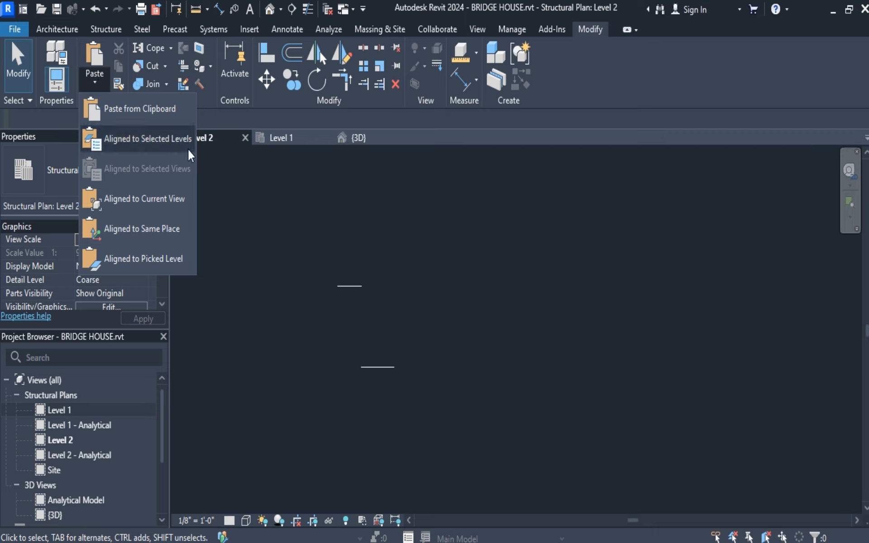
left_click(296, 138)
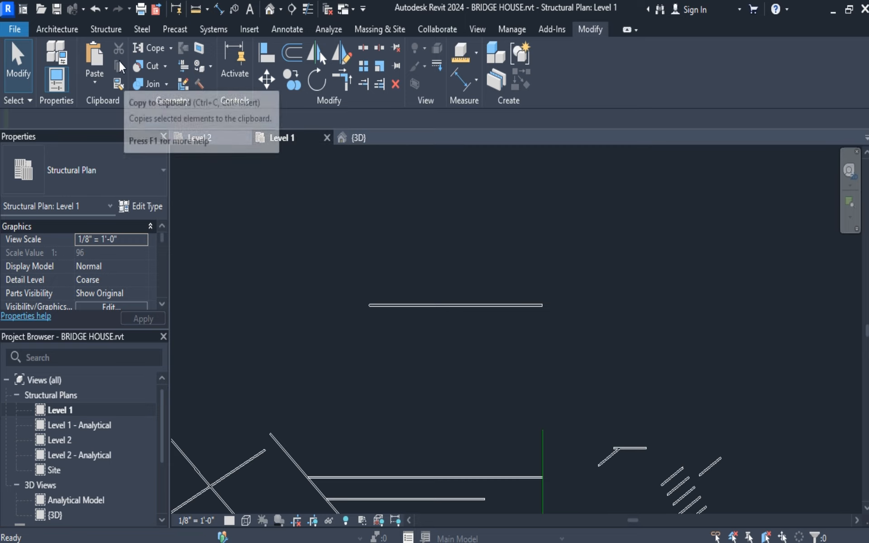
left_click(452, 308)
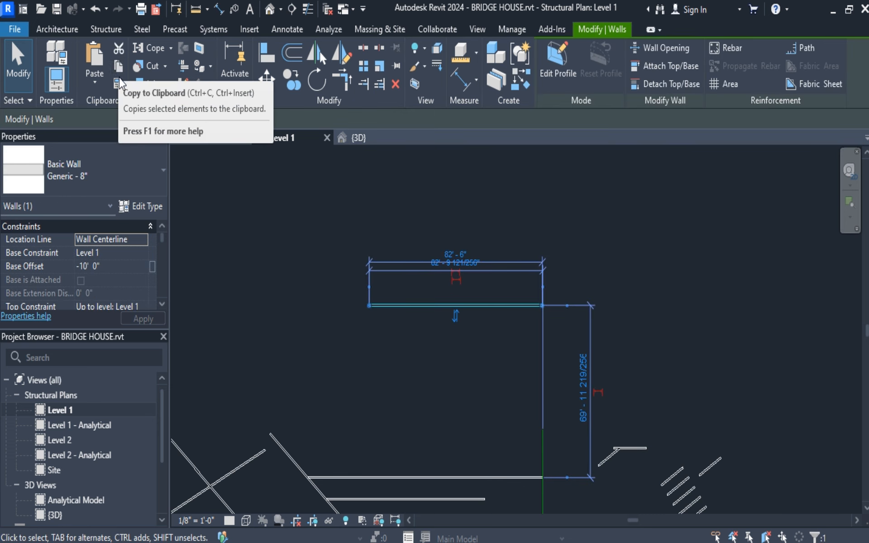
left_click(165, 67)
left_click(165, 67)
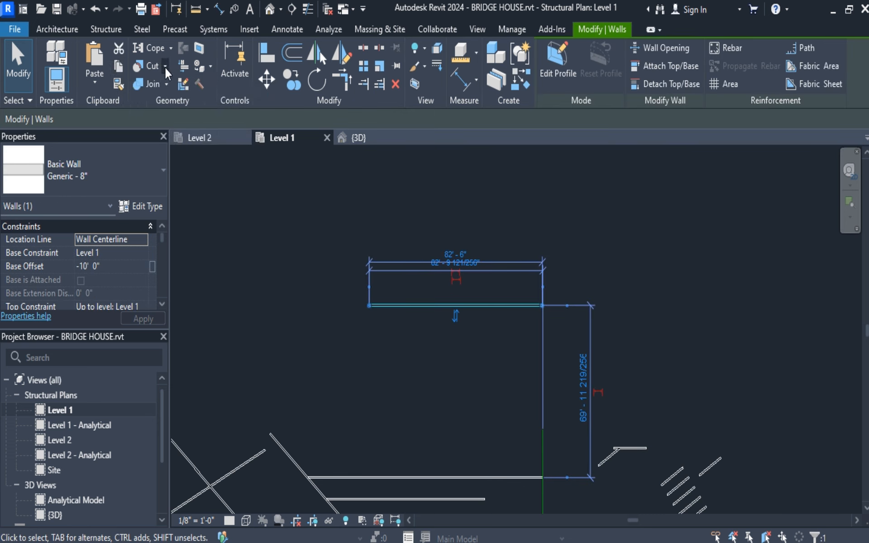
left_click(96, 85)
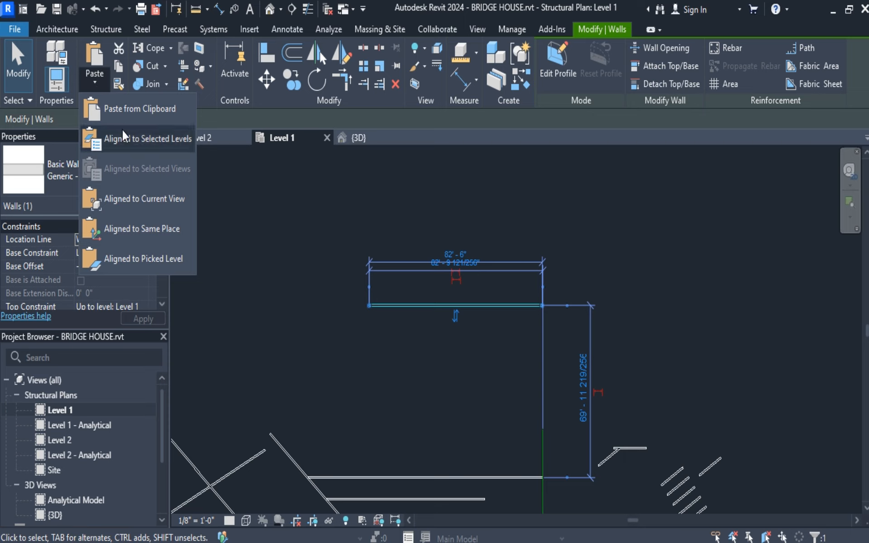
left_click(142, 145)
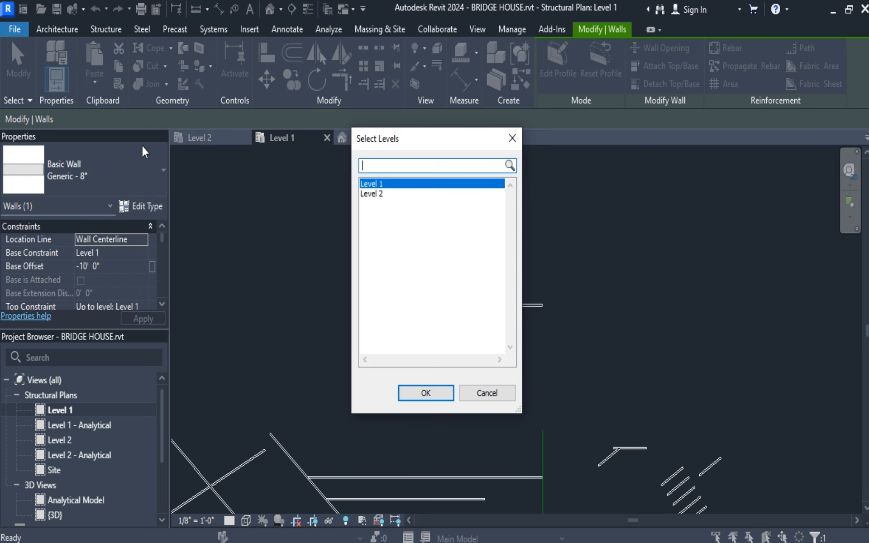
left_click(376, 194)
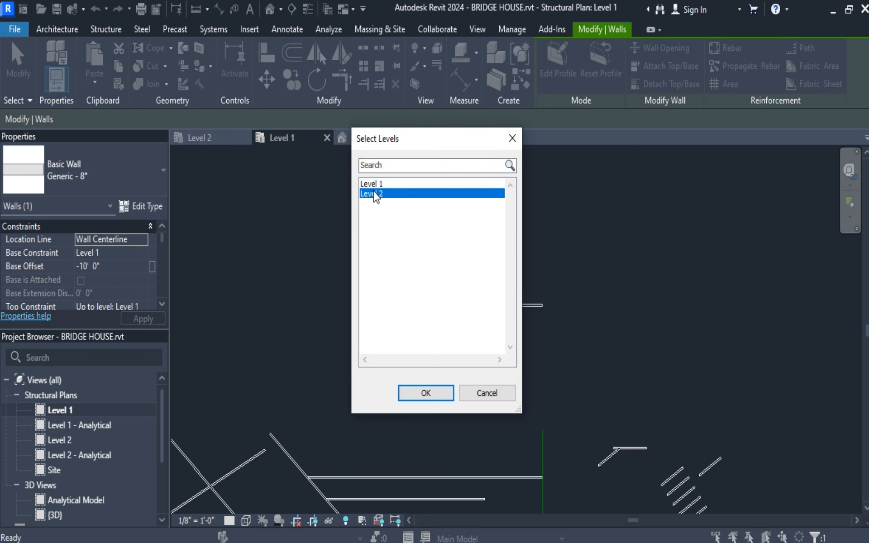
left_click(439, 390)
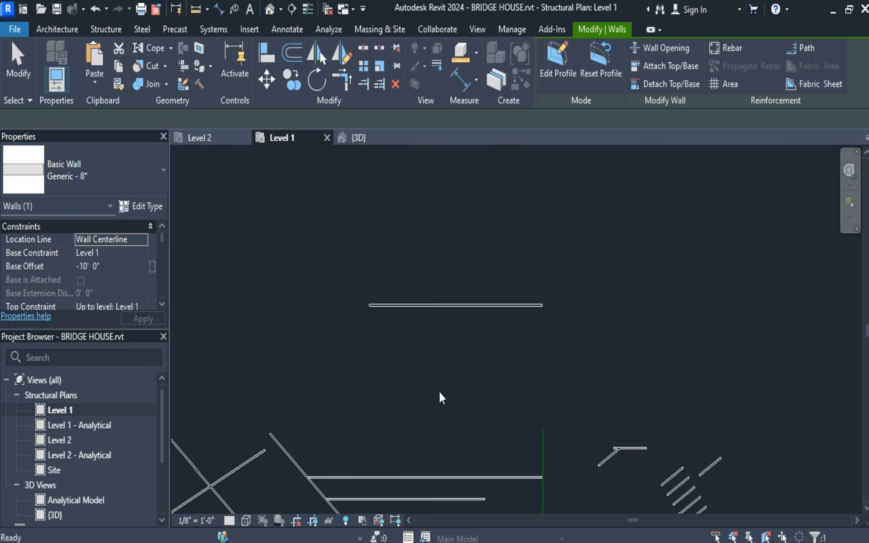
left_click(210, 137)
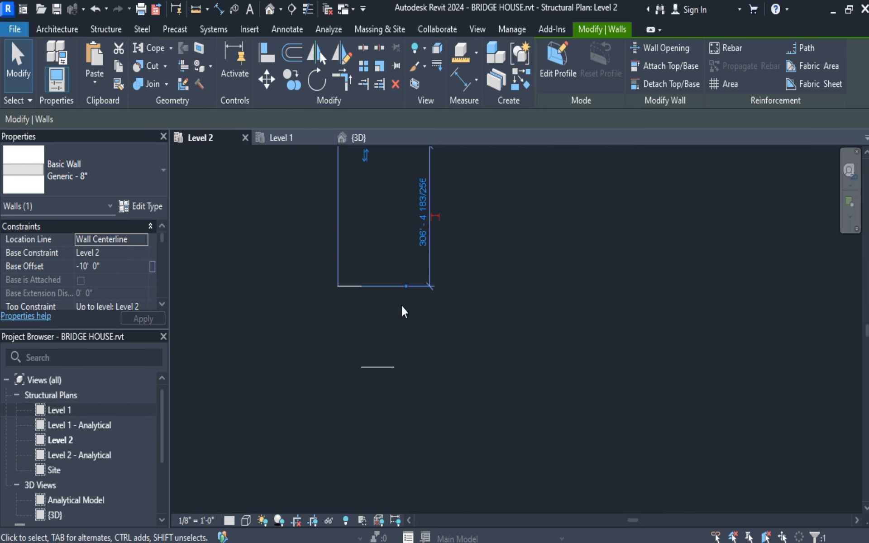
Switch to the 3D view and examine the wall groups around the model, ending at the three parallel walls beside the green line.
left_click(306, 137)
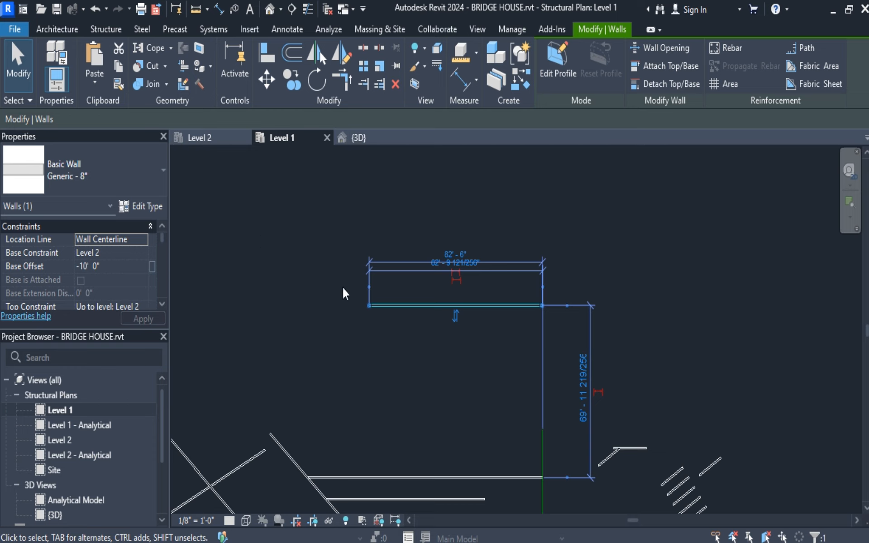
left_click(94, 83)
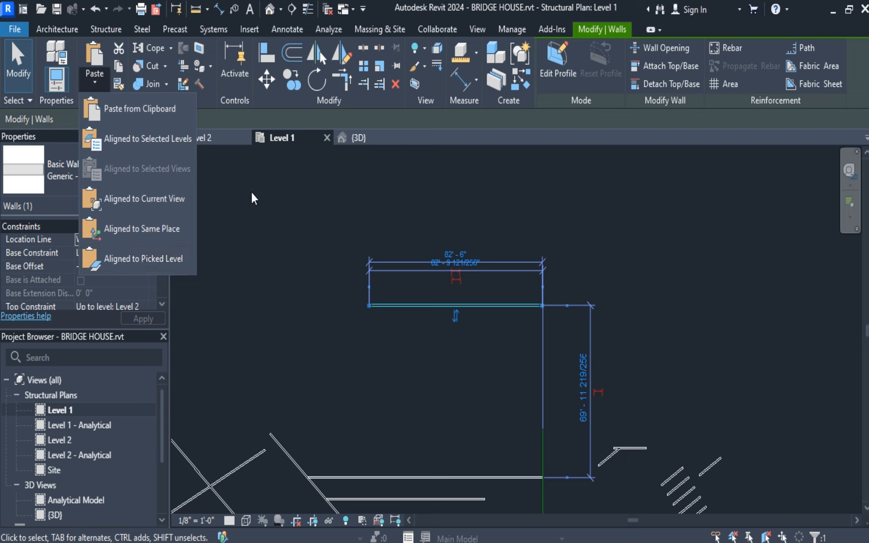
left_click(372, 140)
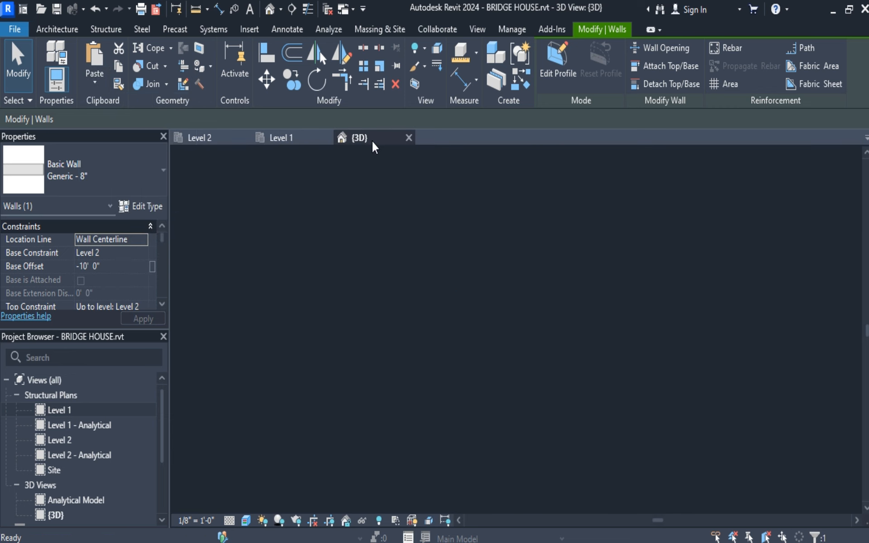
scroll(536, 416, "down", 3)
scroll(543, 424, "up", 4)
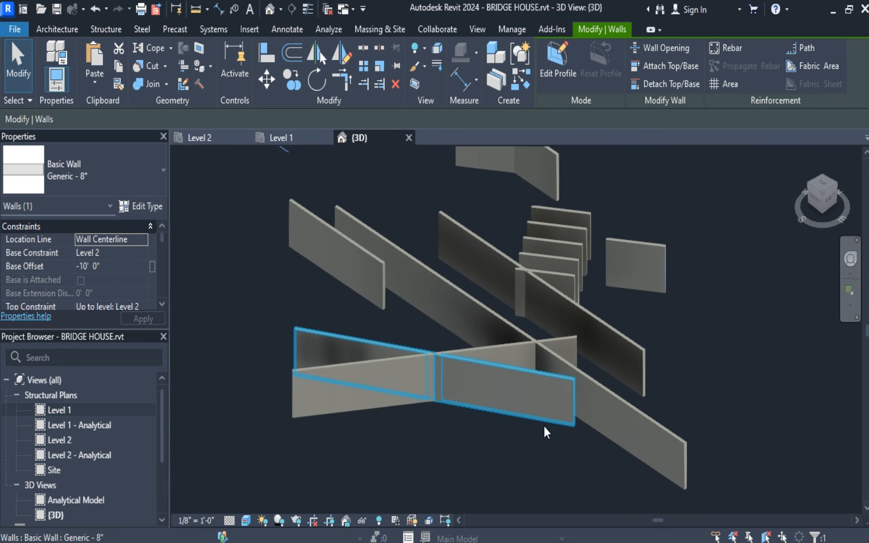
scroll(632, 369, "up", 1)
middle_click_drag(631, 369, 483, 452)
scroll(482, 451, "down", 1)
middle_click_drag(467, 322, 641, 439)
scroll(471, 311, "up", 1)
scroll(469, 315, "down", 2)
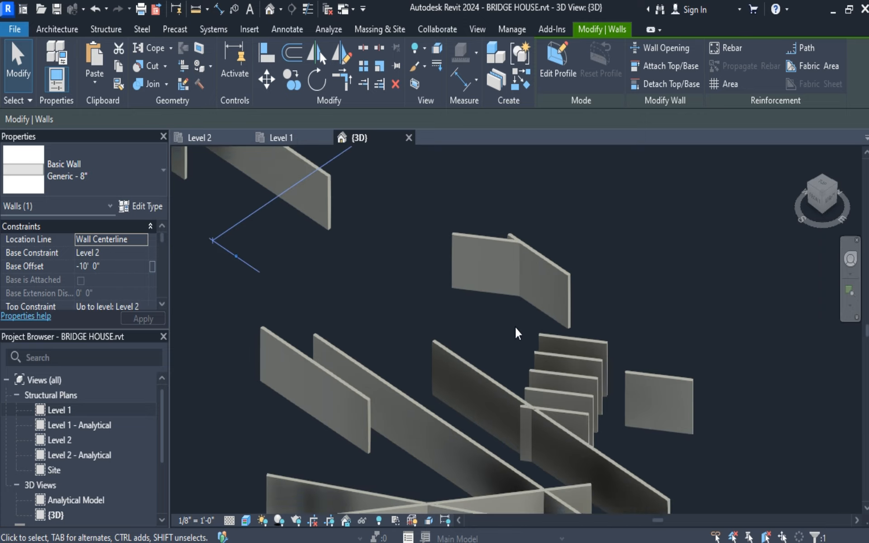
scroll(515, 326, "down", 2)
scroll(481, 389, "up", 1)
middle_click_drag(483, 392, 478, 264)
scroll(532, 402, "down", 5)
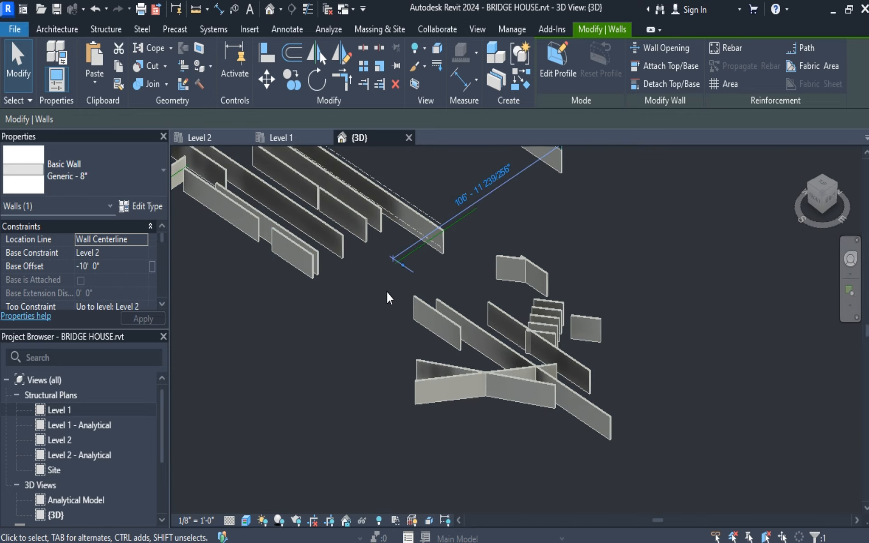
middle_click_drag(386, 297, 604, 461)
scroll(368, 327, "up", 3)
middle_click_drag(369, 327, 471, 365)
Change the middle of the three parallel walls to the Generic - 8" Masonry type and deselect it.
left_click(441, 348)
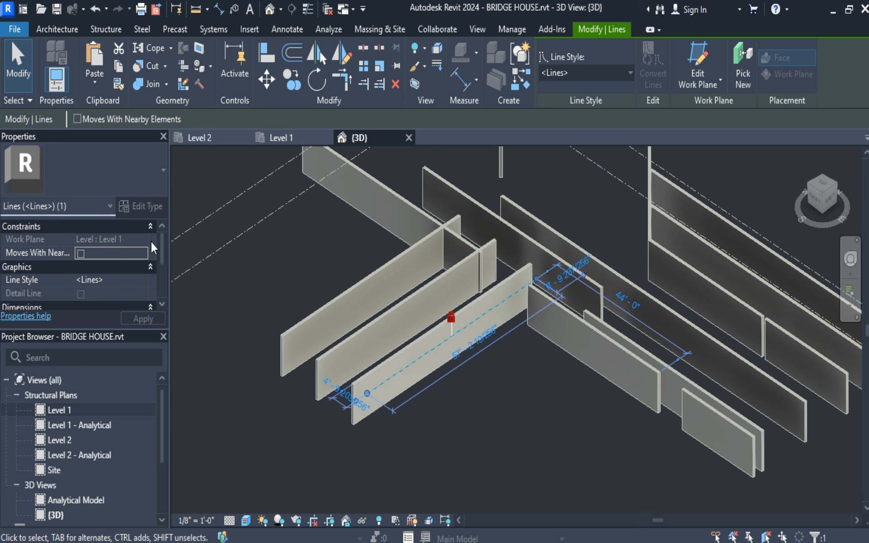
left_click(398, 437)
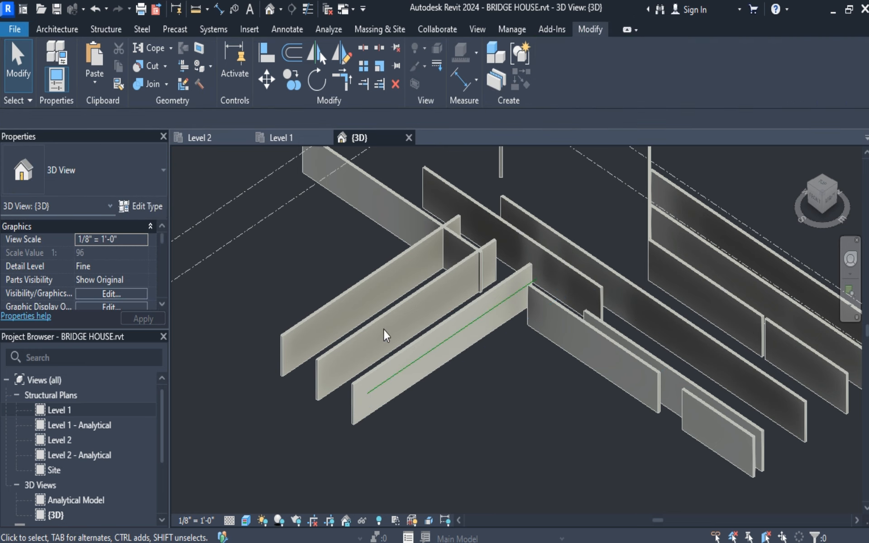
left_click(381, 314)
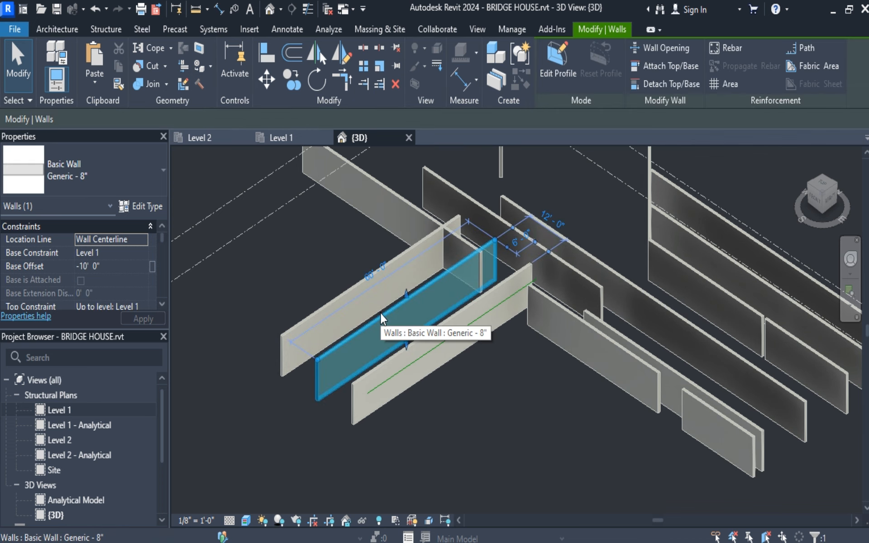
left_click(160, 167)
left_click(110, 265)
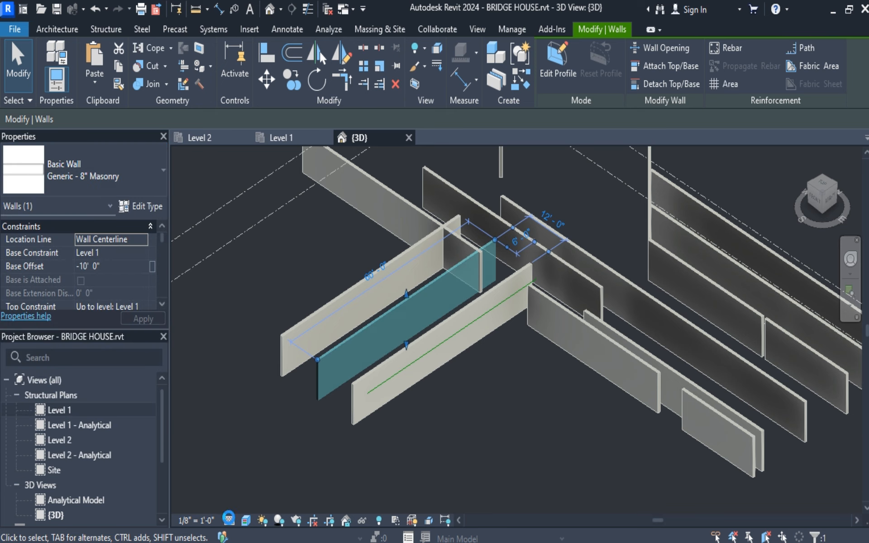
key("Escape")
Set the 3D view's detail level to Fine and its visual style to Realistic.
left_click(230, 521)
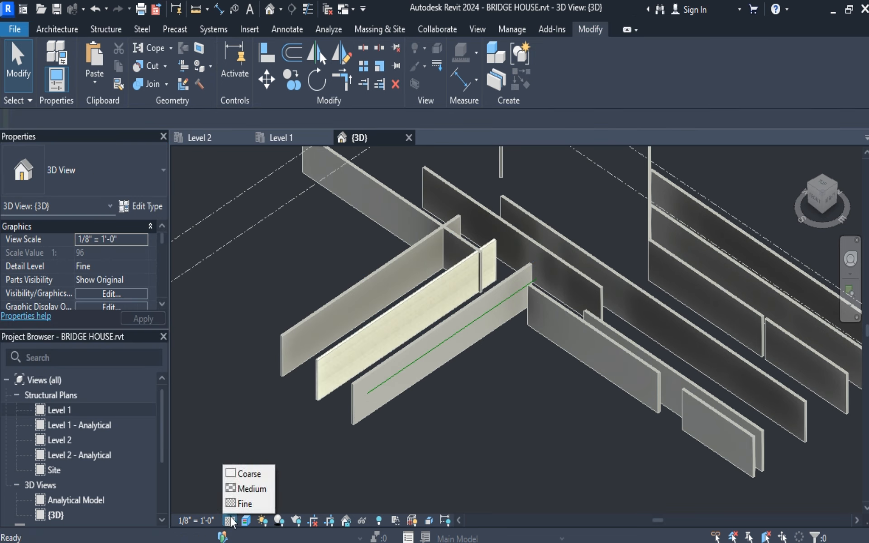
left_click(237, 505)
left_click(246, 522)
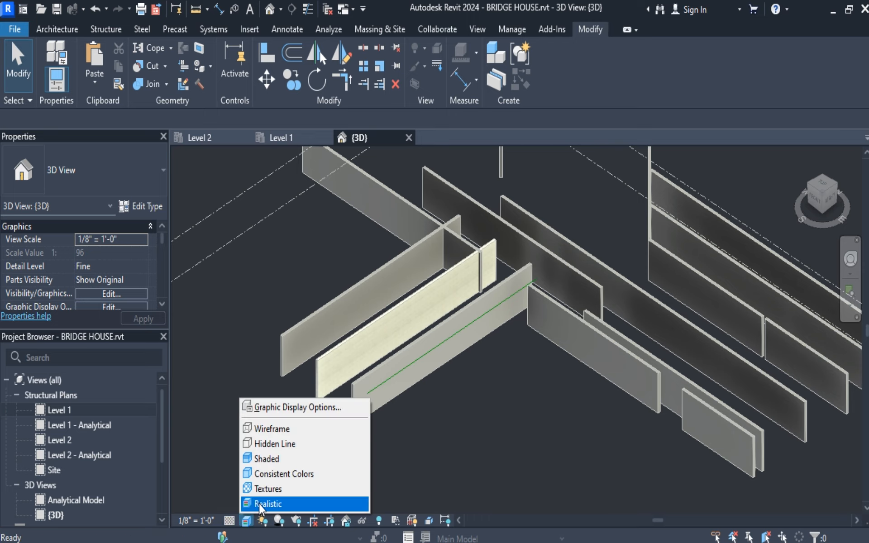
left_click(259, 503)
scroll(343, 387, "up", 5)
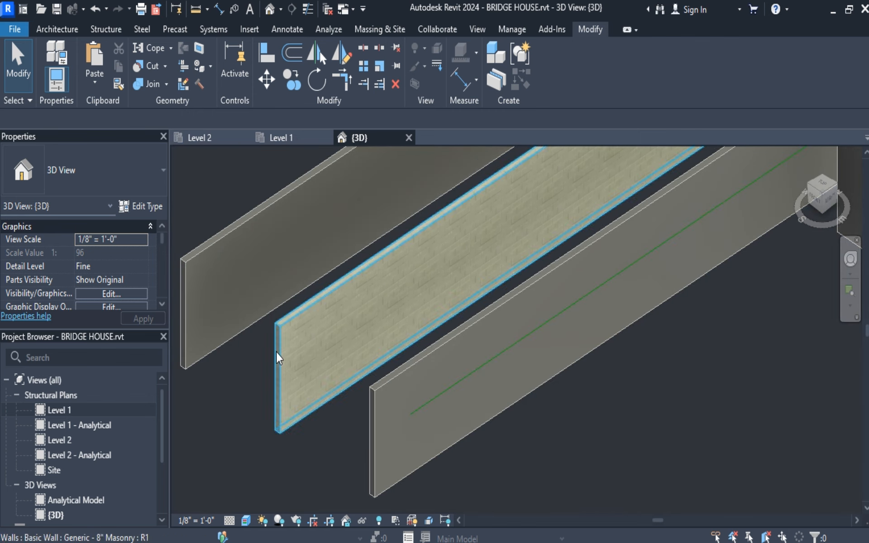
Change the parallel wall behind the masonry wall to the Retaining - 12" Concrete type and deselect it.
scroll(260, 316, "down", 1)
left_click(259, 313)
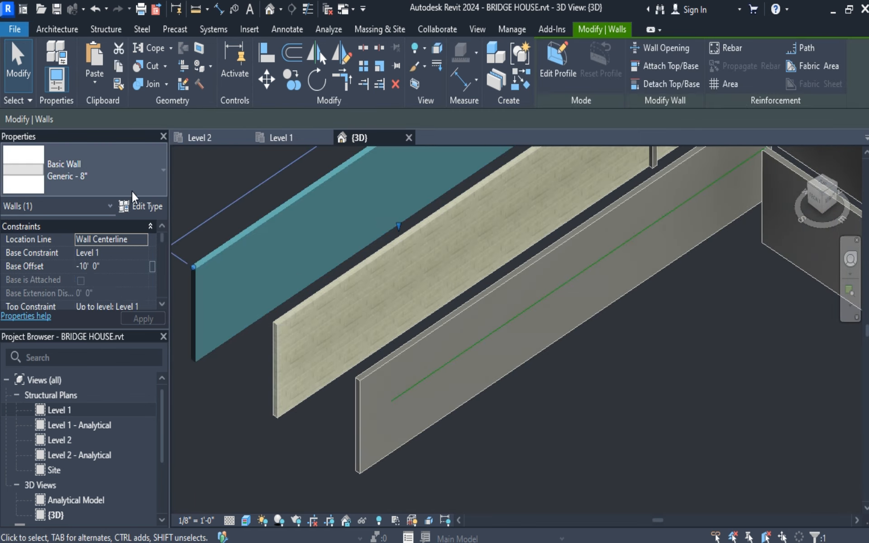
left_click(159, 176)
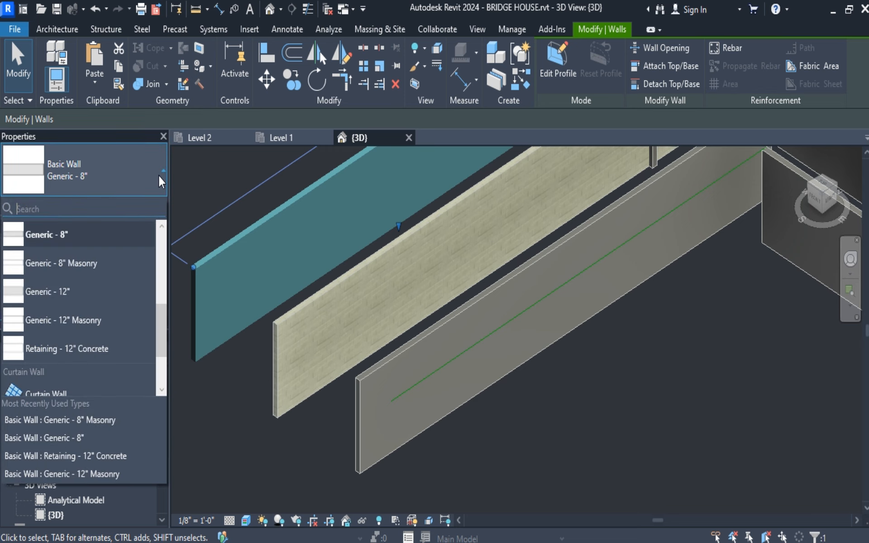
left_click(111, 343)
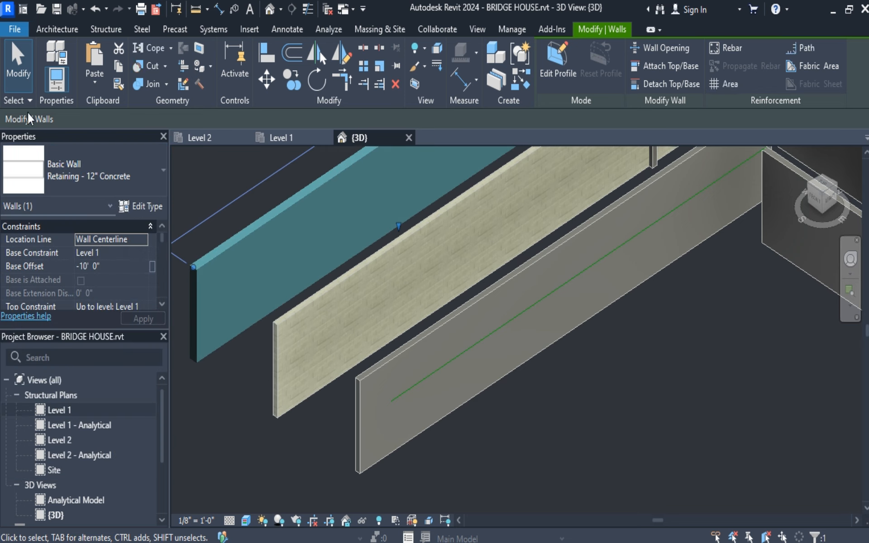
left_click(18, 63)
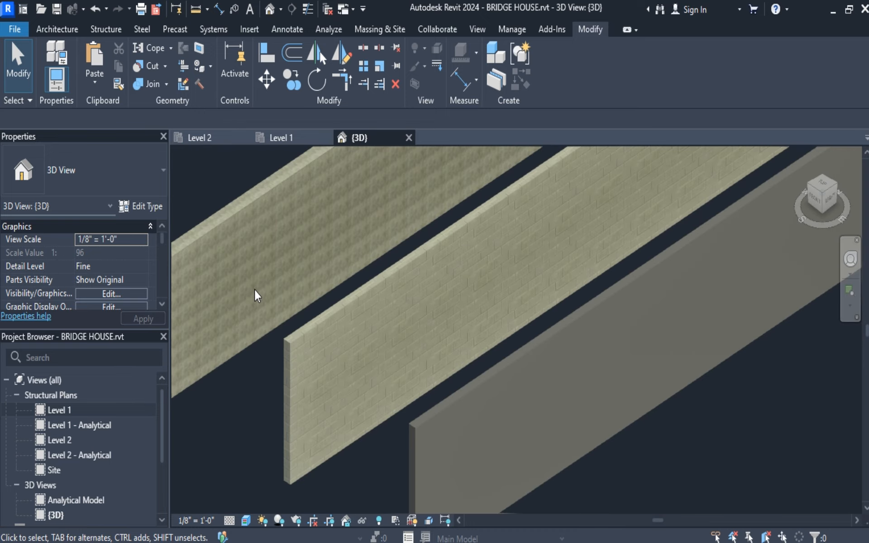
Apply the retaining concrete wall's type to the adjacent masonry wall with Match Type Properties.
middle_click_drag(254, 290, 347, 283)
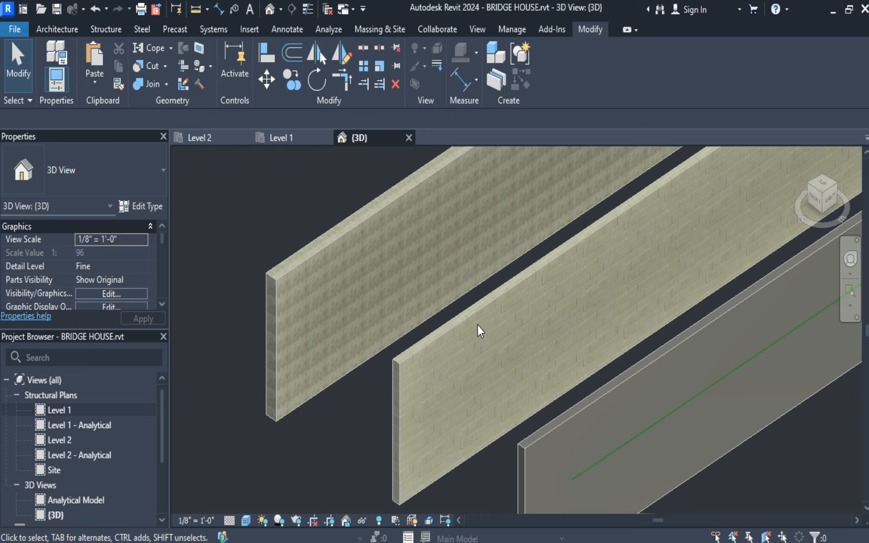
left_click(354, 232)
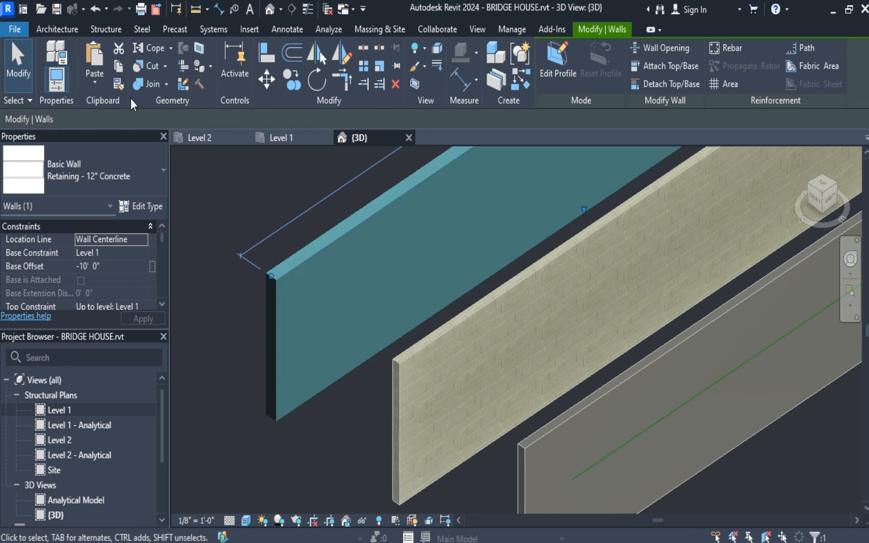
left_click(117, 84)
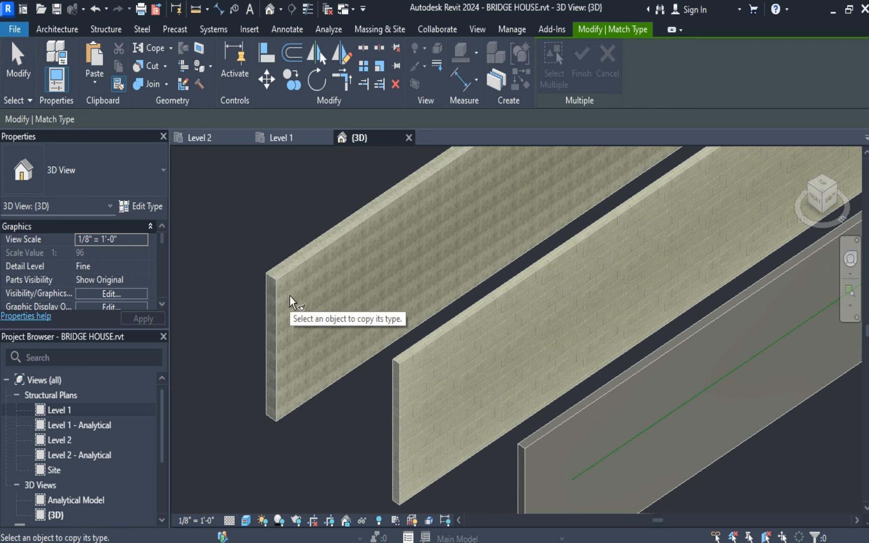
left_click(298, 272)
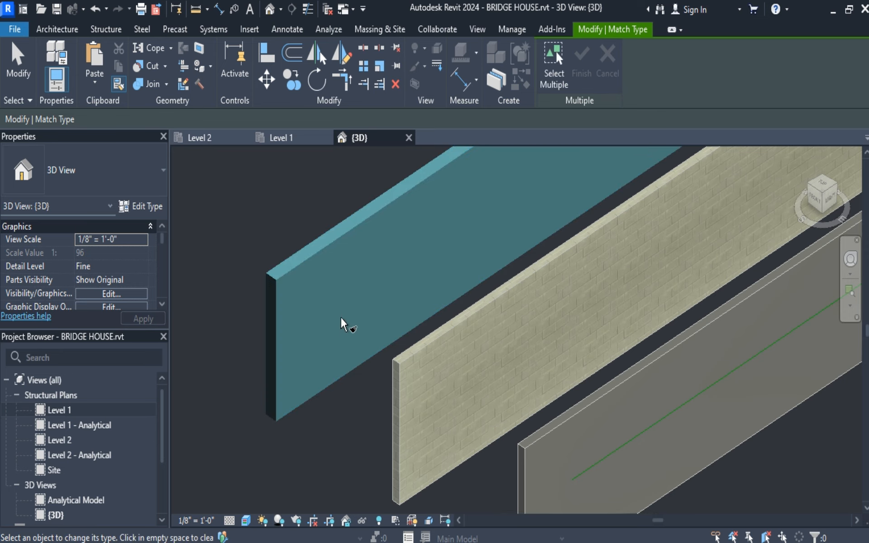
left_click(408, 361)
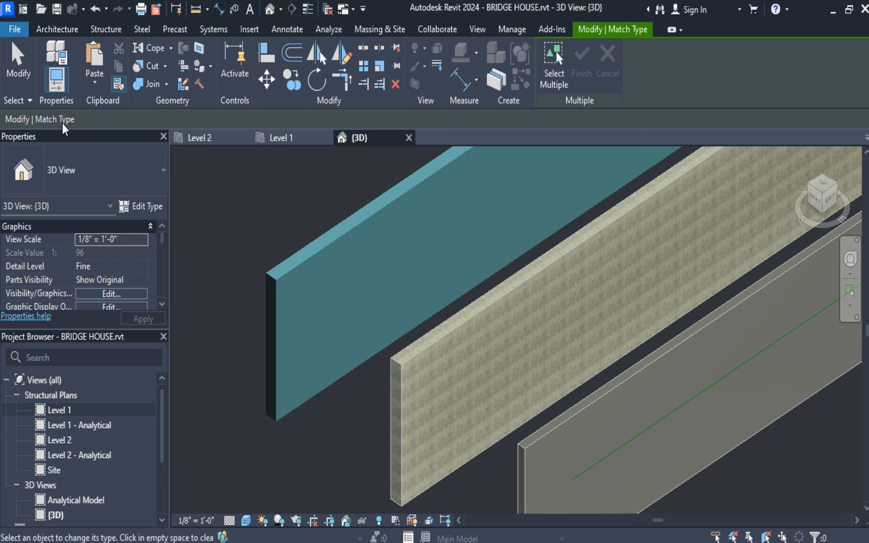
left_click(20, 59)
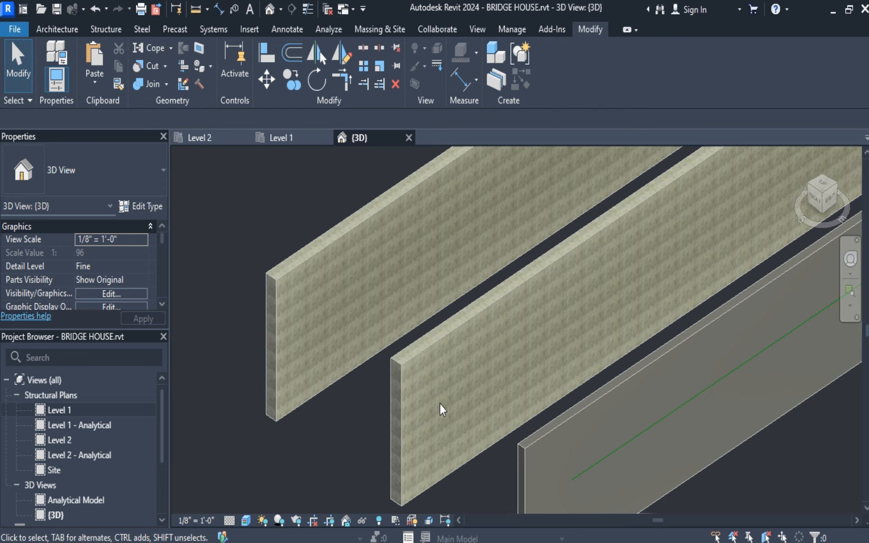
Check the types of the two matched walls and undo the last type match.
left_click(425, 351)
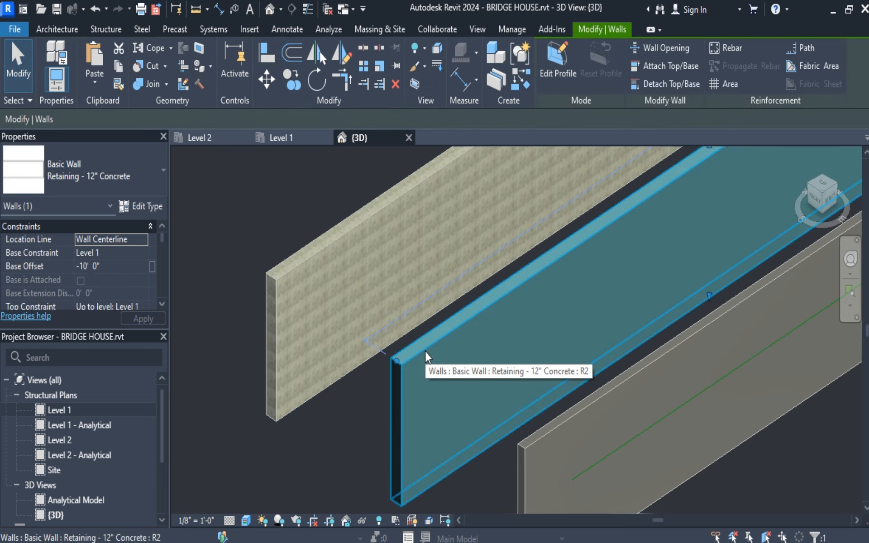
left_click(346, 233)
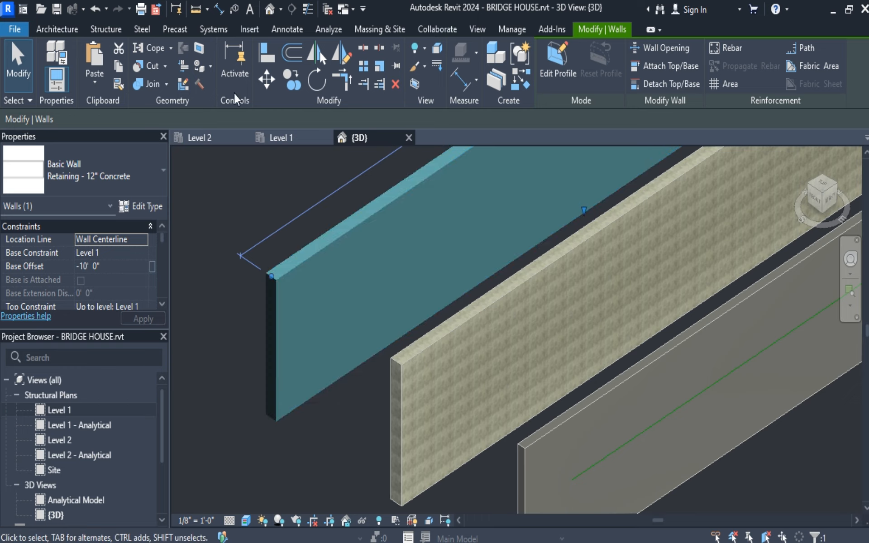
left_click(95, 9)
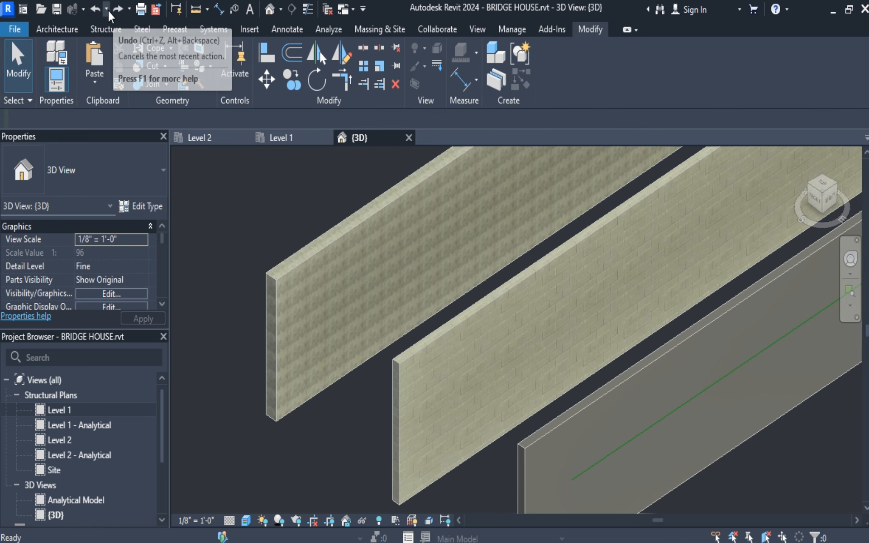
Examine the lists of commands available to undo and redo without reverting anything.
left_click(107, 9)
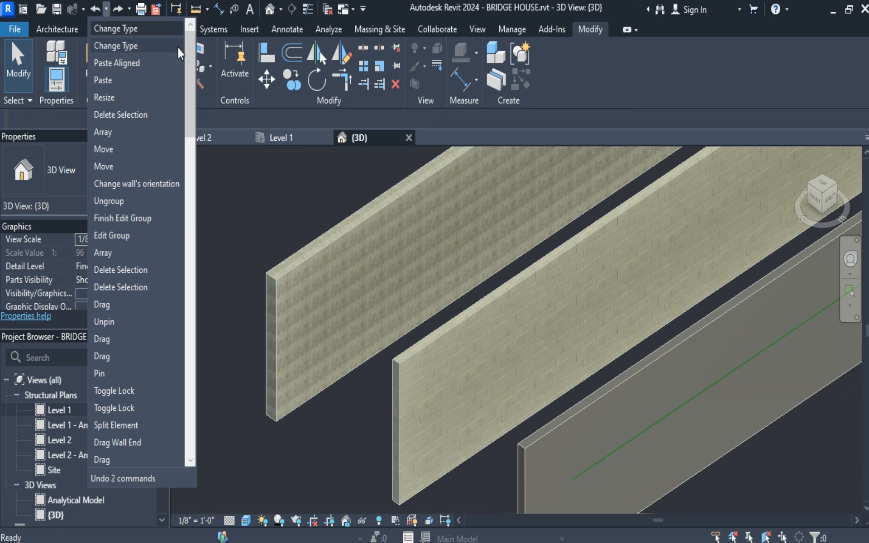
mouse_move(195, 72)
left_mouse_down()
mouse_move(196, 396)
mouse_move(210, 301)
mouse_move(202, 63)
left_mouse_up()
left_click(129, 10)
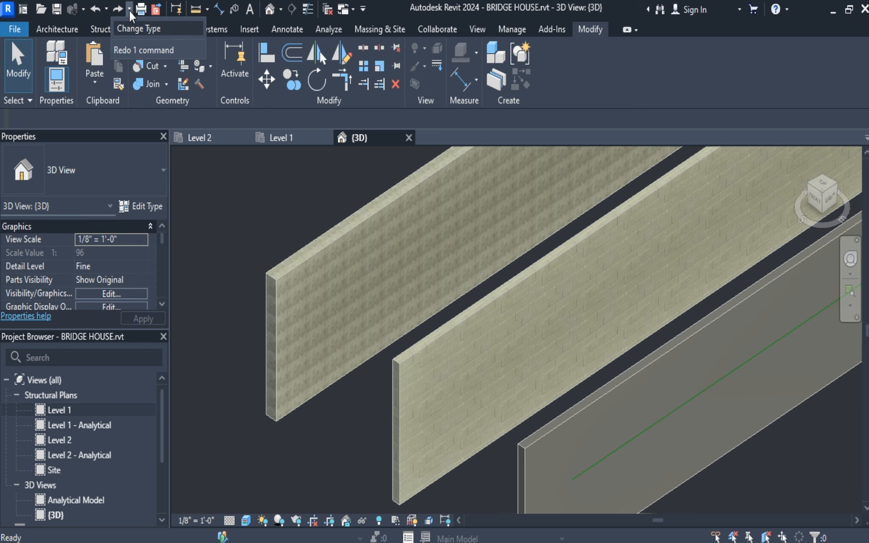
left_click(129, 10)
left_click(129, 10)
left_click(107, 11)
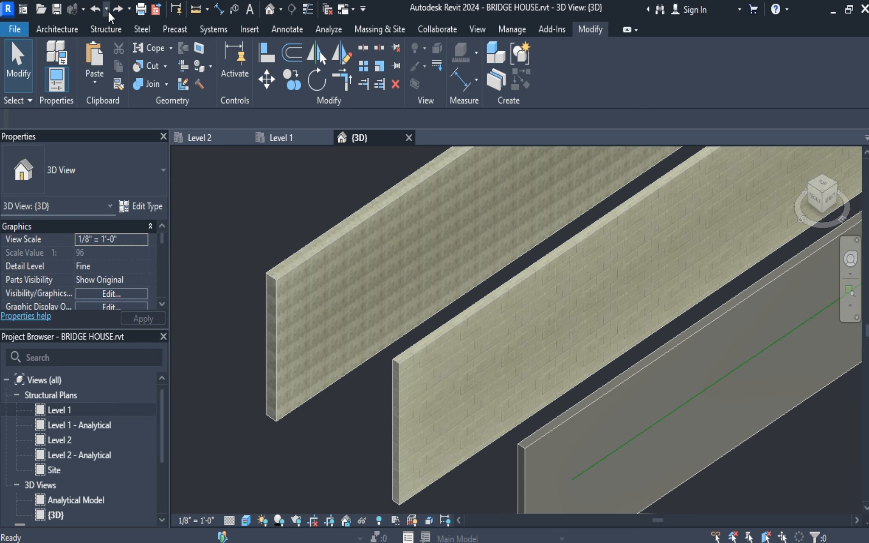
left_click(108, 11)
left_click(606, 85)
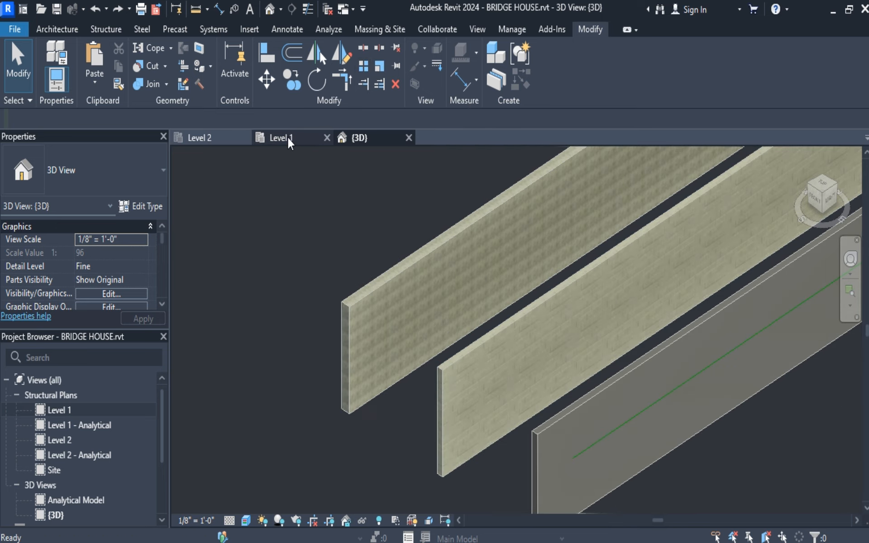
On the Level 1 plan, measure between the right end of the uppermost wall and the right end of the longest wall below it.
left_click(289, 137)
scroll(510, 375, "down", 3)
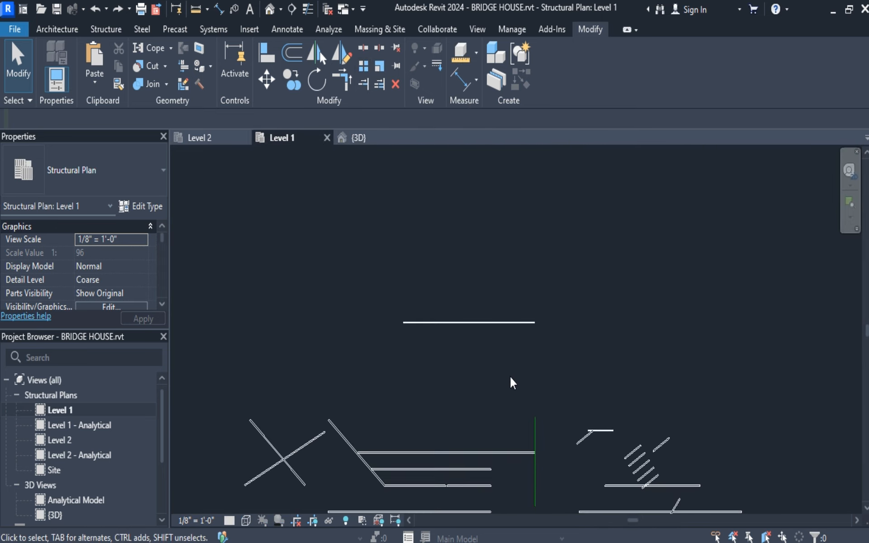
scroll(507, 414, "up", 5)
middle_click_drag(527, 429, 494, 360)
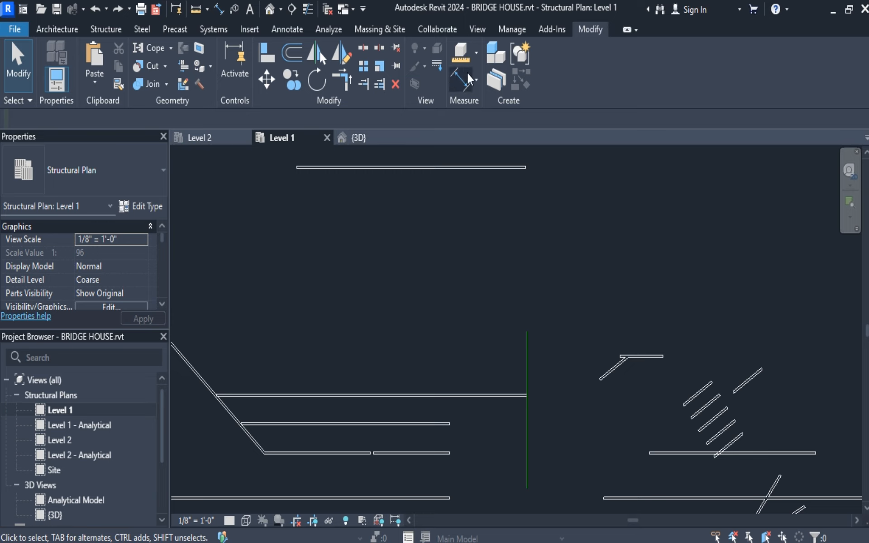
left_click(477, 53)
left_click(490, 82)
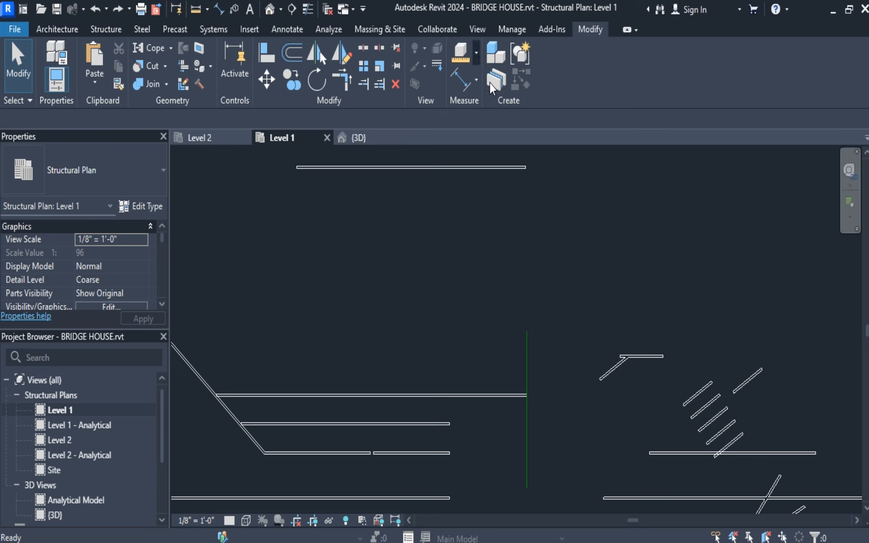
left_click(525, 168)
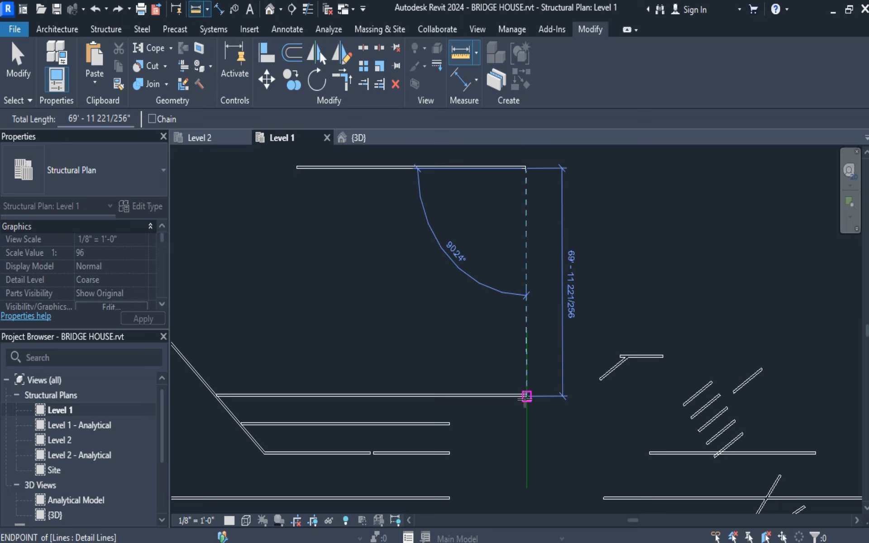
left_click(526, 397)
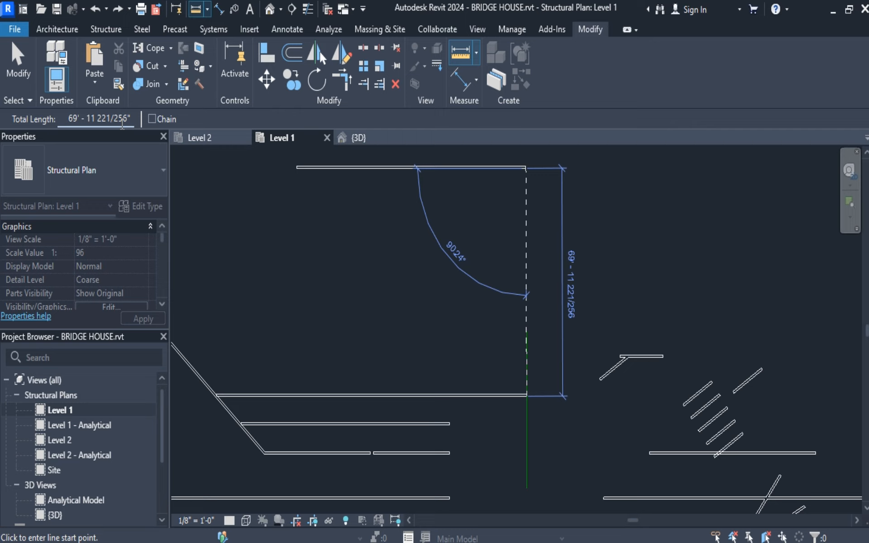
left_click(18, 83)
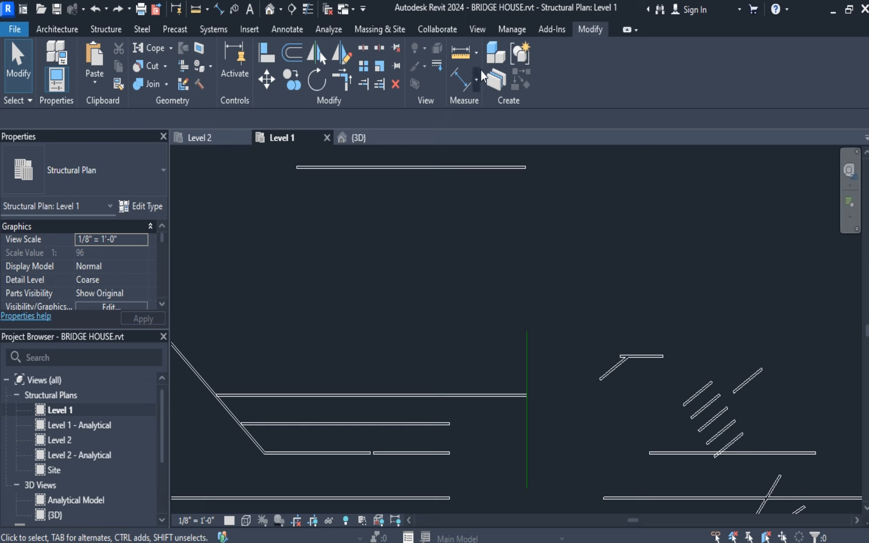
Measure the uppermost horizontal wall's length with Measure Along An Element.
left_click(472, 51)
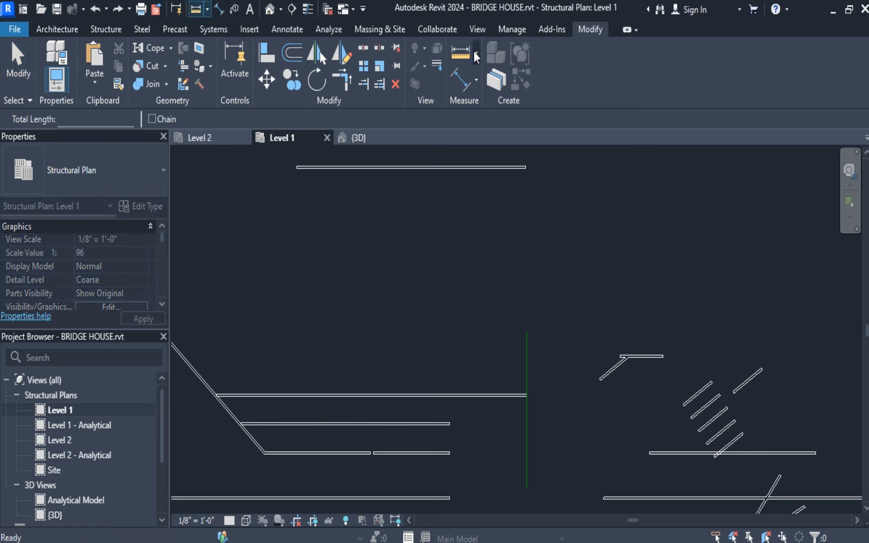
left_click(475, 53)
left_click(506, 111)
left_click(437, 168)
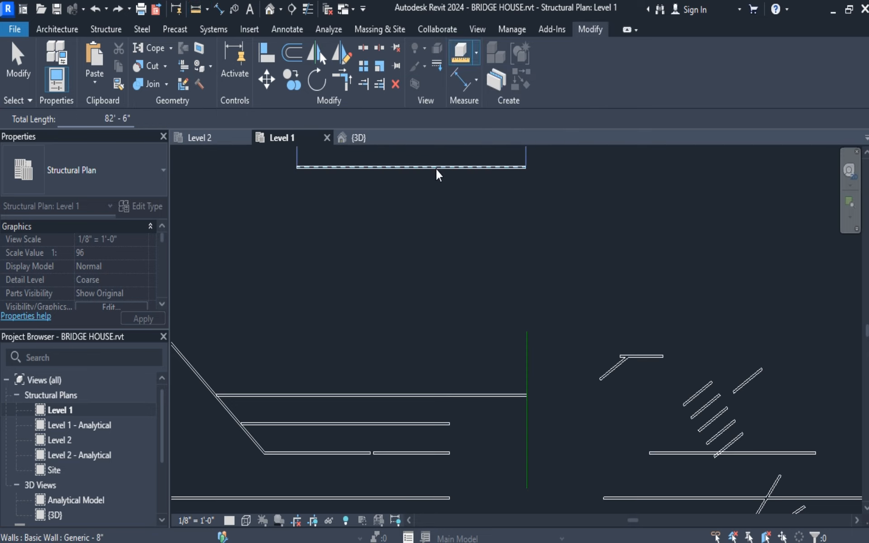
middle_click_drag(437, 171, 428, 397)
scroll(409, 326, "up", 3)
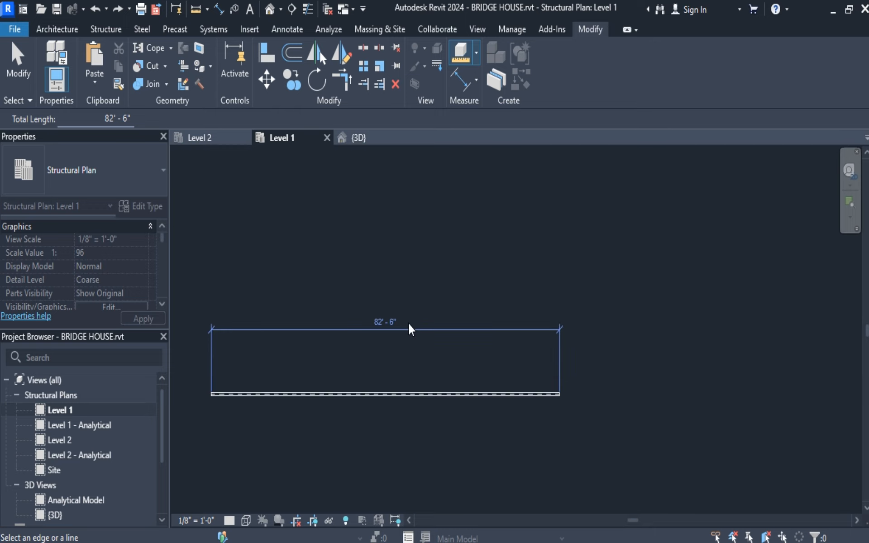
scroll(354, 375, "down", 3)
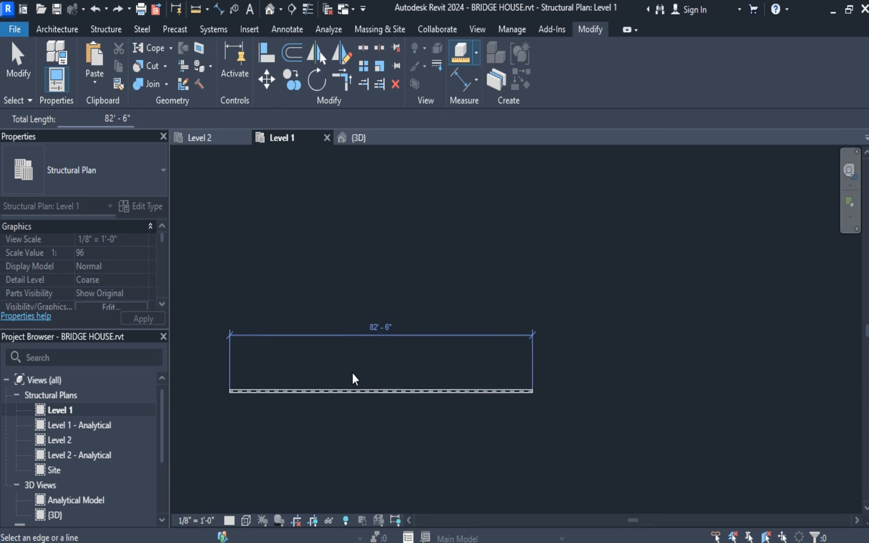
scroll(353, 374, "up", 4)
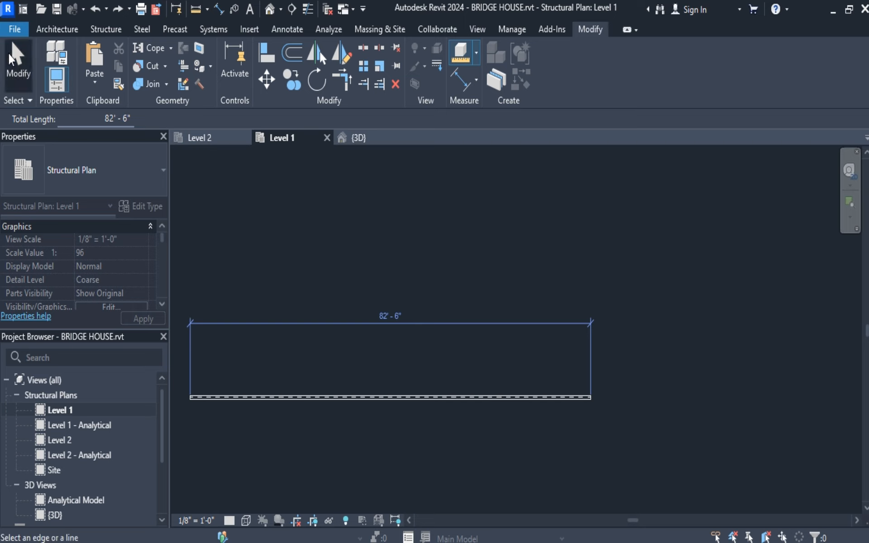
key("Escape")
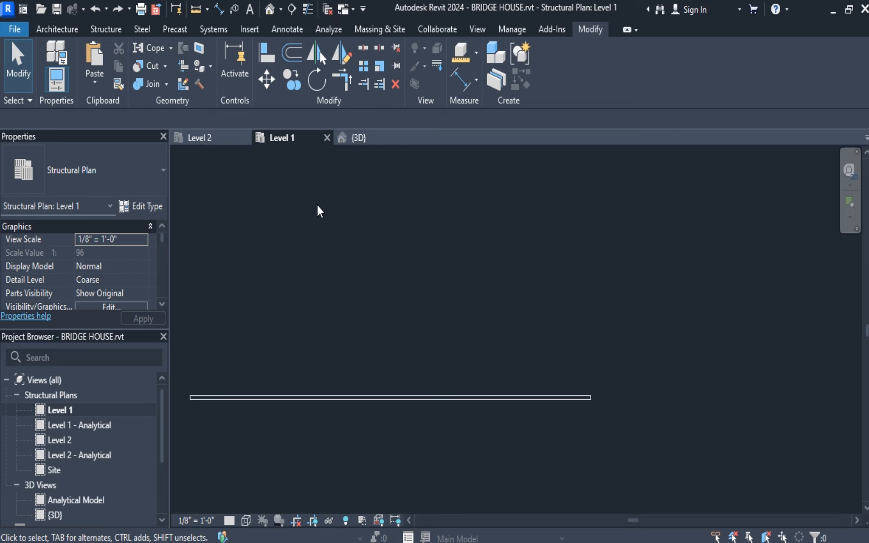
Set the uppermost horizontal wall's length to 90' 6" through its temporary dimension.
scroll(392, 340, "down", 1)
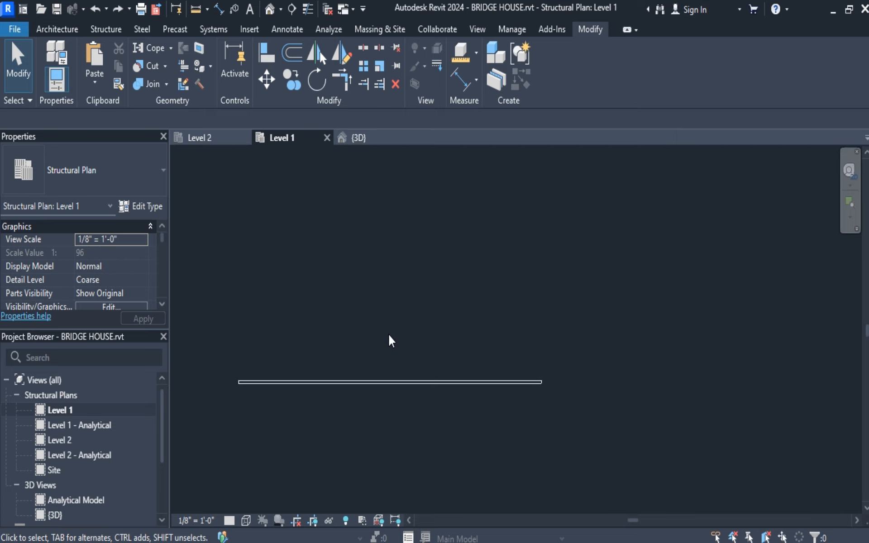
middle_click_drag(392, 340, 480, 312)
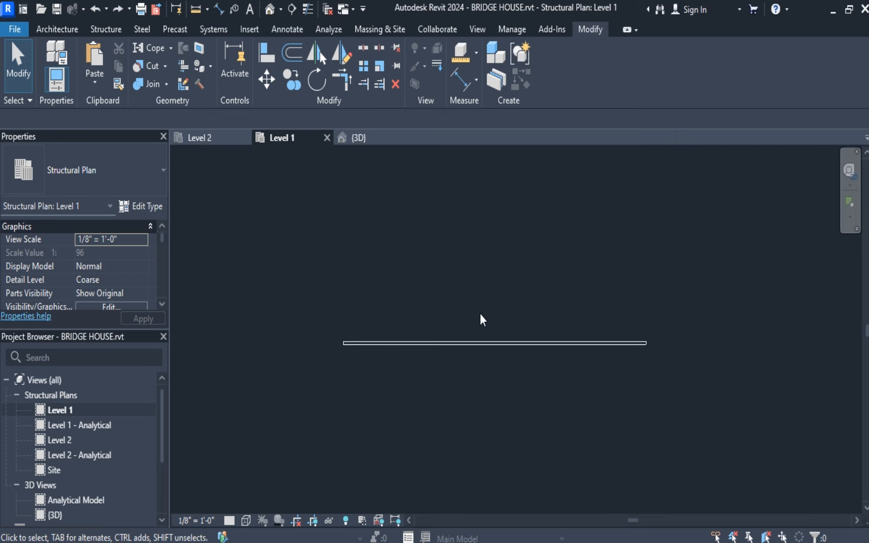
left_click(473, 343)
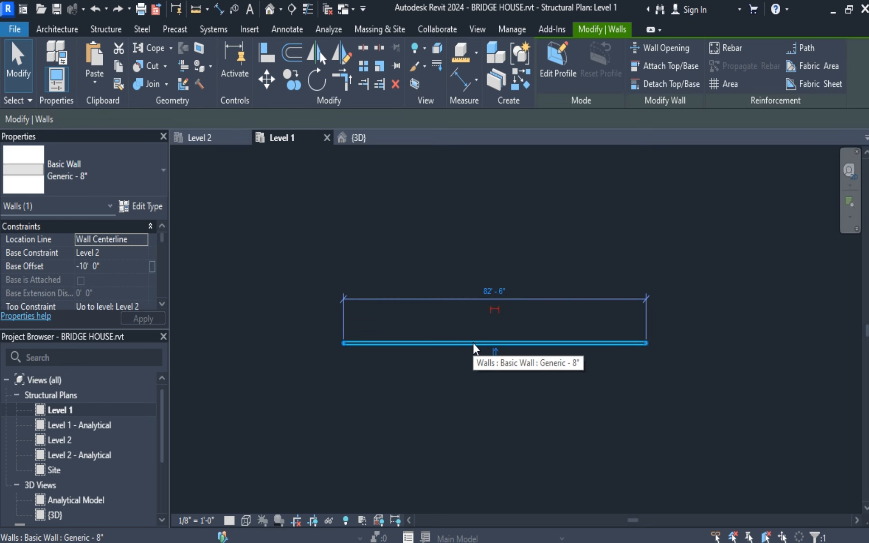
left_click(496, 292)
left_click(502, 286)
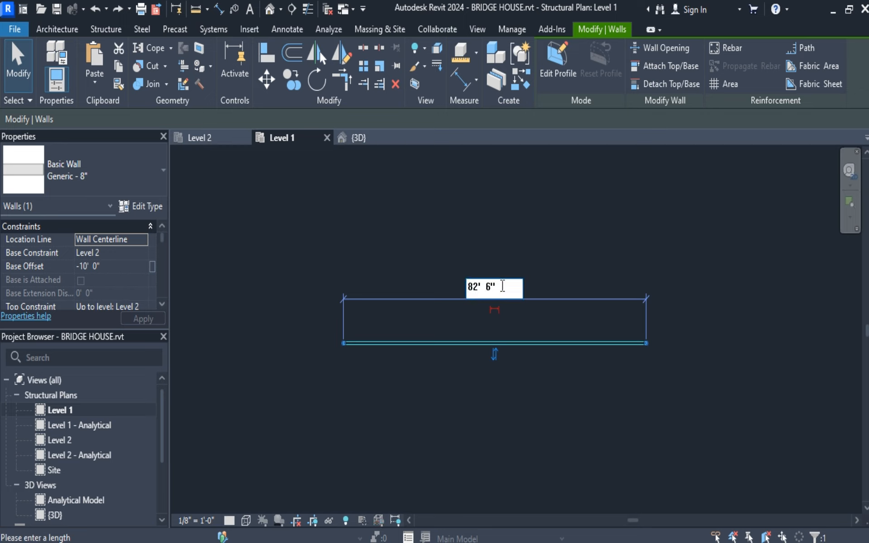
left_click_drag(480, 287, 440, 290)
type("90")
key("Return")
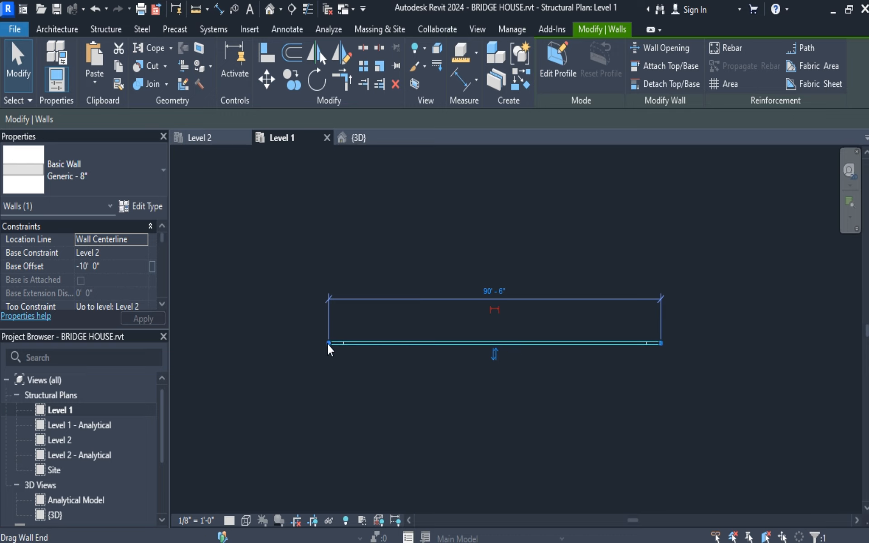
Shorten the uppermost wall to 71' from its left end and to 45' from its right end.
left_click_drag(327, 344, 401, 346)
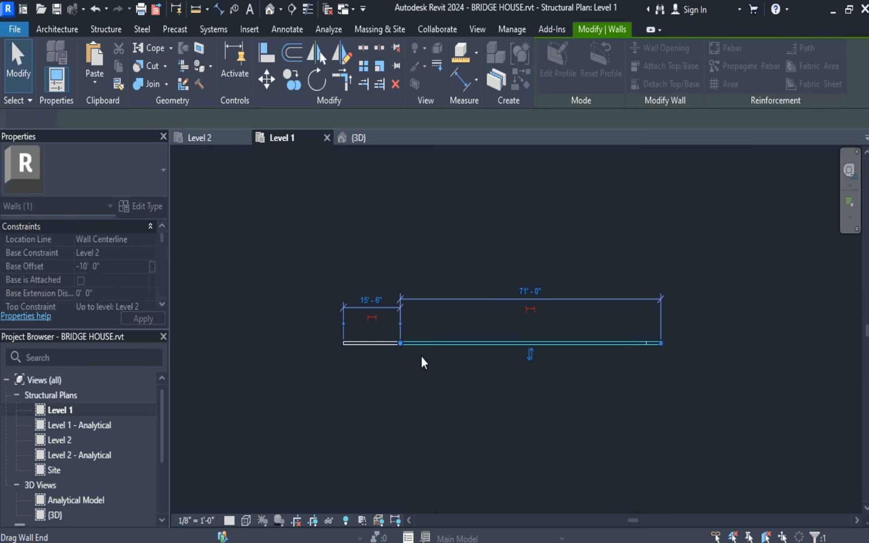
left_click(431, 369)
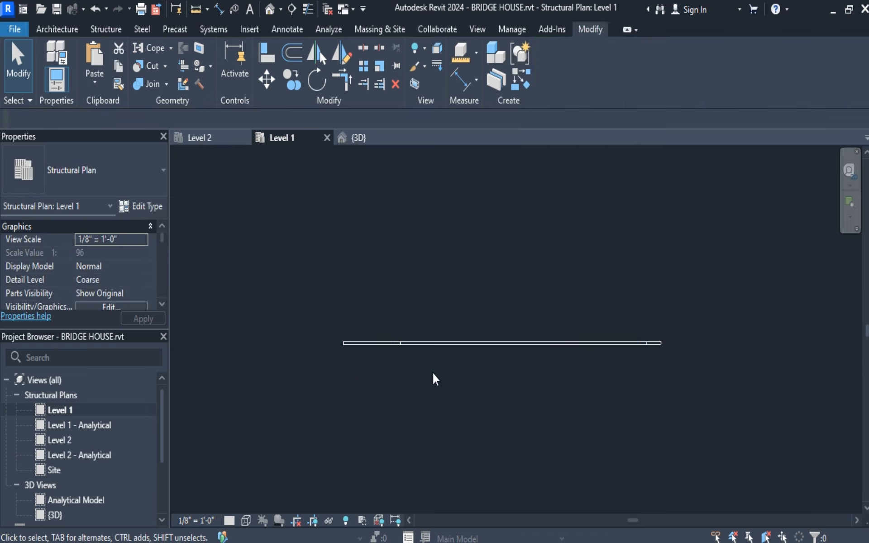
left_click(661, 343)
left_click_drag(661, 343, 566, 343)
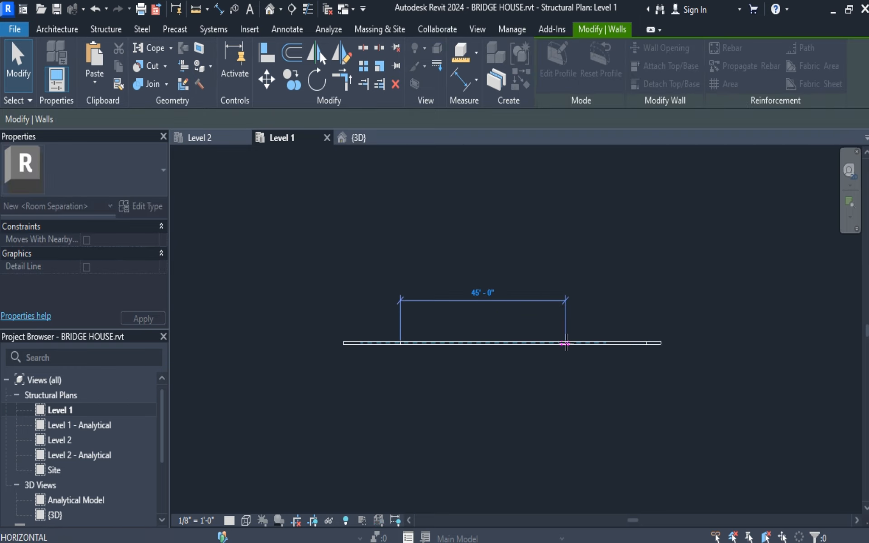
left_click(594, 370)
left_click(598, 344)
Shorten the small horizontal wall near the crossing walls to 19' from its right end and to 13' from its left end.
scroll(589, 348, "down", 5)
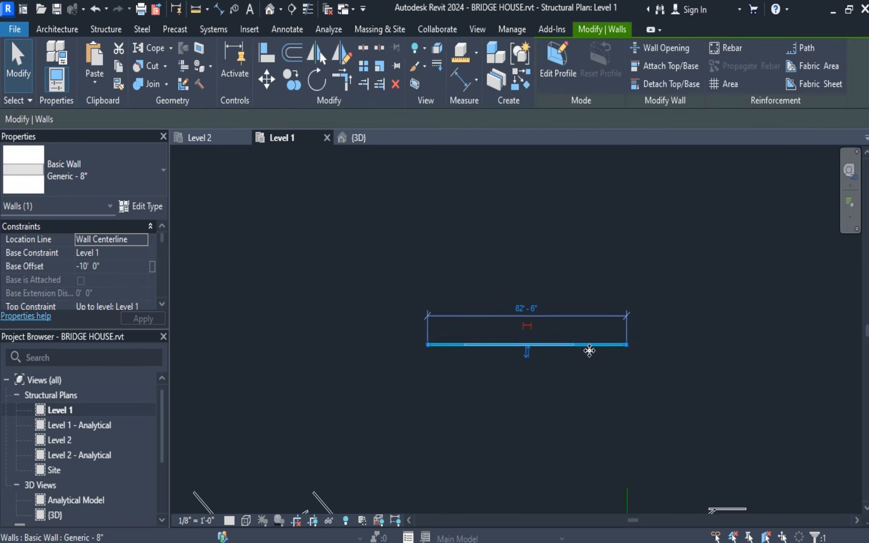
middle_click_drag(639, 419, 549, 340)
scroll(499, 340, "up", 3)
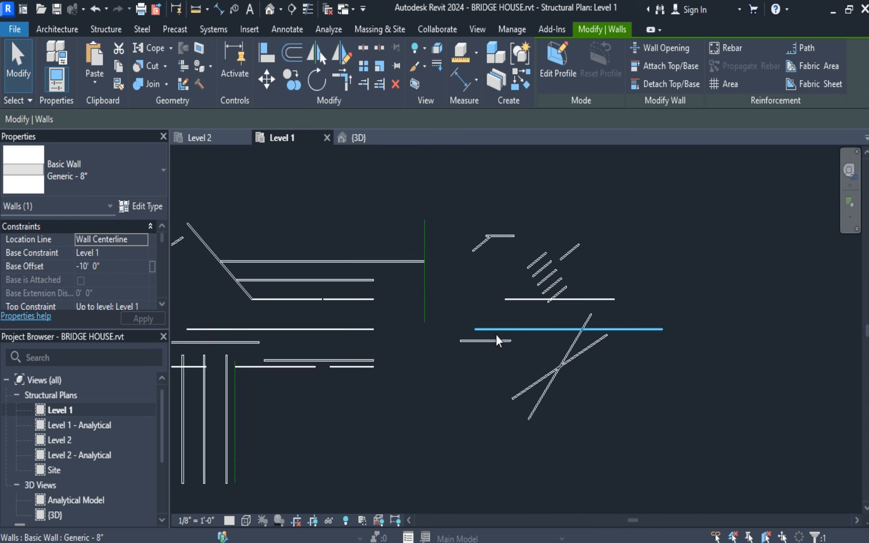
left_click(482, 342)
scroll(488, 353, "up", 5)
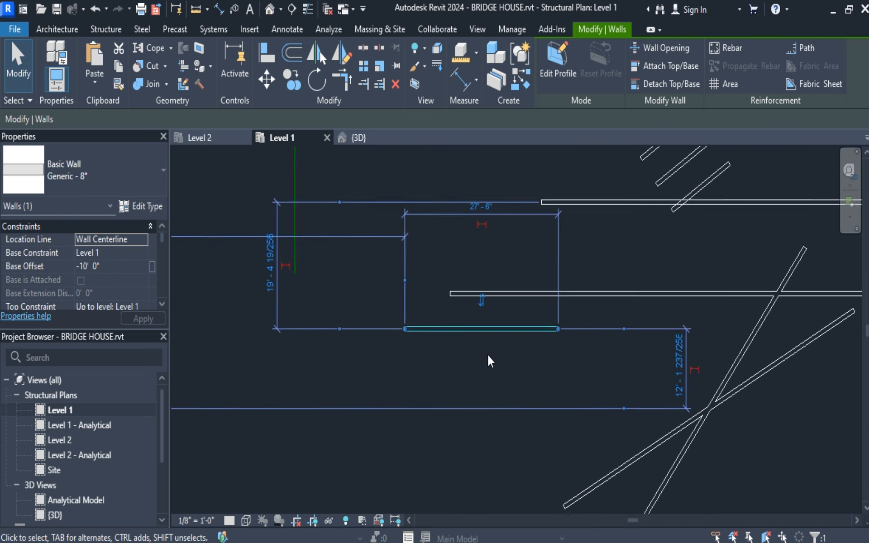
left_click_drag(627, 301, 528, 309)
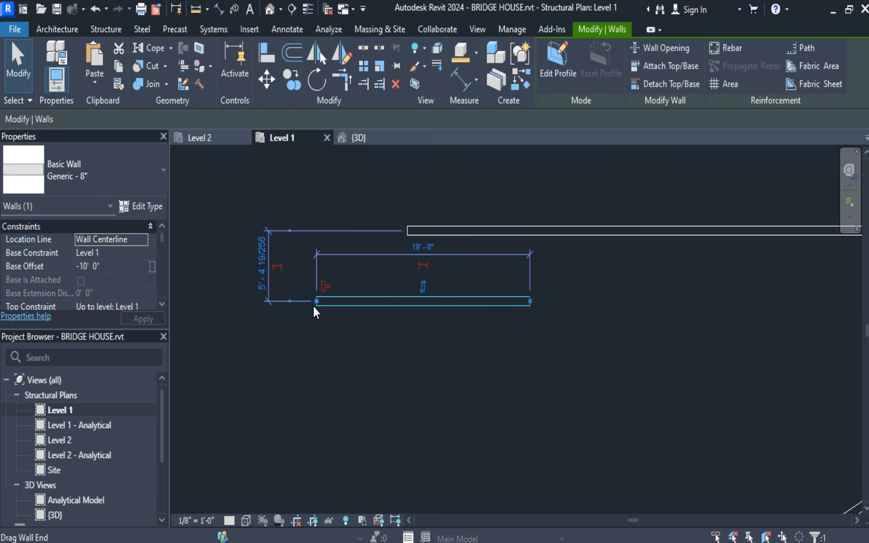
left_click_drag(315, 304, 384, 301)
left_click(520, 359)
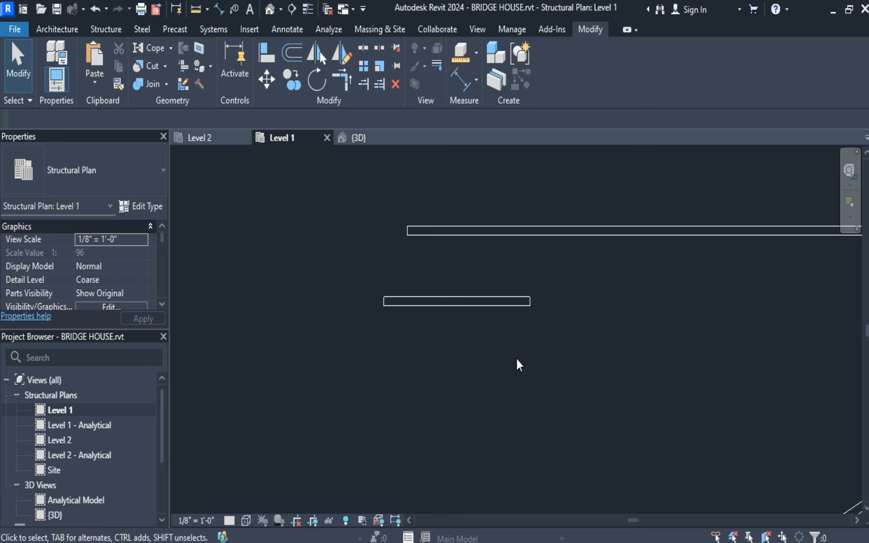
Flip the shortened small wall's orientation repeatedly, leaving its flip control below the wall, and deselect it.
left_click(500, 305)
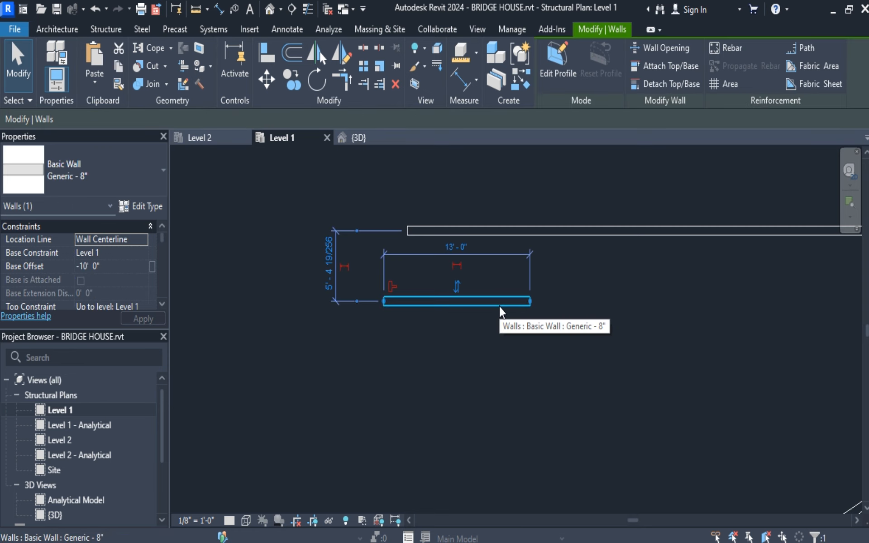
key("space")
key("space")
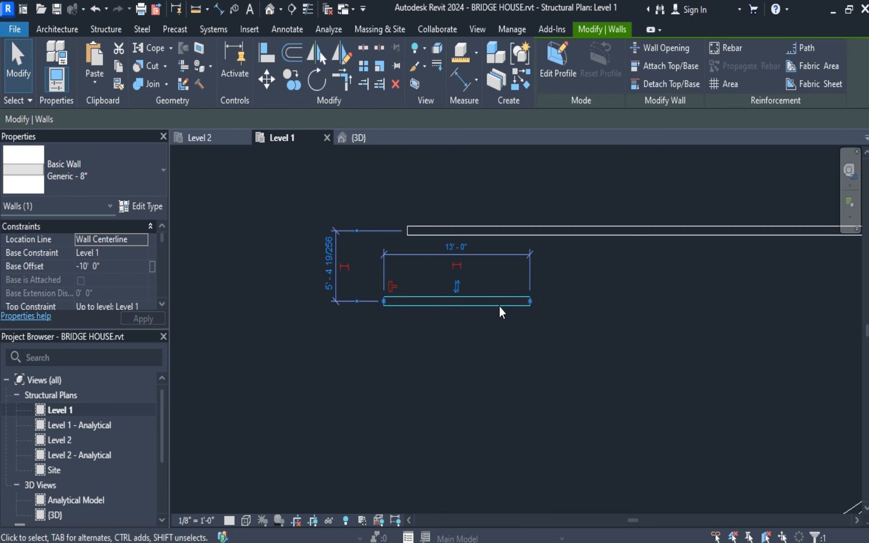
key("space")
key("space")
key("space")
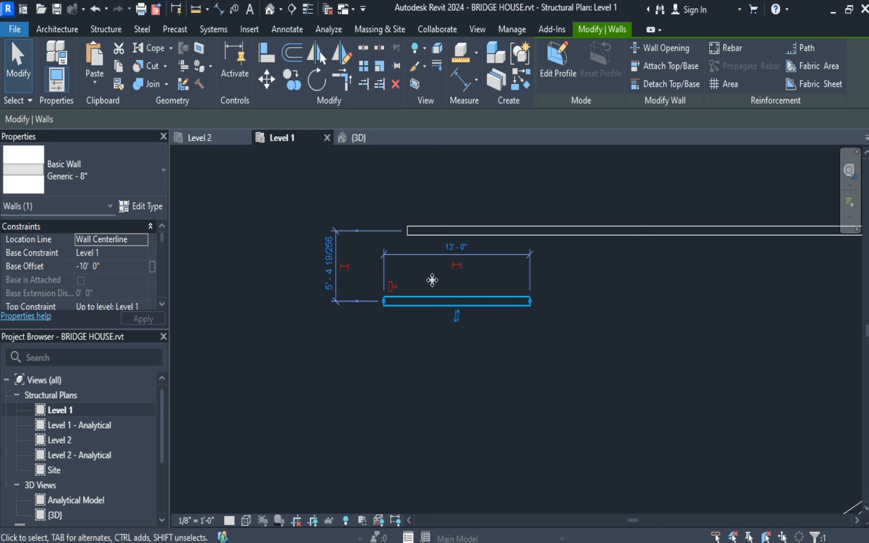
left_click(20, 63)
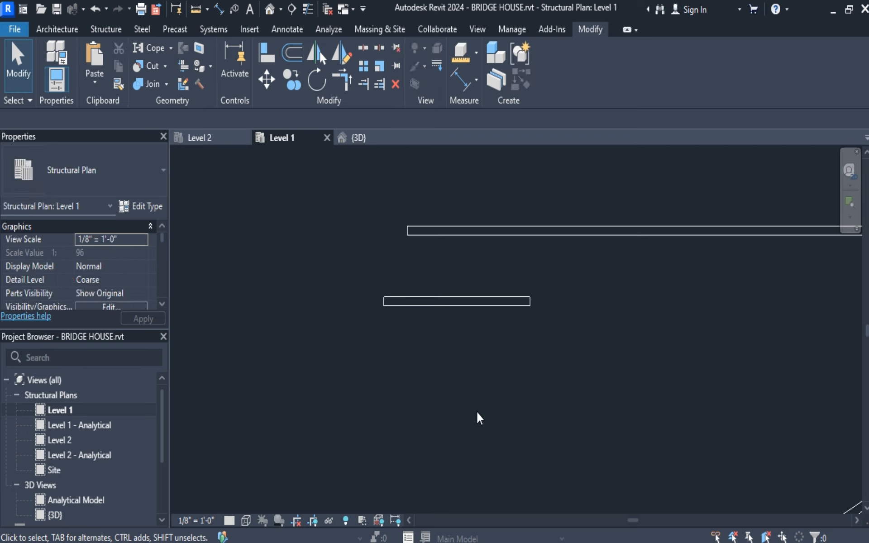